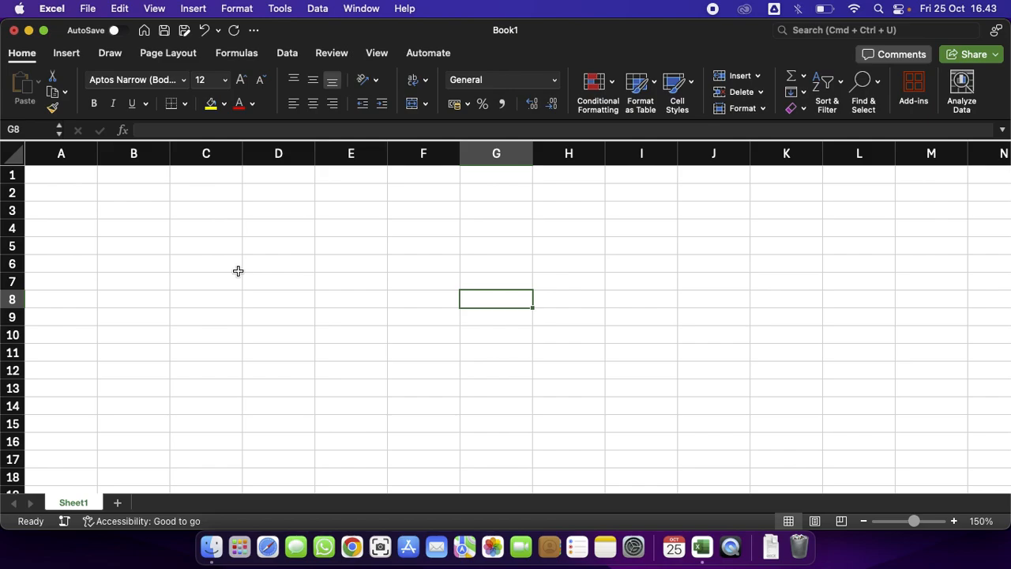
pyautogui.click(238, 269)
pyautogui.click(88, 176)
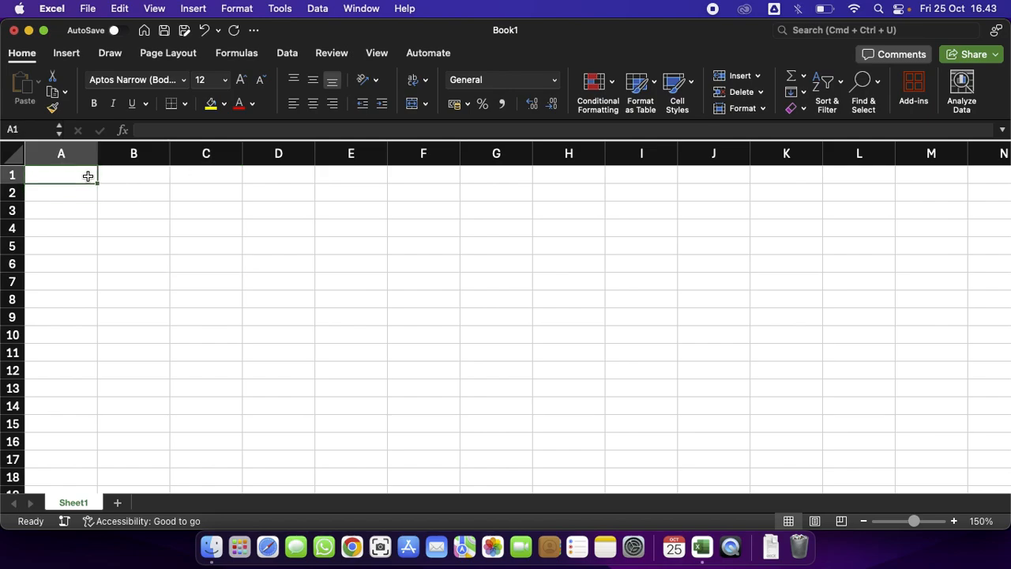
pyautogui.click(178, 236)
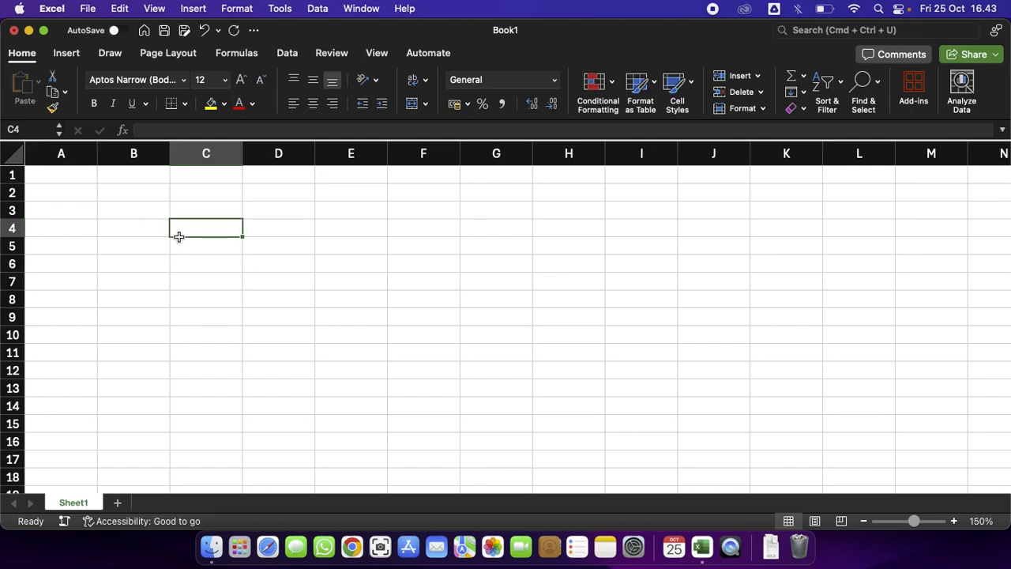
pyautogui.click(231, 277)
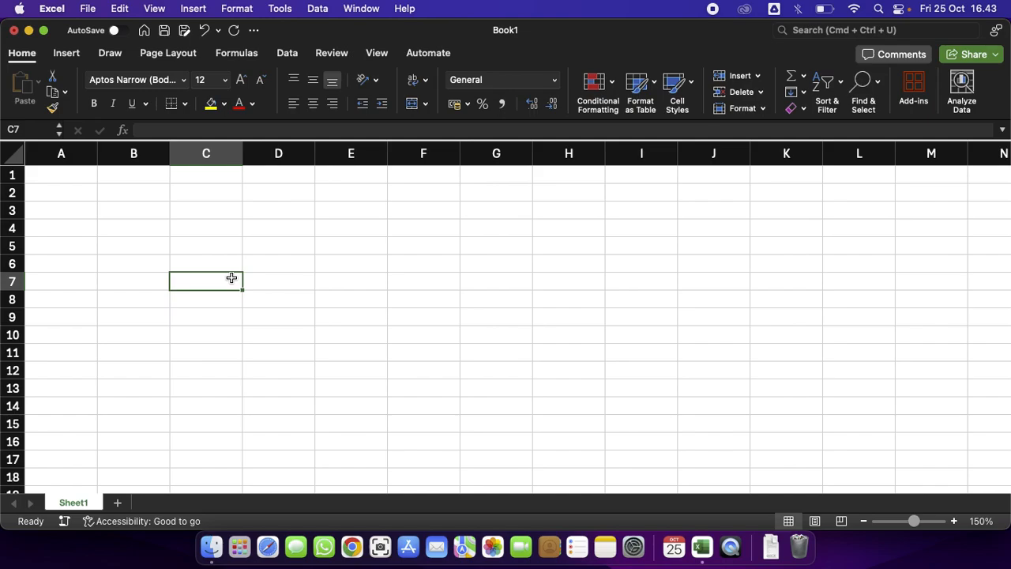
# Enter the label SUM in cell B3.
pyautogui.click(82, 172)
pyautogui.click(134, 216)
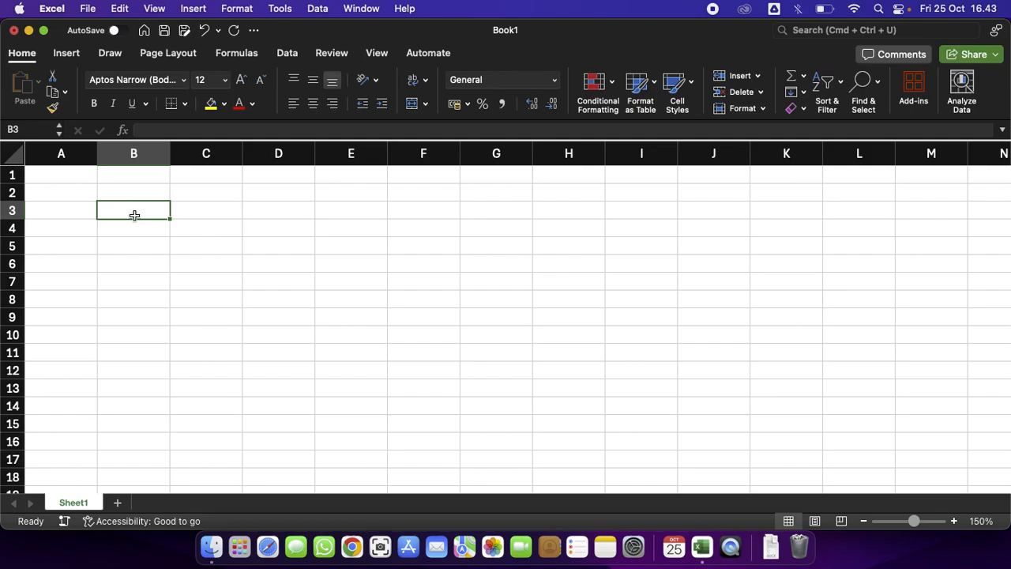
pyautogui.write('SUM')
pyautogui.press('Return')
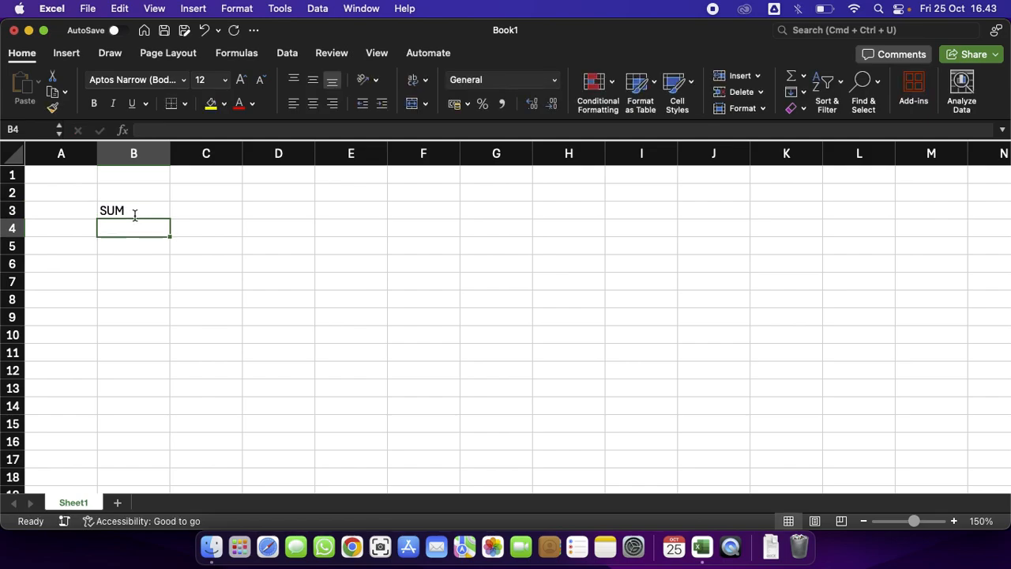
# Start a formula with =S in D4 and browse the suggested function list before cancelling the entry.
pyautogui.click(150, 206)
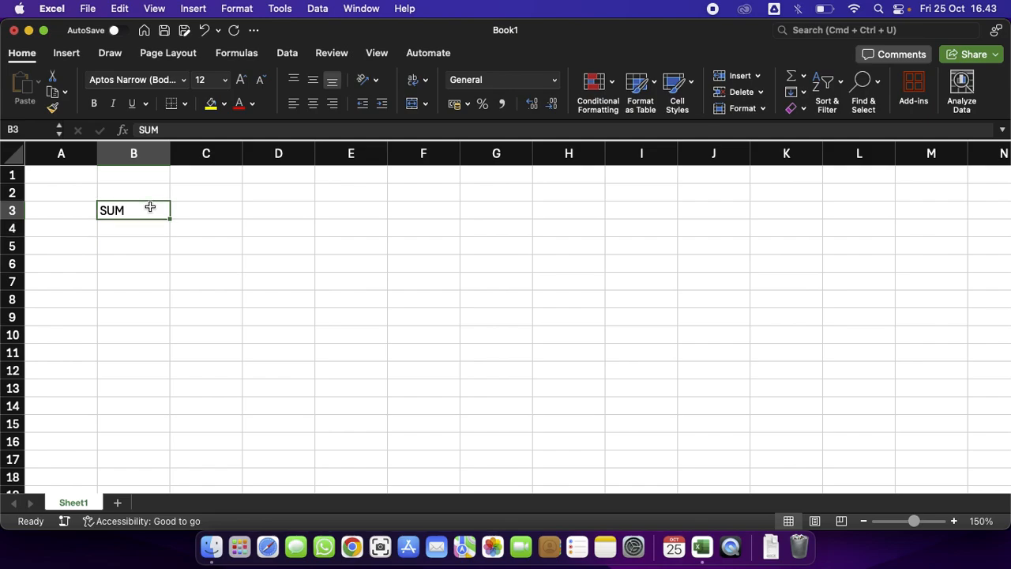
pyautogui.click(161, 228)
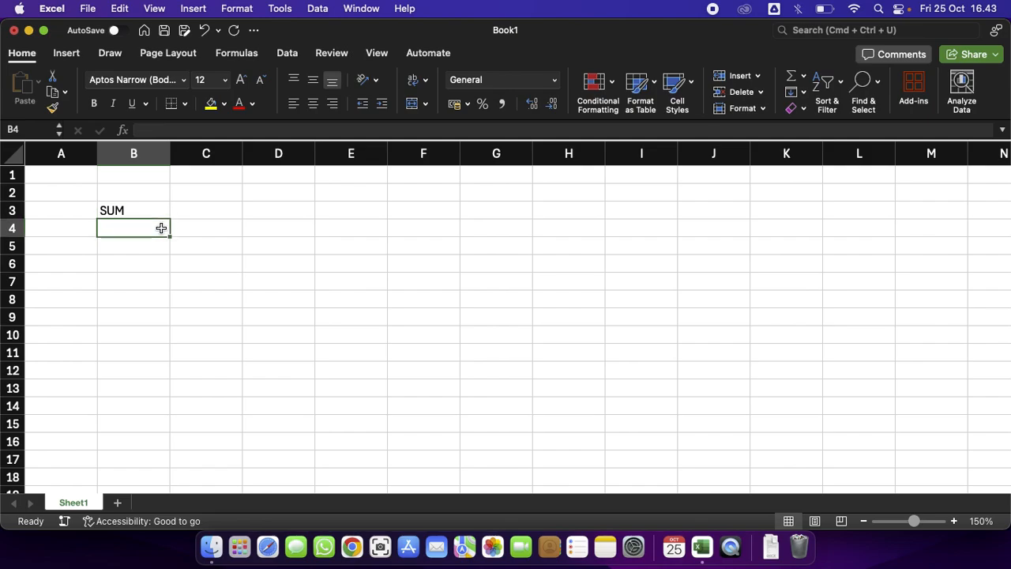
pyautogui.click(248, 227)
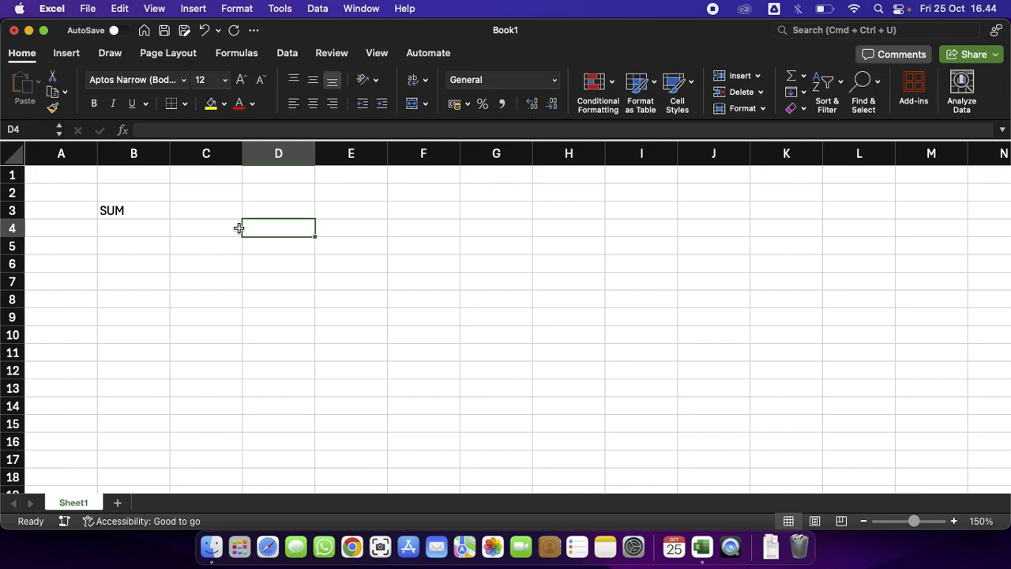
pyautogui.write('=S')
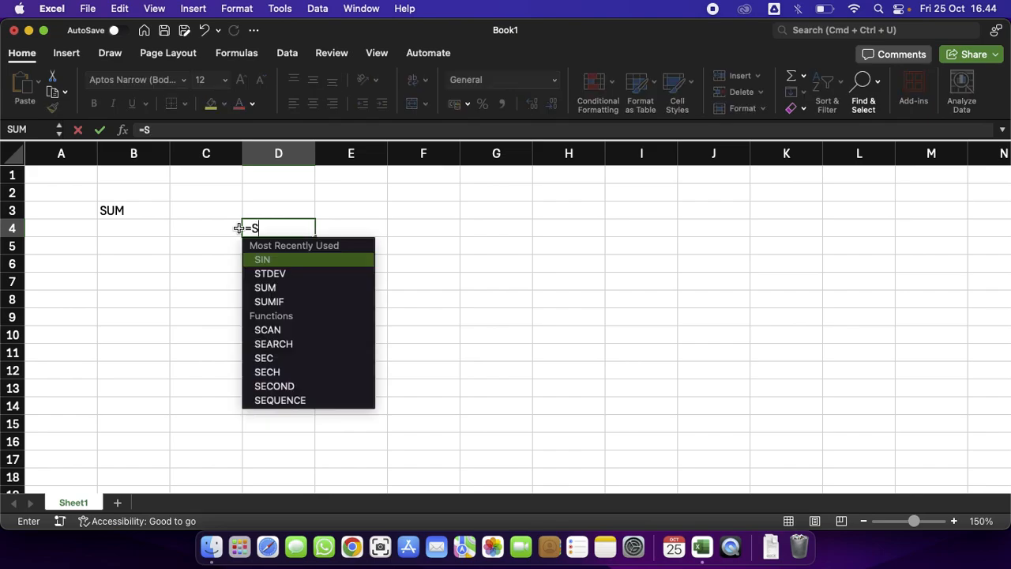
pyautogui.press('Down')
pyautogui.press('Down')
pyautogui.press('Down')
pyautogui.scroll(-5, 295, 343)
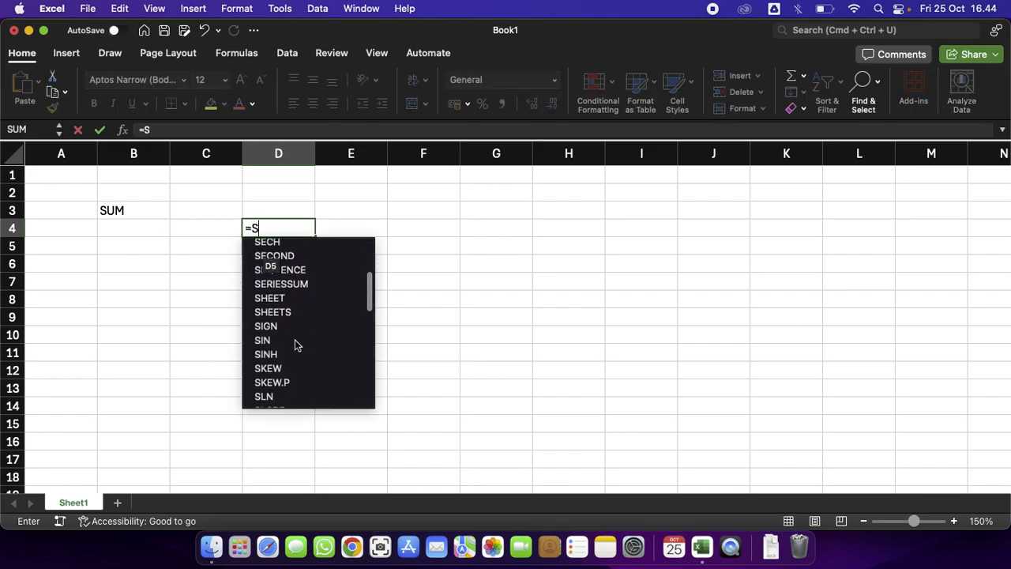
pyautogui.scroll(-3, 296, 342)
pyautogui.scroll(10, 295, 342)
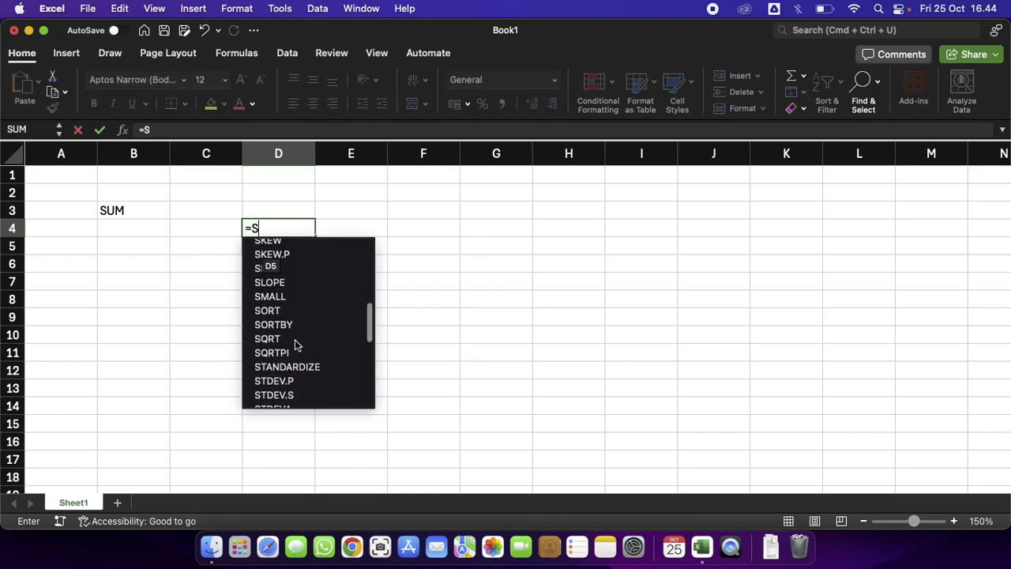
pyautogui.press('BackSpace')
pyautogui.press('Escape')
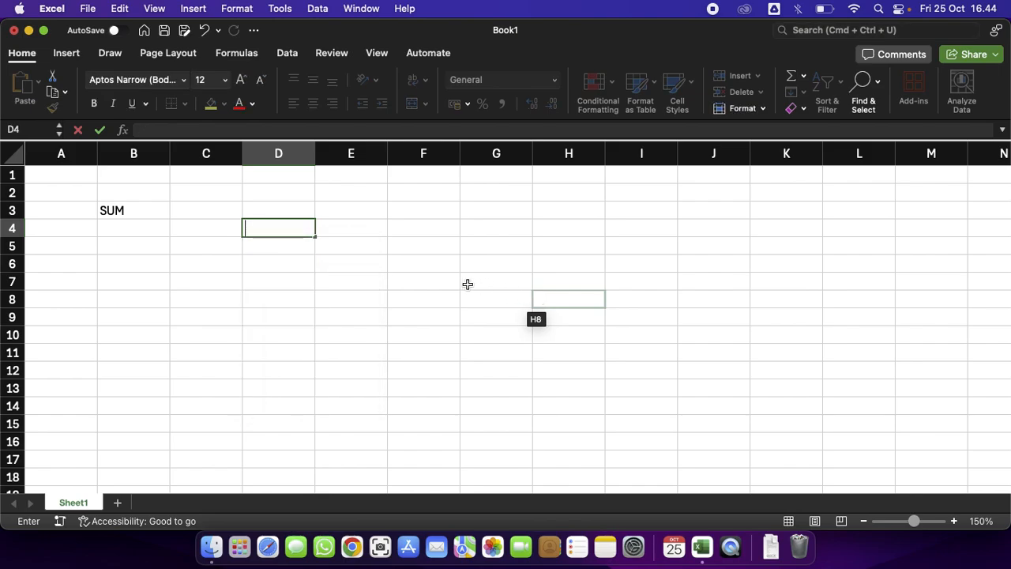
# Enter the operator symbols +-/* as text in cell C3, prefixed with an apostrophe.
pyautogui.click(465, 288)
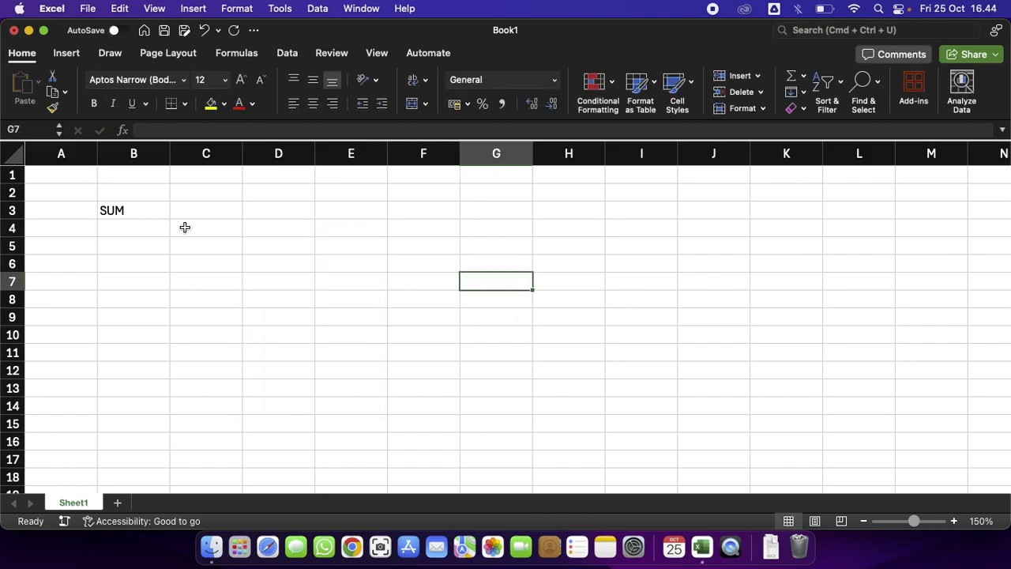
pyautogui.click(211, 211)
pyautogui.write("'")
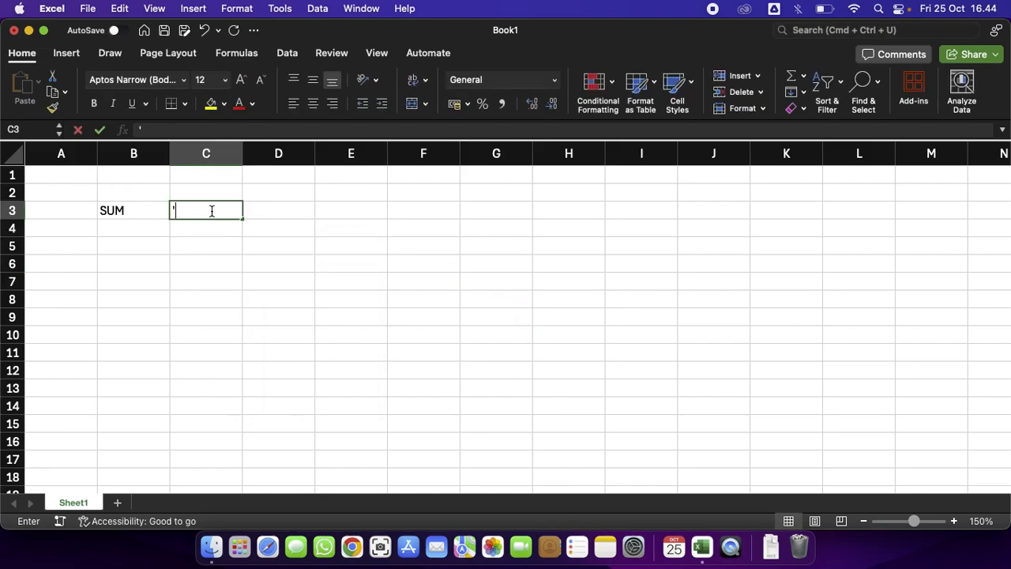
pyautogui.write('=')
pyautogui.press('BackSpace')
pyautogui.write('+')
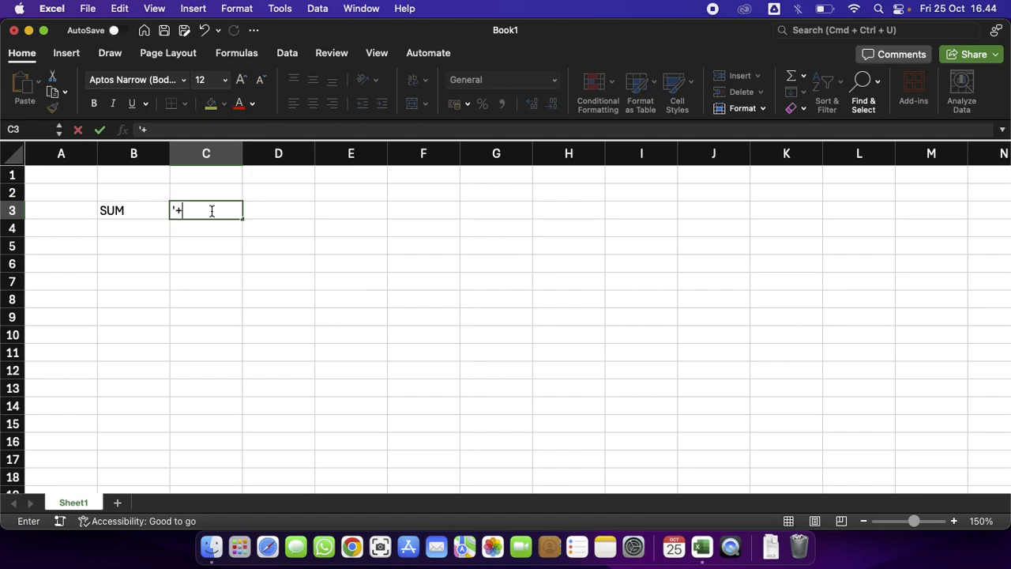
pyautogui.write('-/*')
pyautogui.click(442, 330)
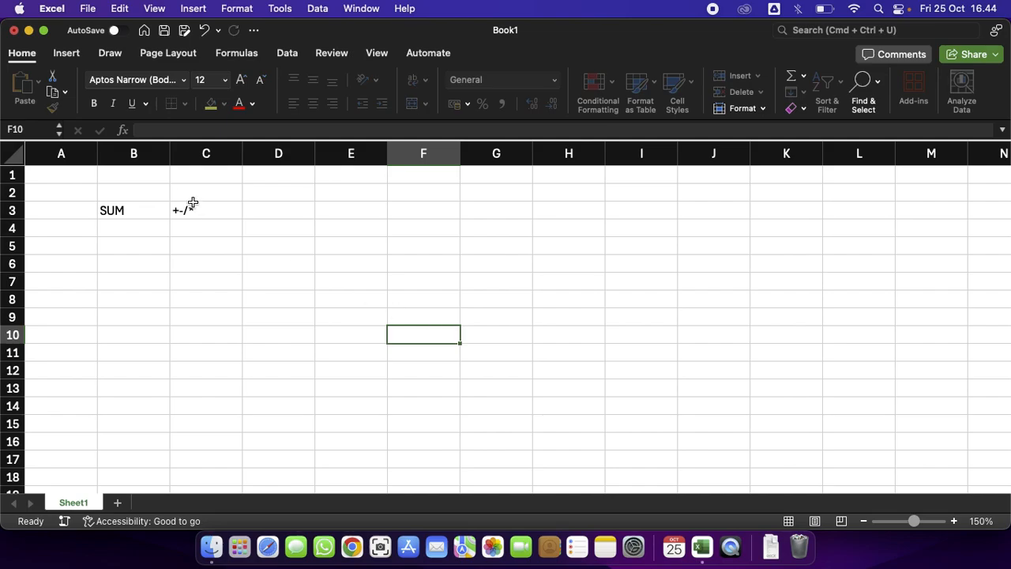
# Open cell C3 for editing to examine the leading apostrophe in its contents.
pyautogui.click(192, 212)
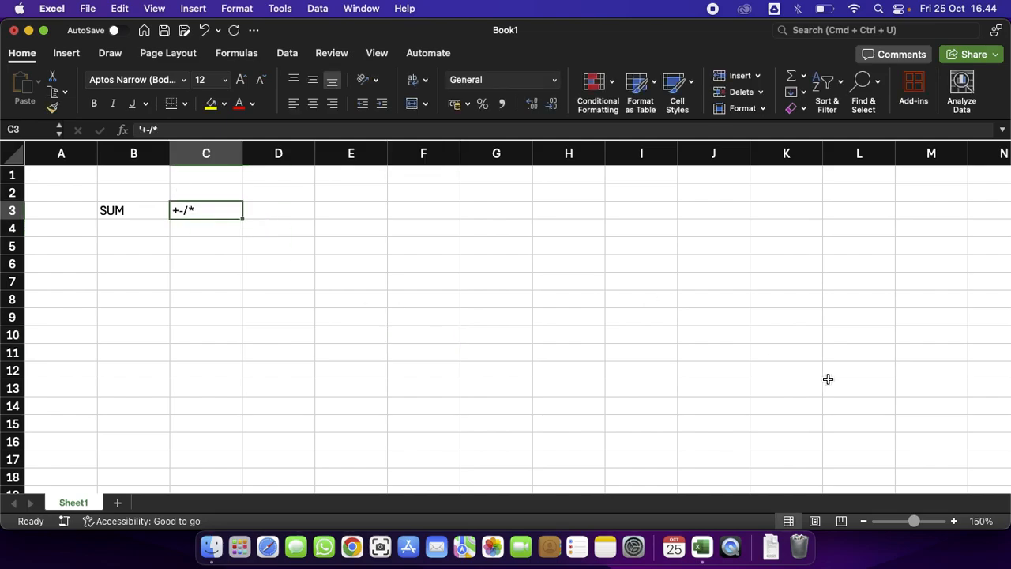
pyautogui.click(954, 521)
pyautogui.click(954, 521)
pyautogui.click(954, 521)
pyautogui.click(954, 521)
pyautogui.click(954, 521)
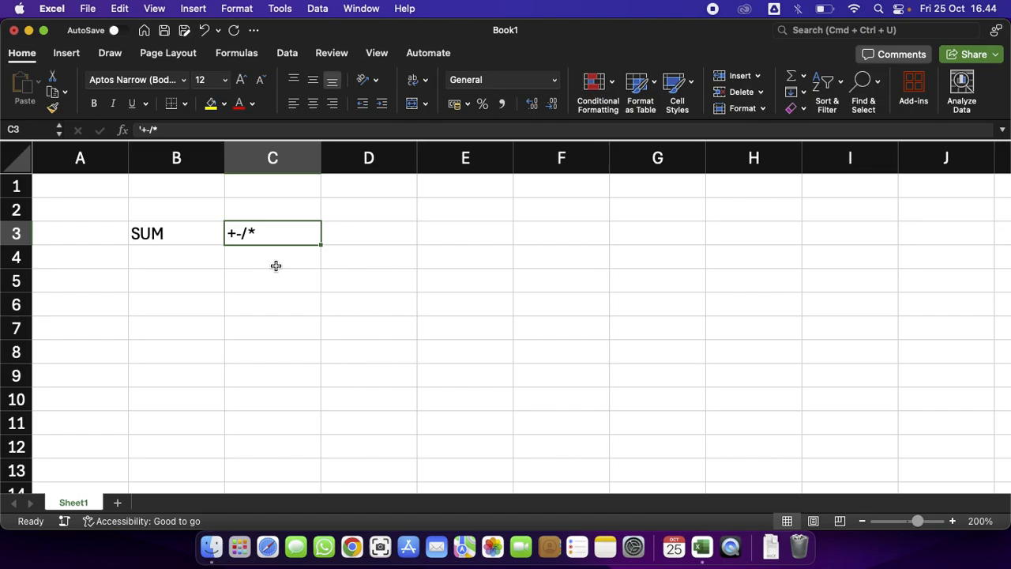
pyautogui.doubleClick(247, 235)
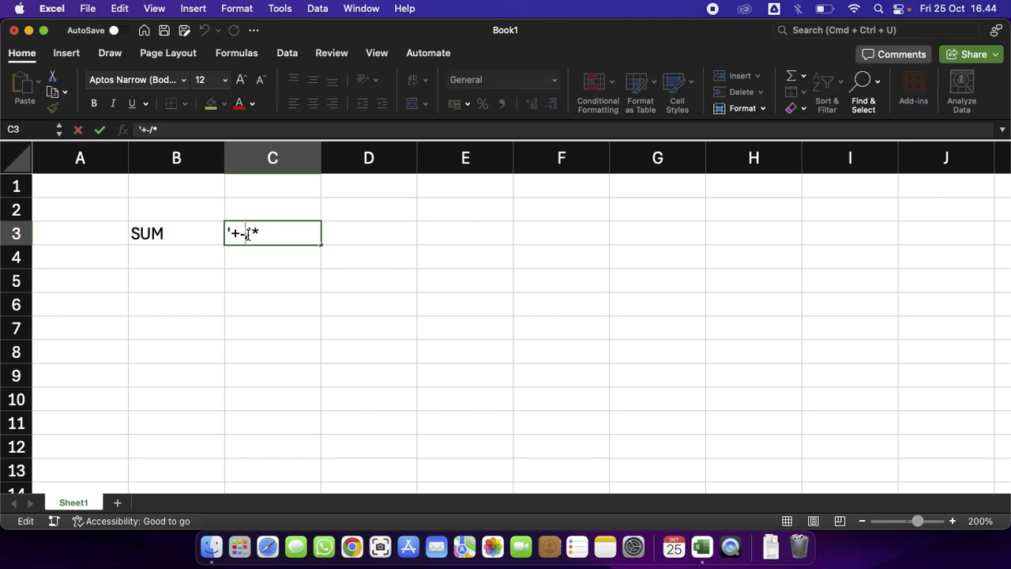
pyautogui.moveTo(246, 234); pyautogui.dragTo(254, 234)
pyautogui.click(271, 233)
pyautogui.click(355, 278)
# Delete the empty column A so the labels shift left.
pyautogui.click(113, 167)
pyautogui.rightClick(111, 171)
pyautogui.press('Escape')
pyautogui.rightClick(111, 171)
pyautogui.click(147, 267)
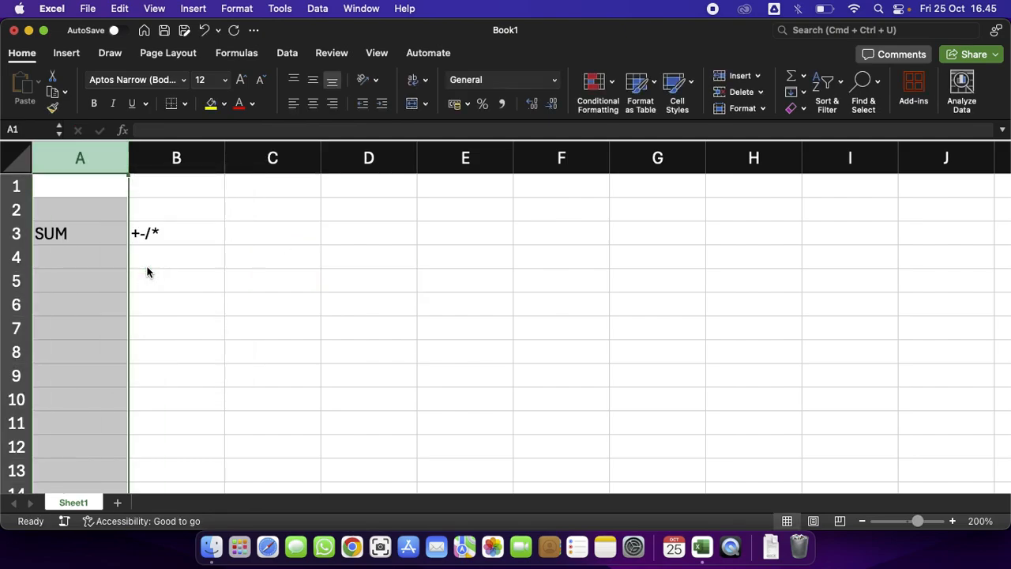
# Type the table headers NO, NAMA, TAGIHAN 1 and TAGIHAN 2 across cells D3 to G3.
pyautogui.click(230, 280)
pyautogui.click(304, 235)
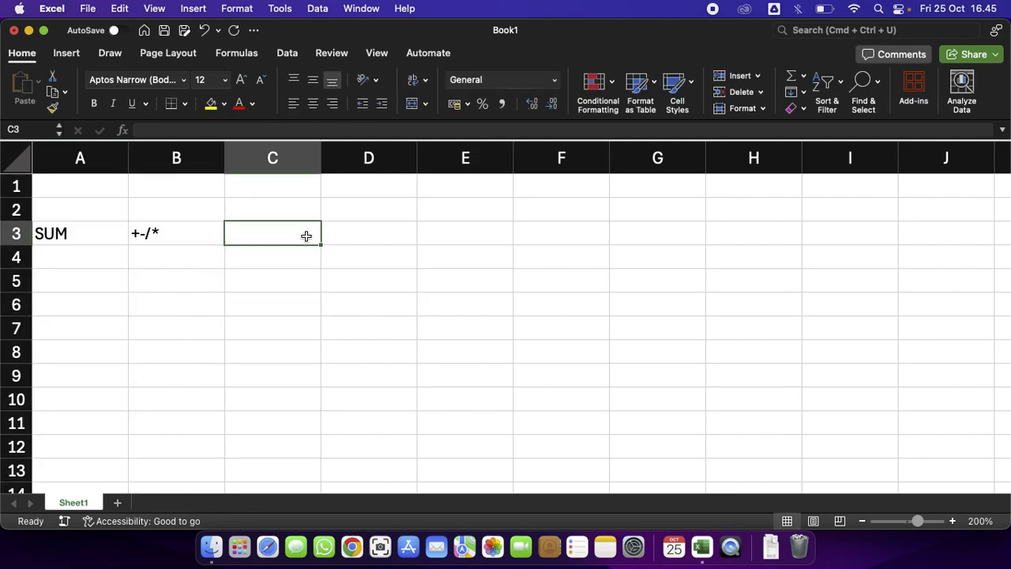
pyautogui.click(386, 238)
pyautogui.write('NO')
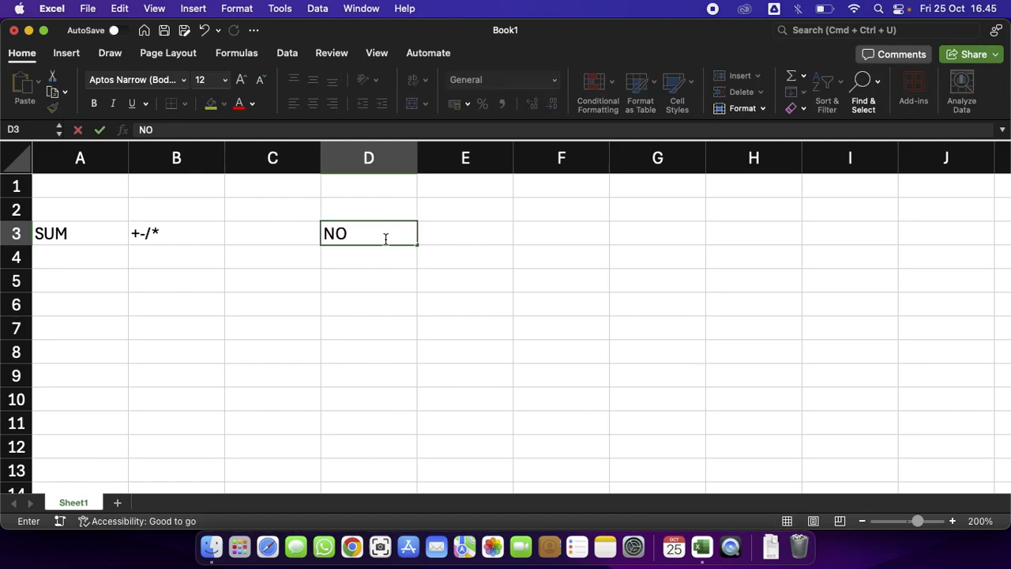
pyautogui.press('Tab')
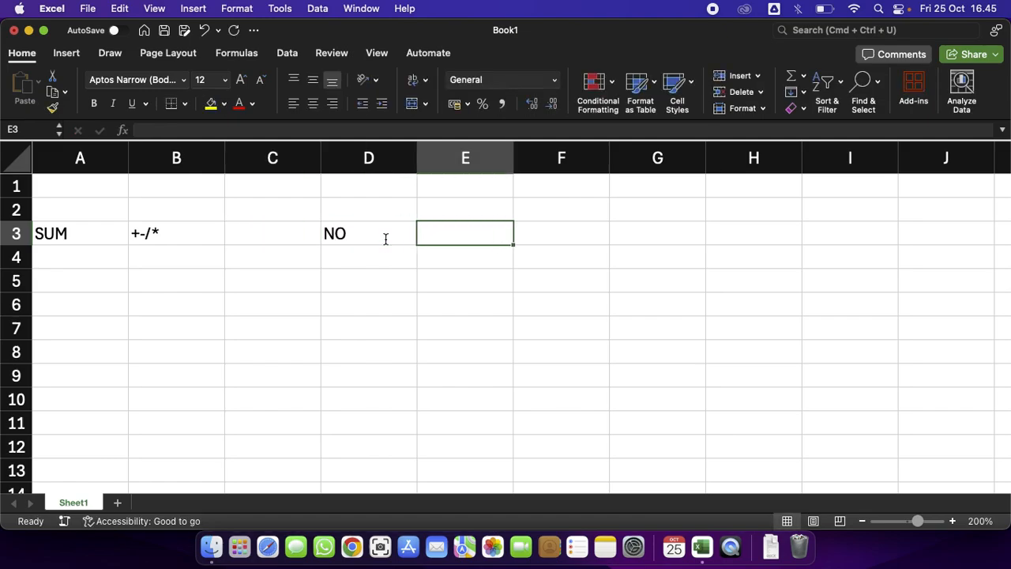
pyautogui.write('NAMA')
pyautogui.press('Tab')
pyautogui.write('TAGIHAN 1')
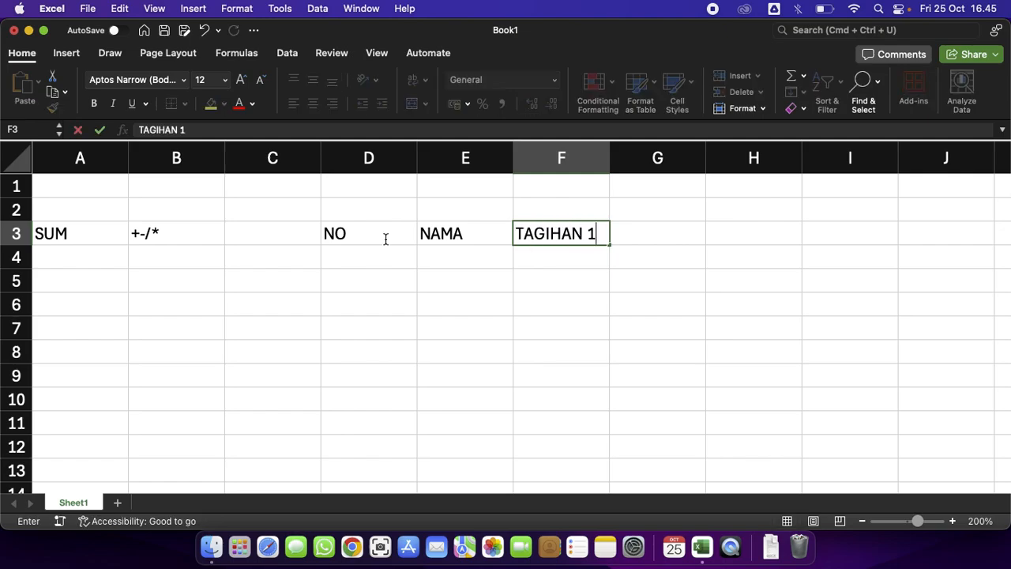
pyautogui.press('Tab')
pyautogui.write('TAGI')
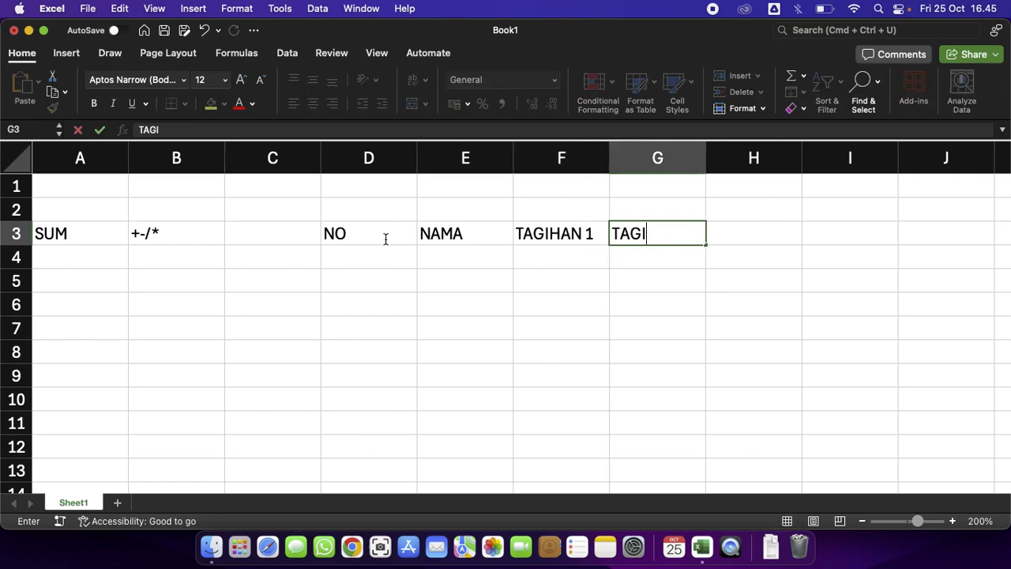
pyautogui.write('HAN 2')
pyautogui.press('Return')
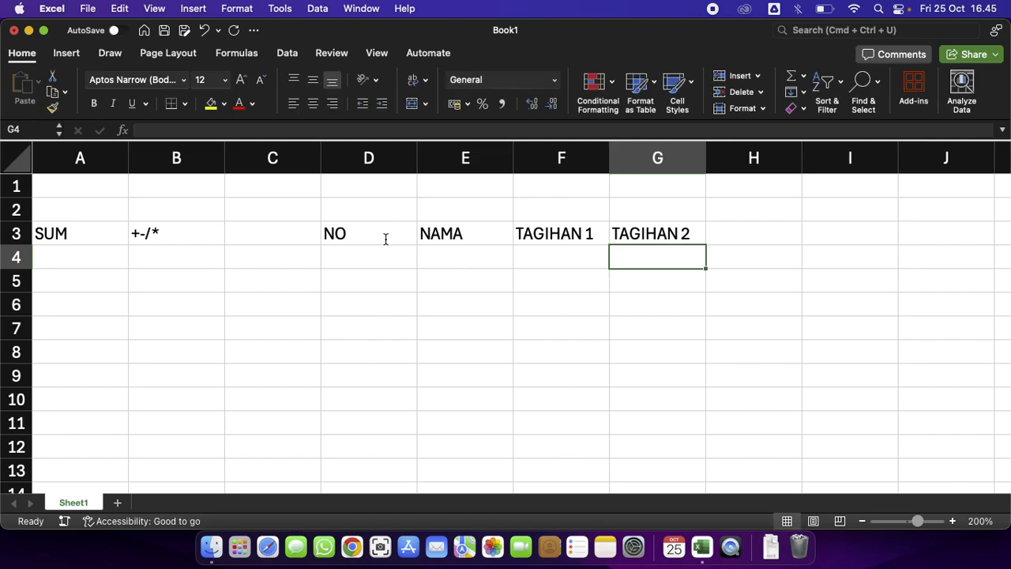
# Resize the header columns: narrow column D and widen columns E, F and G.
pyautogui.moveTo(417, 160); pyautogui.dragTo(370, 160)
pyautogui.moveTo(469, 160); pyautogui.dragTo(525, 160)
pyautogui.moveTo(594, 158); pyautogui.dragTo(645, 159)
pyautogui.moveTo(720, 150); pyautogui.dragTo(791, 158)
pyautogui.click(460, 252)
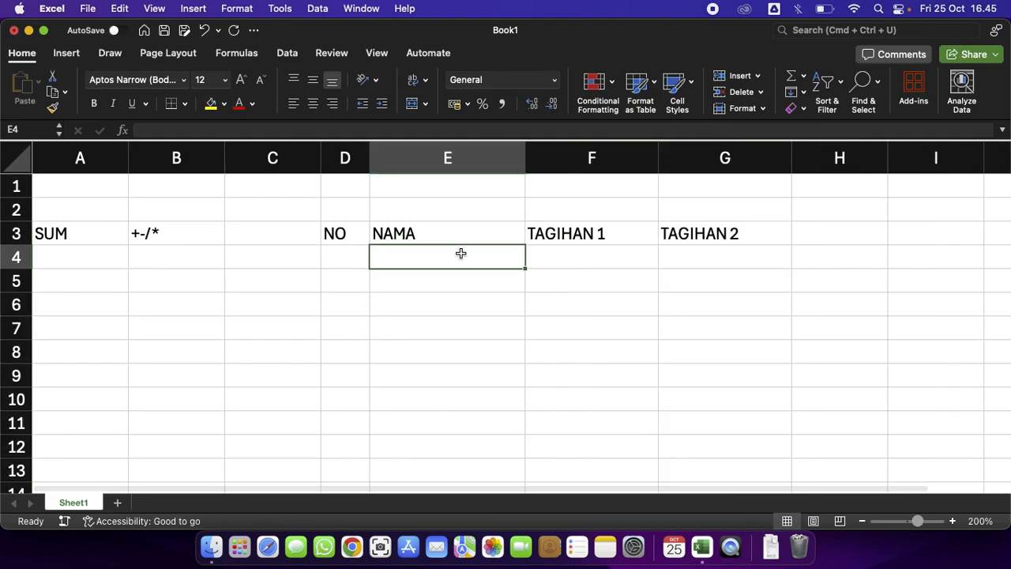
# Make the headers in D3:G3 bold and center them.
pyautogui.click(297, 160)
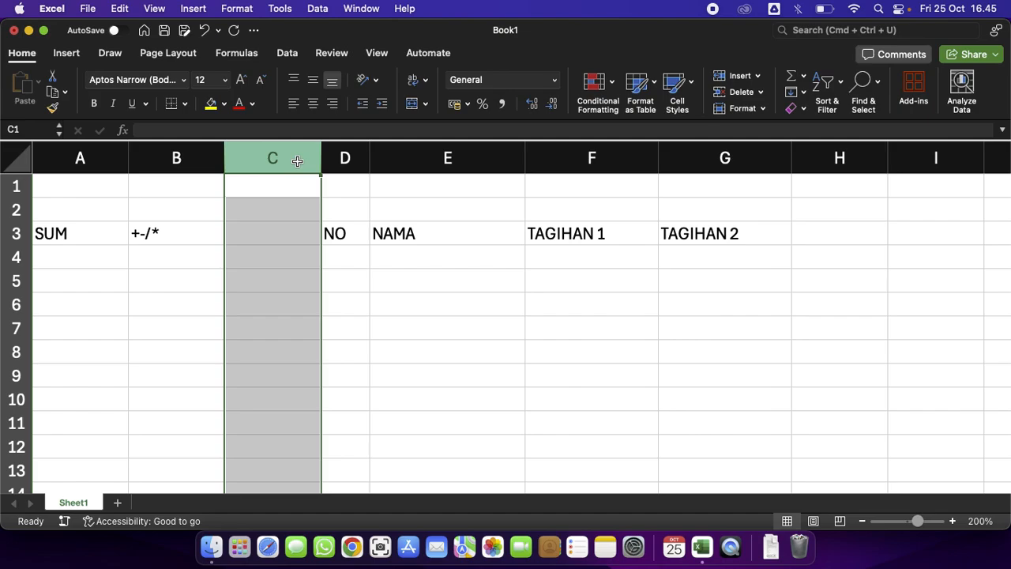
pyautogui.click(371, 205)
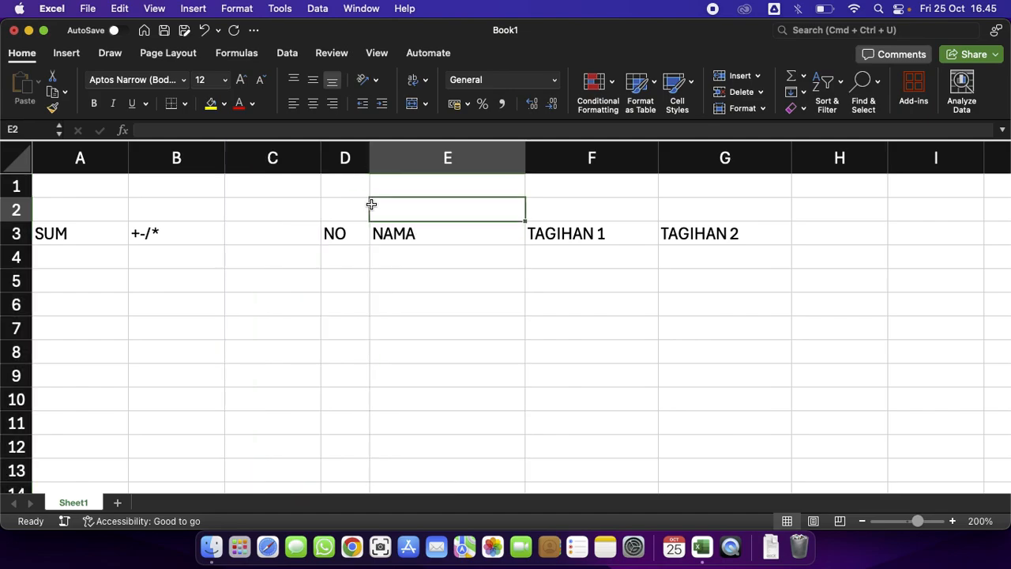
pyautogui.click(437, 253)
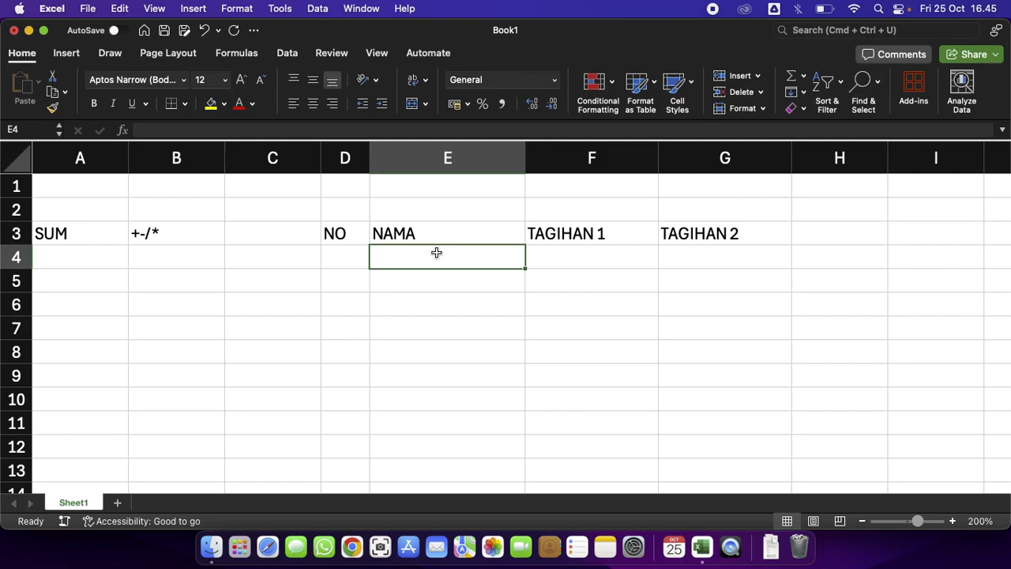
pyautogui.moveTo(332, 231); pyautogui.dragTo(684, 237)
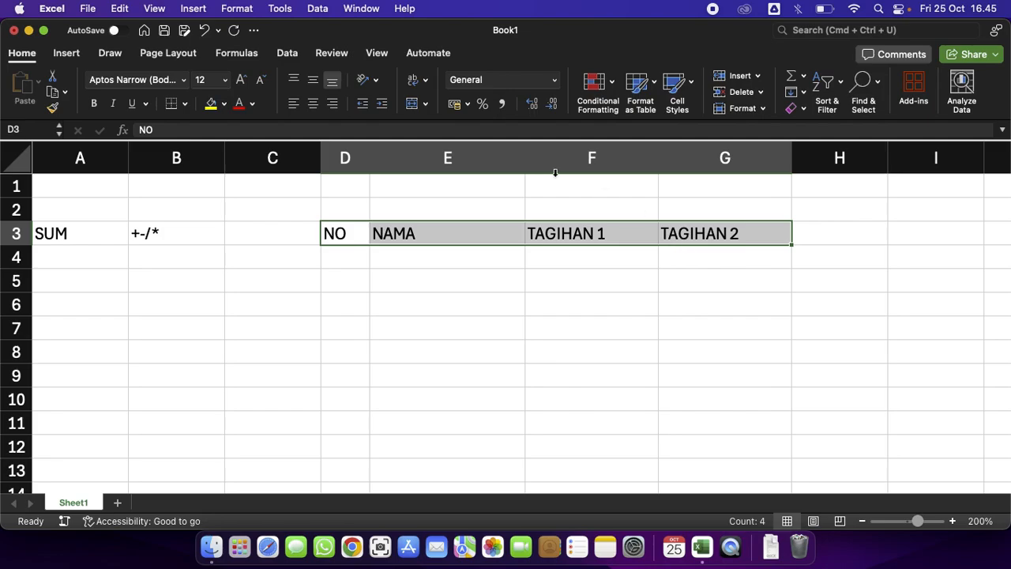
pyautogui.click(98, 107)
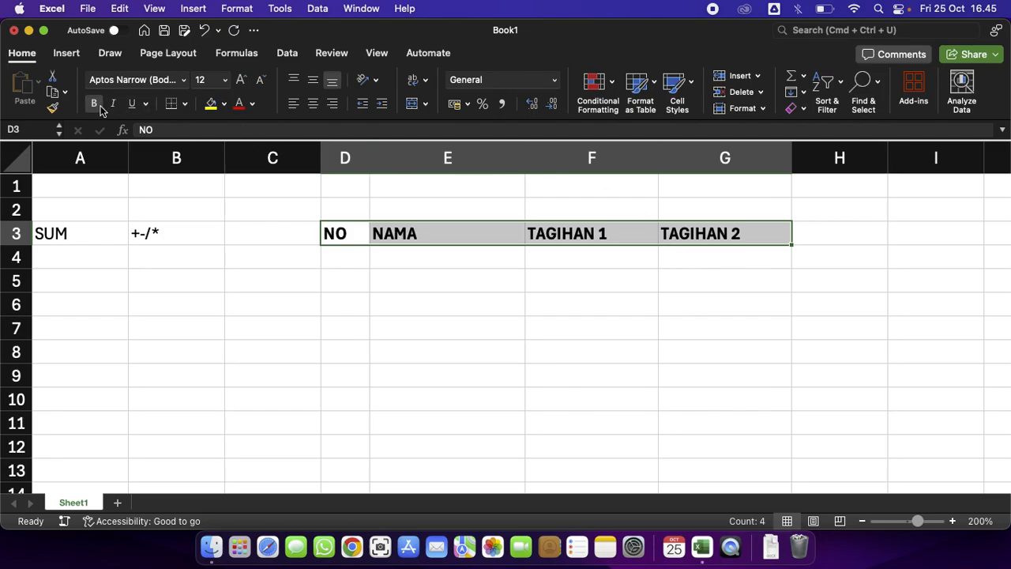
pyautogui.click(313, 104)
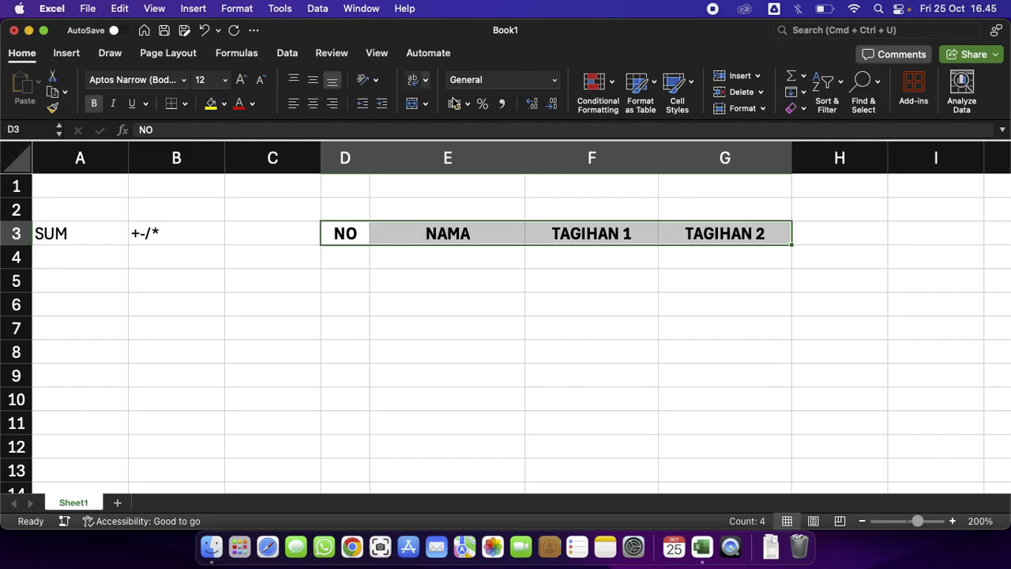
# Fill the header cells D3:G3 with yellow.
pyautogui.click(212, 109)
pyautogui.click(655, 420)
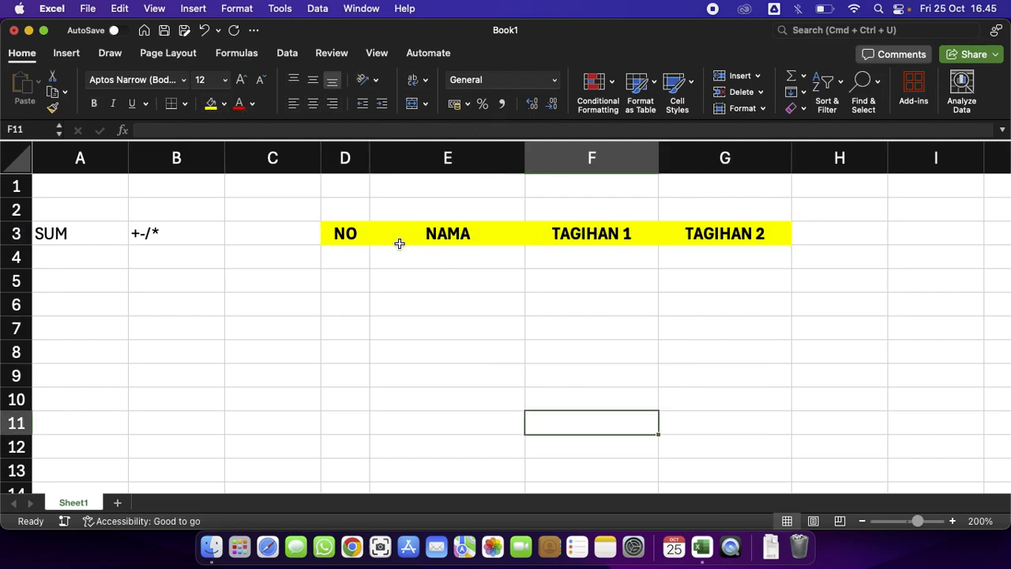
# Apply all borders to the table range D3:G7 and narrow column C.
pyautogui.moveTo(352, 235); pyautogui.dragTo(733, 332)
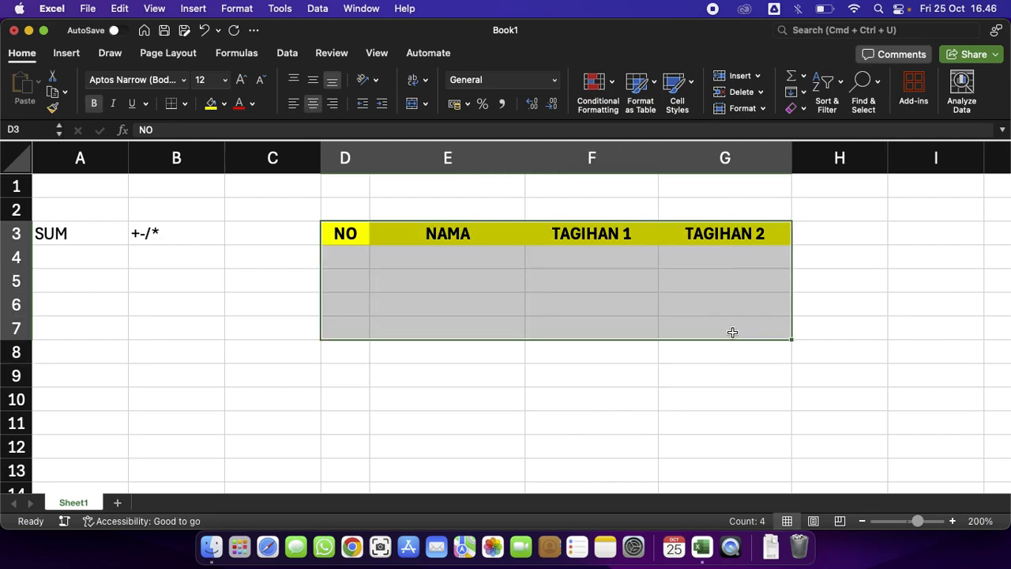
pyautogui.click(185, 103)
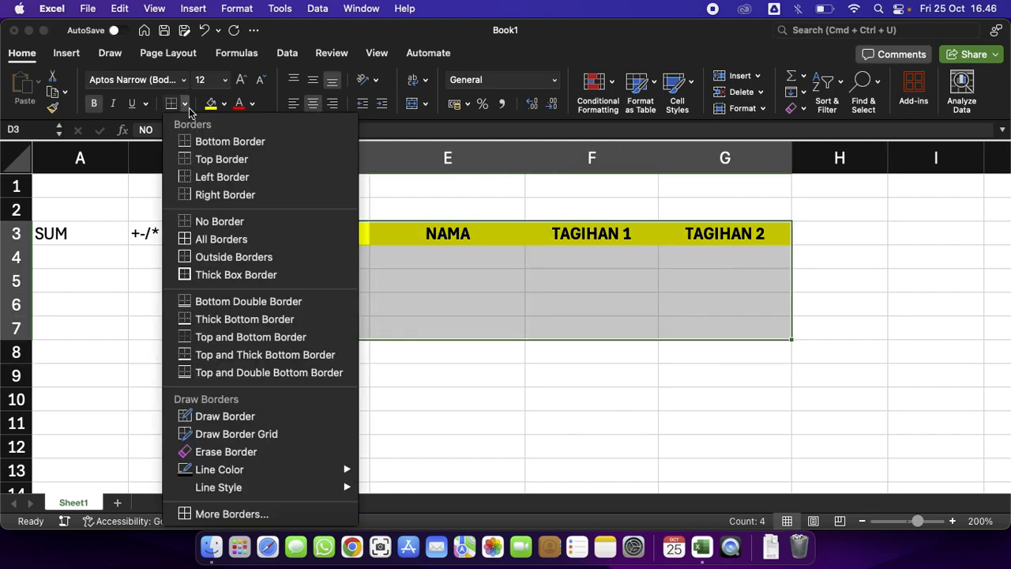
pyautogui.click(225, 238)
pyautogui.click(447, 297)
pyautogui.moveTo(317, 160); pyautogui.dragTo(236, 159)
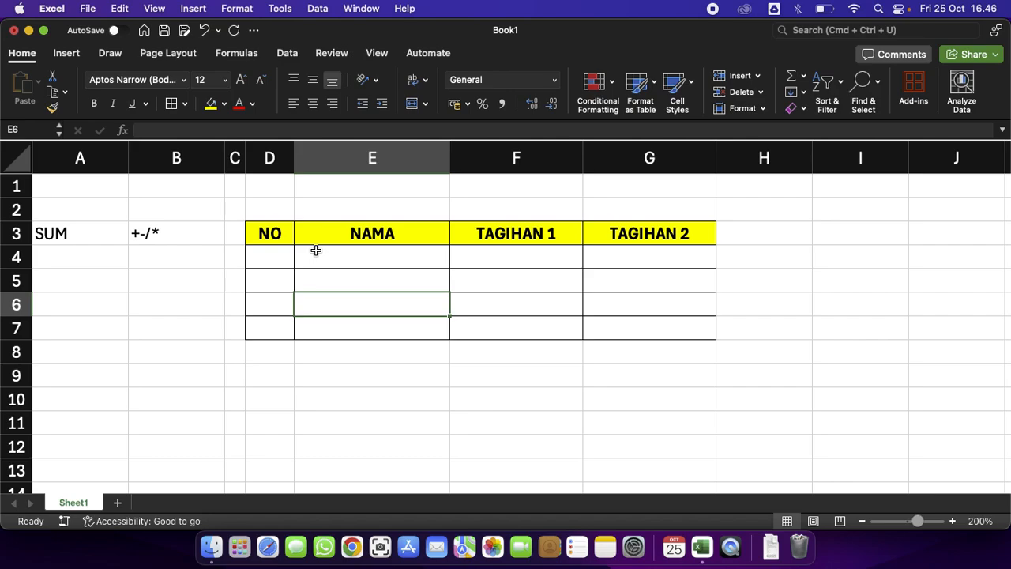
# Enter the numbers 1 to 4 in D4:D7 and clear them again.
pyautogui.click(284, 258)
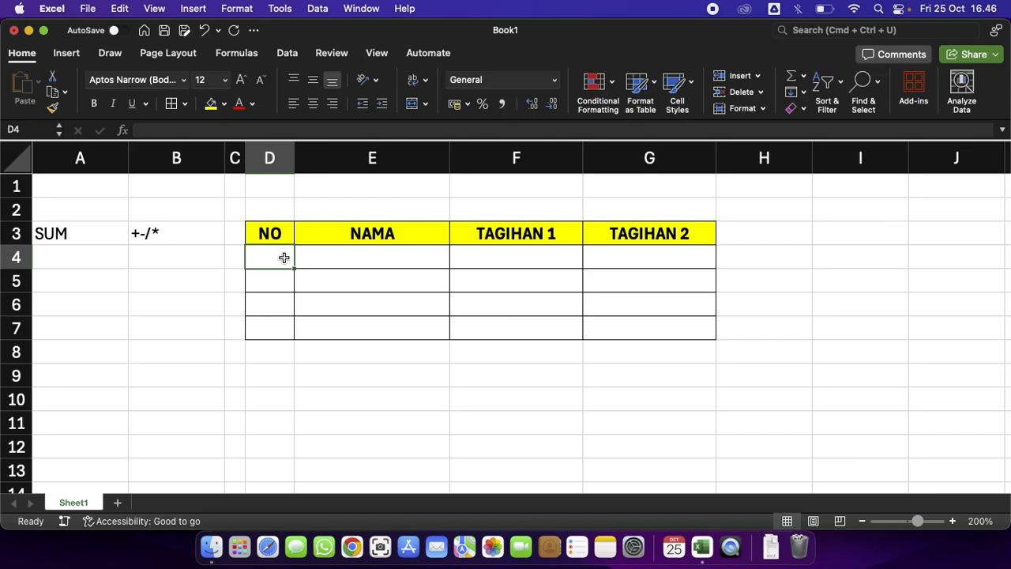
pyautogui.write('1')
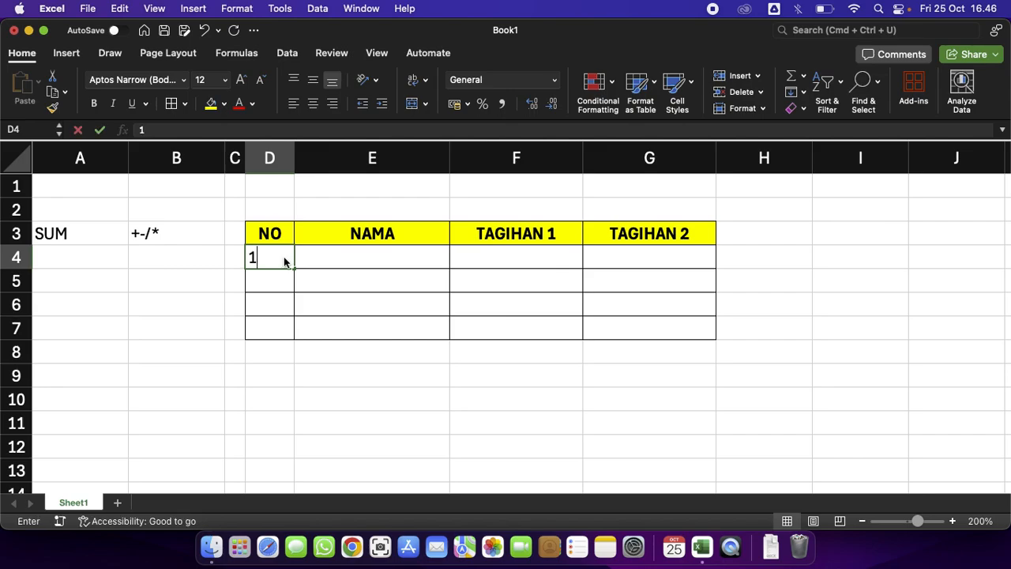
pyautogui.press('Return')
pyautogui.write('2')
pyautogui.press('Return')
pyautogui.write('3')
pyautogui.press('Return')
pyautogui.write('4')
pyautogui.press('Return')
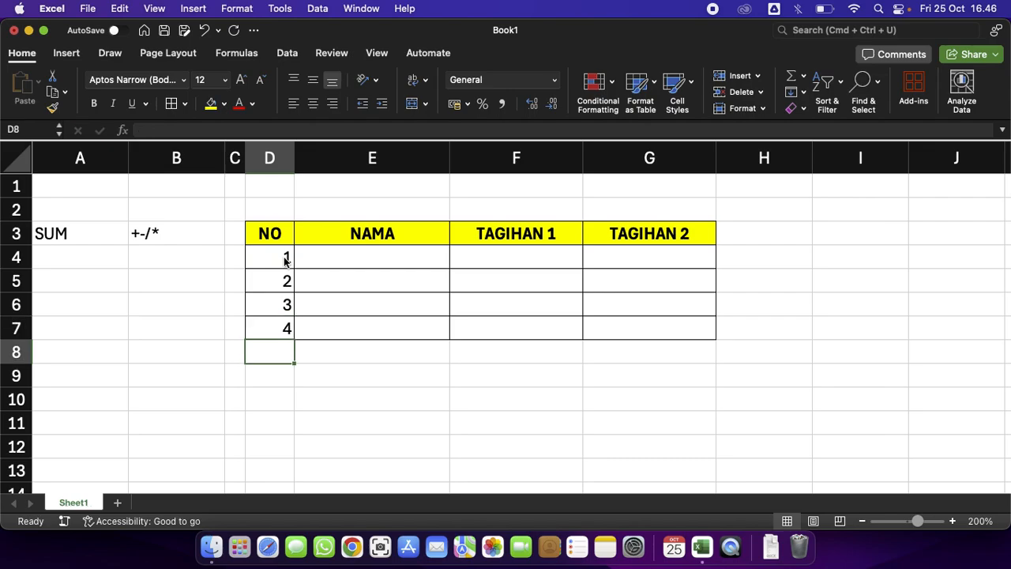
pyautogui.press('Up')
pyautogui.press('Up')
pyautogui.press('Up')
pyautogui.press('Up')
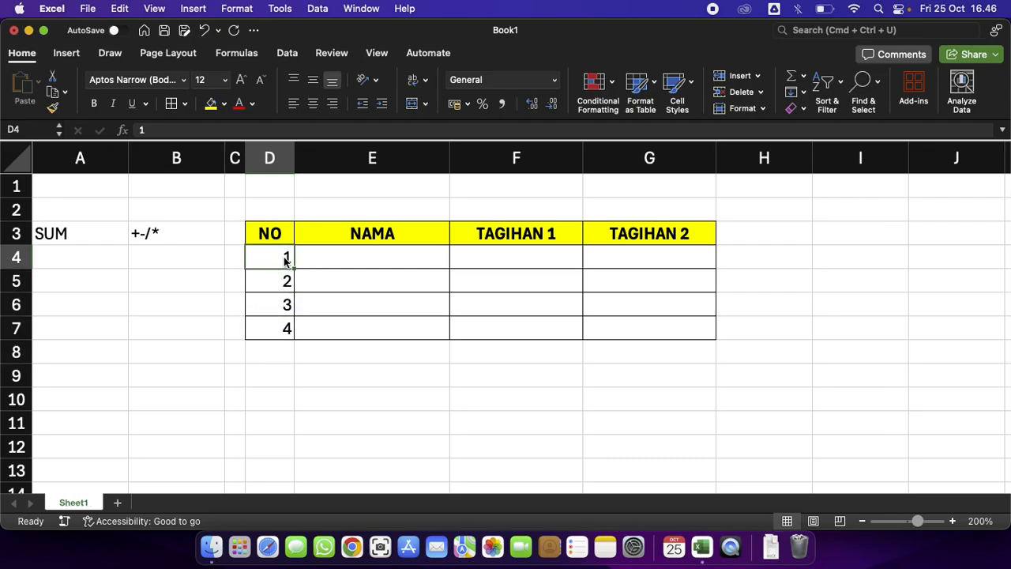
pyautogui.hotkey('shift', 'Down')
pyautogui.hotkey('shift', 'Down')
pyautogui.hotkey('shift', 'Down')
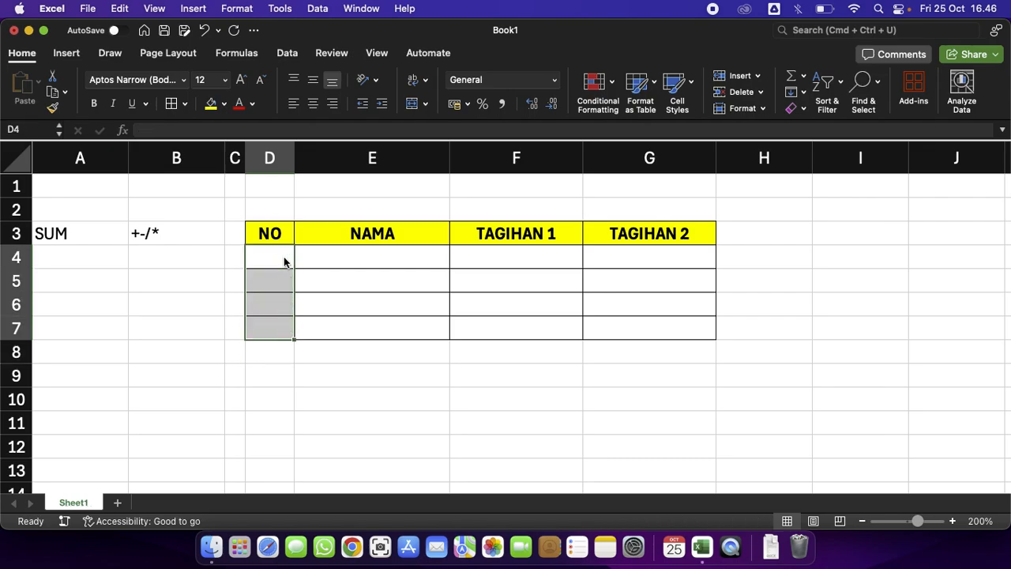
# Enter 1 and 2 in D4 and D5 and center both cells.
pyautogui.click(284, 262)
pyautogui.write('1')
pyautogui.press('Return')
pyautogui.write('2')
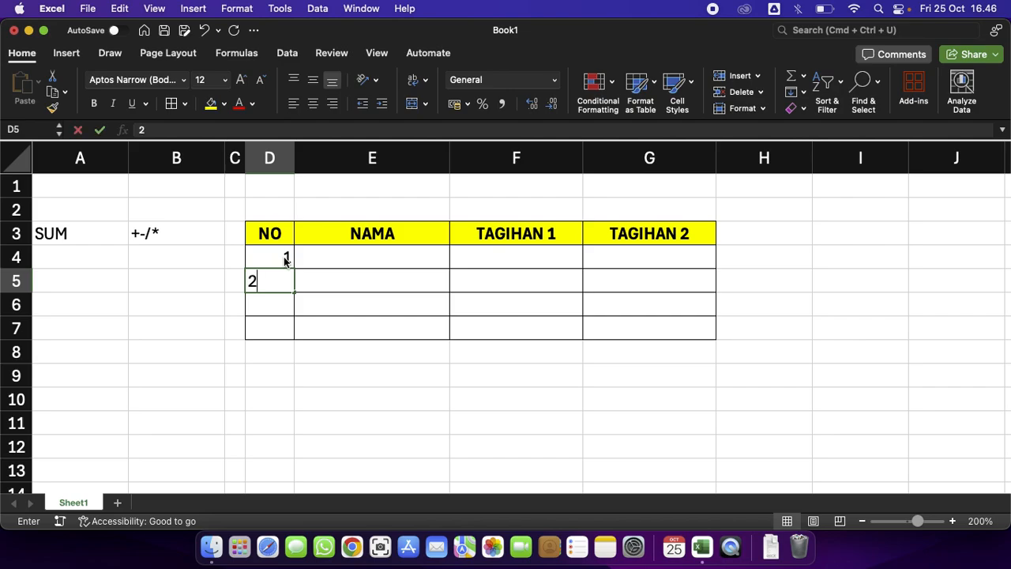
pyautogui.press('Return')
pyautogui.moveTo(285, 260); pyautogui.dragTo(284, 279)
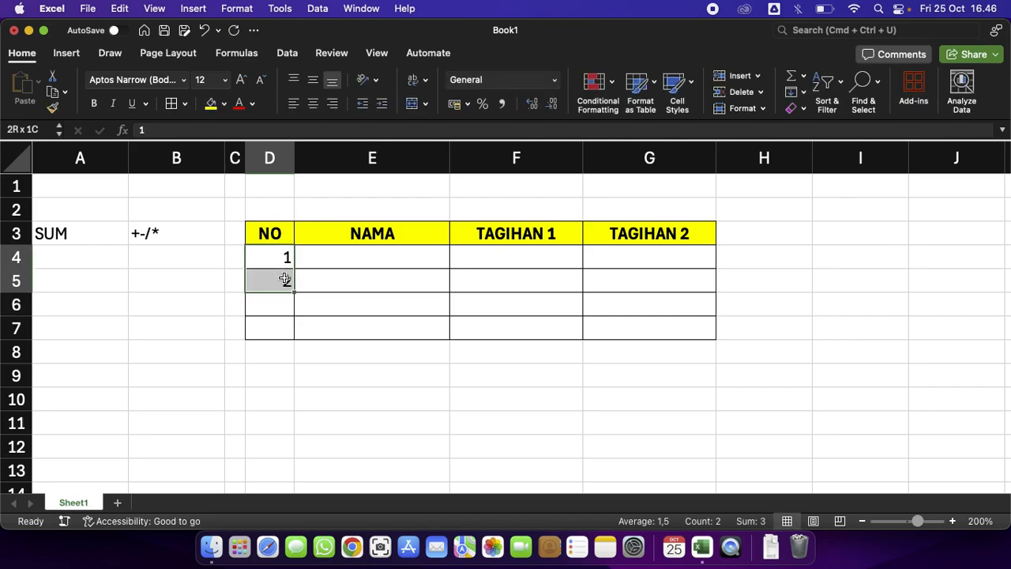
pyautogui.click(316, 103)
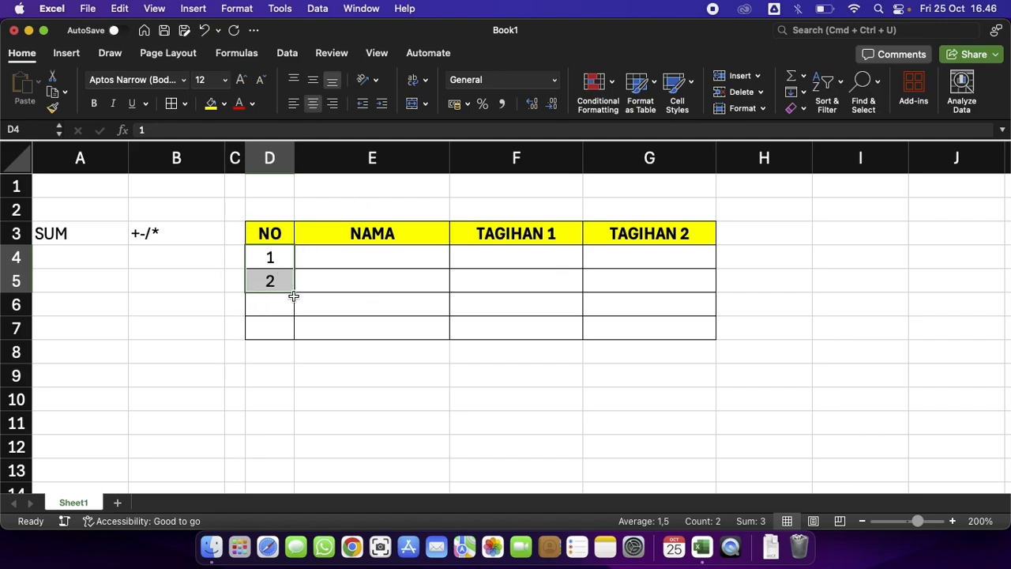
# Fill the numbering series from D4:D5 down to D7.
pyautogui.moveTo(293, 292); pyautogui.dragTo(286, 333)
pyautogui.press('super+z')
pyautogui.moveTo(291, 292); pyautogui.dragTo(294, 336)
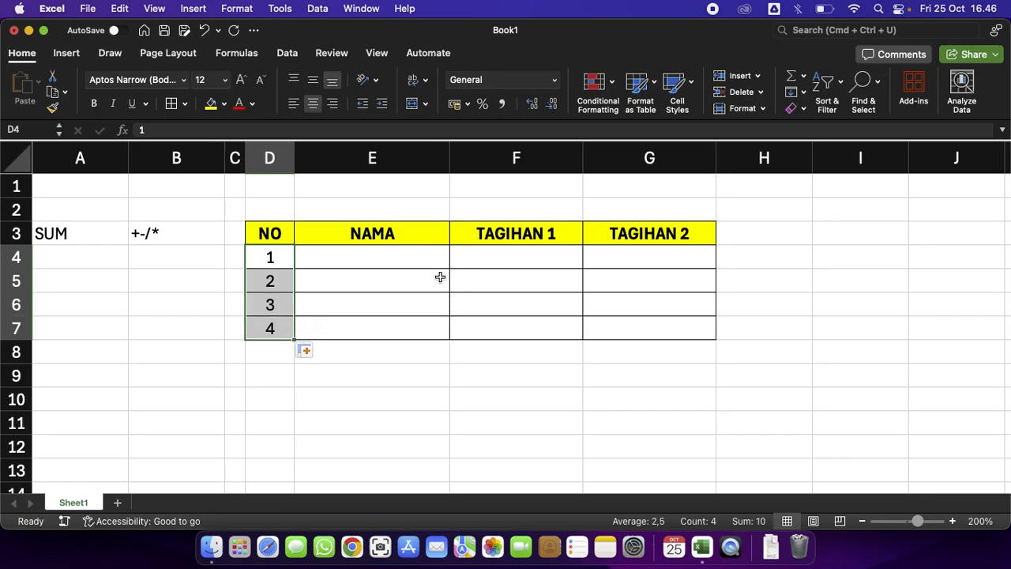
# Try numbering D4:D7 as text starting with '1 filled down, then undo those changes.
pyautogui.moveTo(266, 255); pyautogui.dragTo(273, 327)
pyautogui.press('Delete')
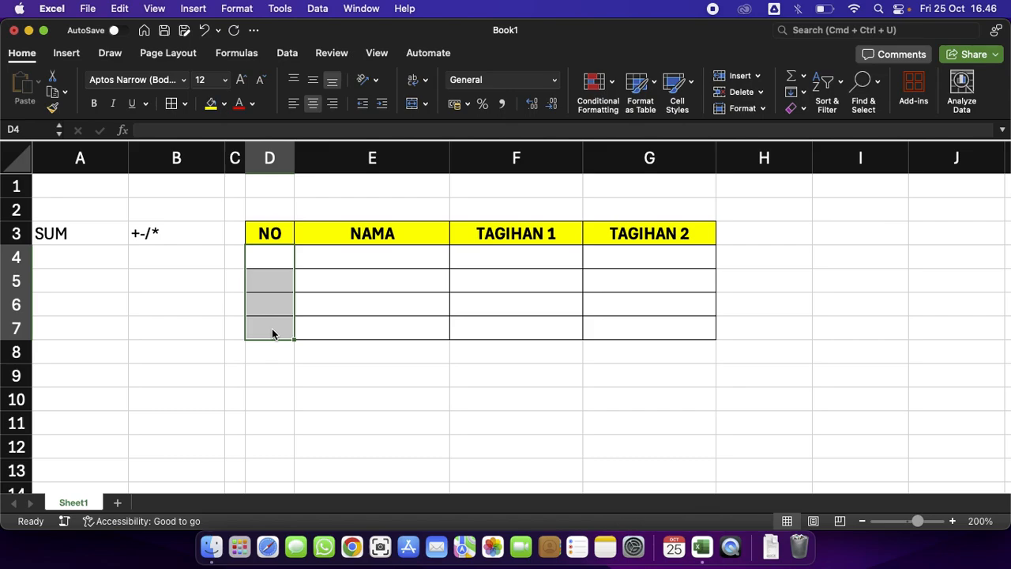
pyautogui.press('Up')
pyautogui.press('Down')
pyautogui.write("'")
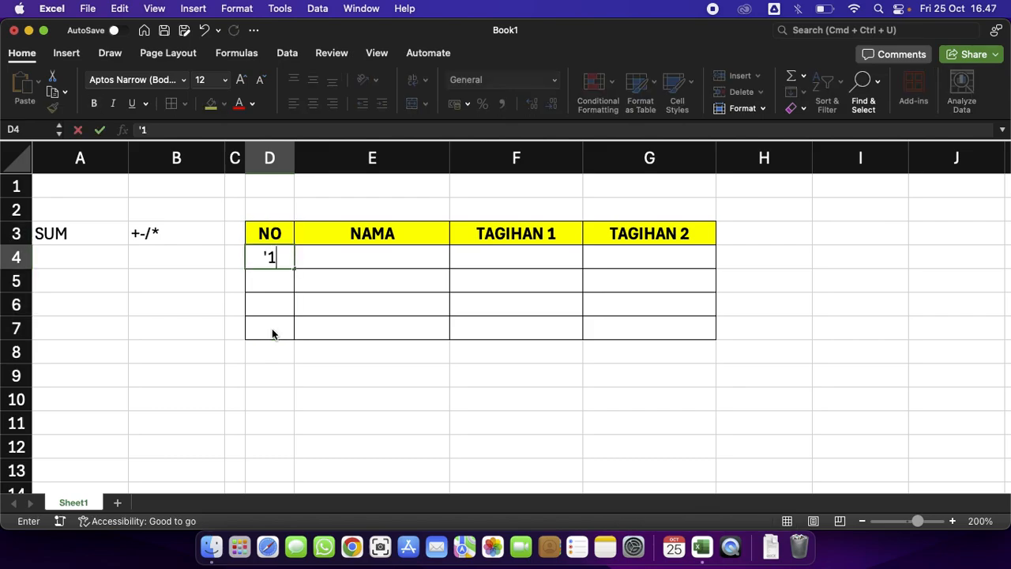
pyautogui.press('Return')
pyautogui.click(276, 257)
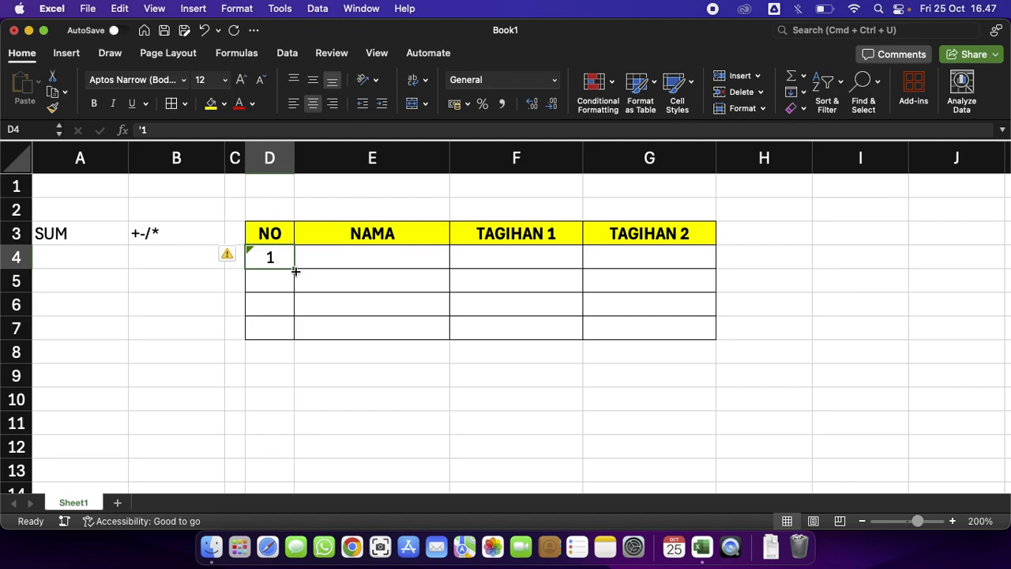
pyautogui.moveTo(295, 270); pyautogui.dragTo(291, 338)
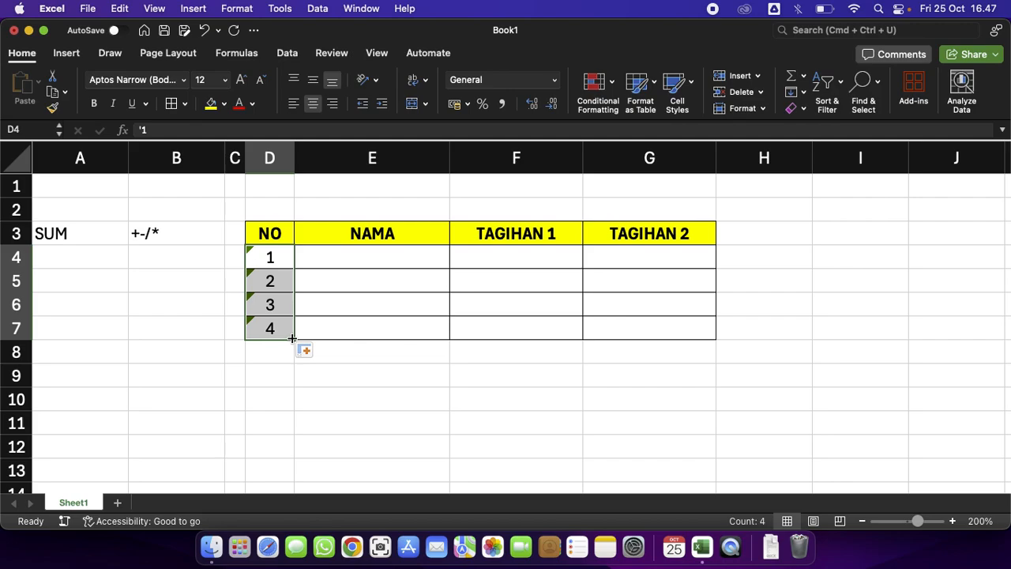
pyautogui.press('super+z')
pyautogui.press('super+z')
pyautogui.press('super+z')
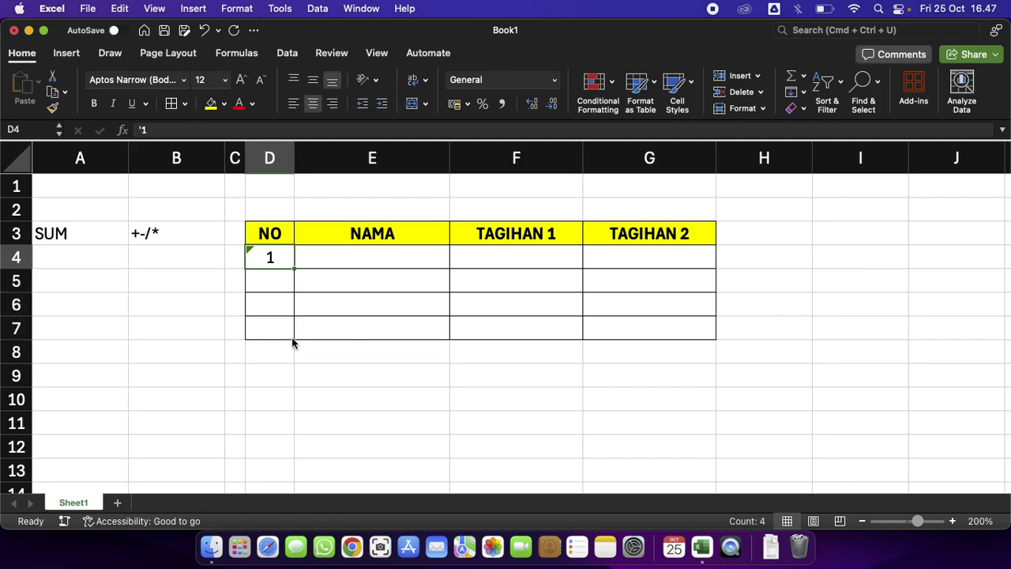
# Enter the names ANDI, FADIL, SARI and WINA in E4:E7.
pyautogui.click(423, 257)
pyautogui.write('ANDI')
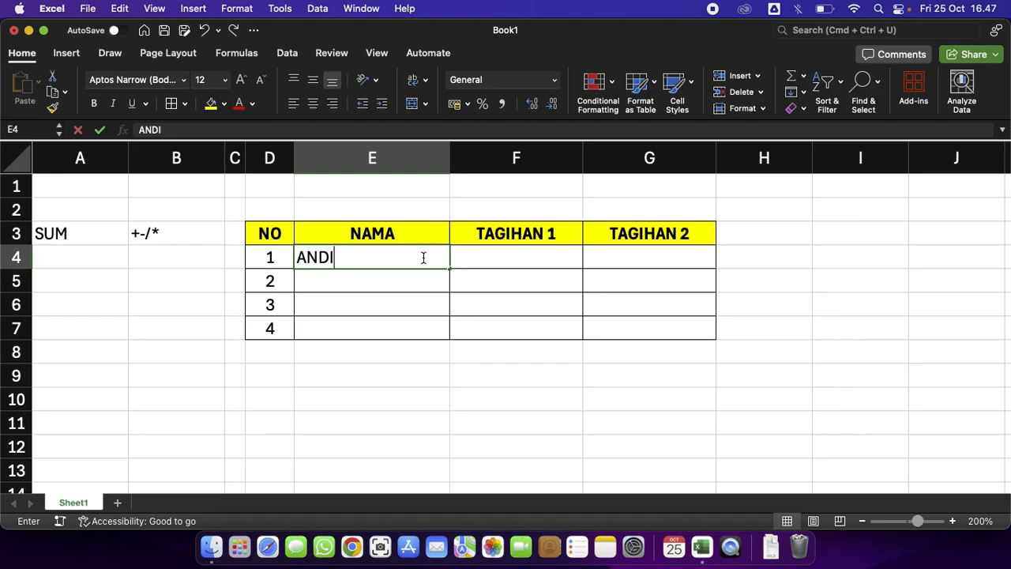
pyautogui.press('Return')
pyautogui.write('FADIL')
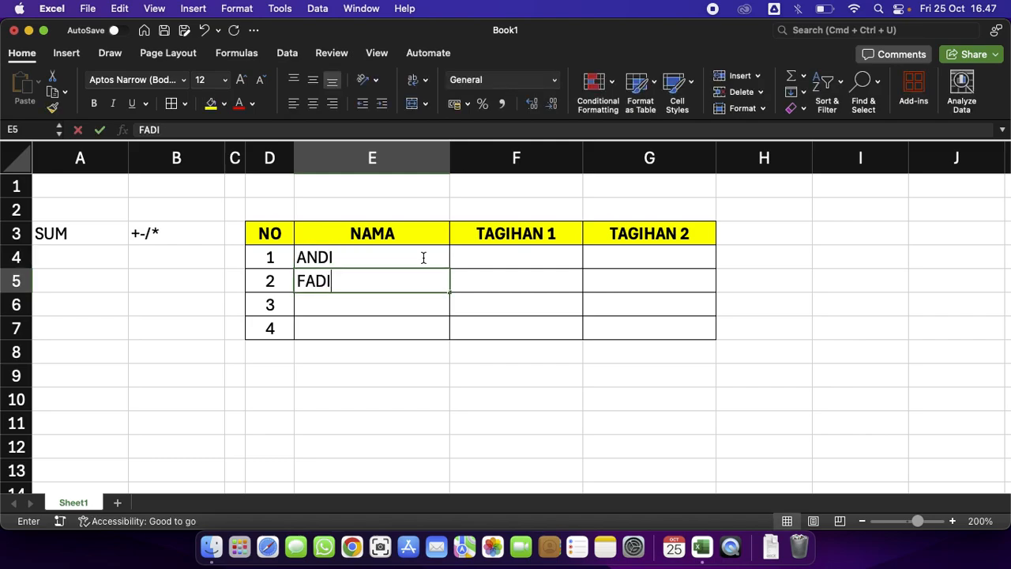
pyautogui.press('Return')
pyautogui.write('SARI')
pyautogui.press('Return')
pyautogui.write('WINA')
pyautogui.press('Return')
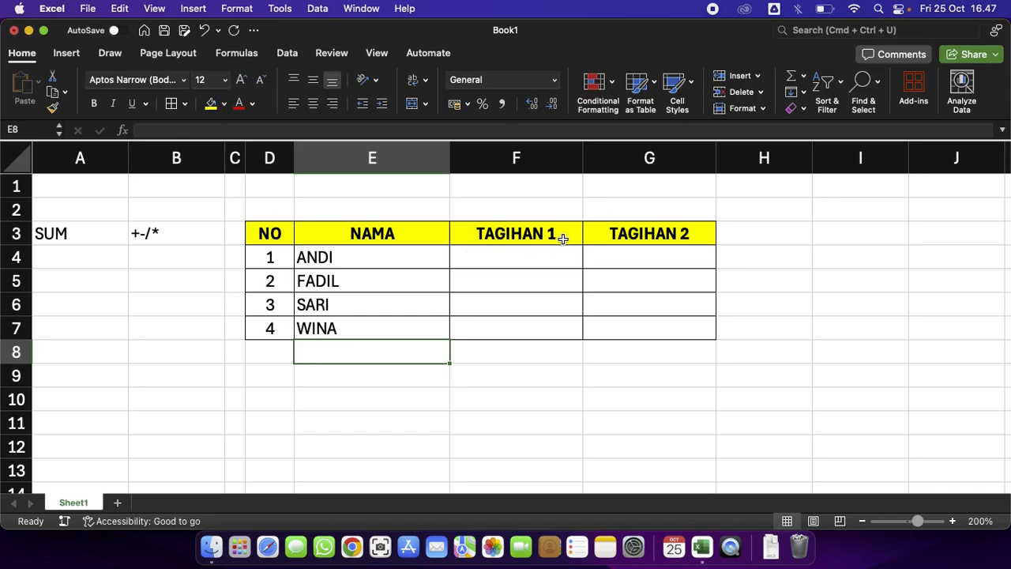
pyautogui.click(532, 222)
pyautogui.click(372, 215)
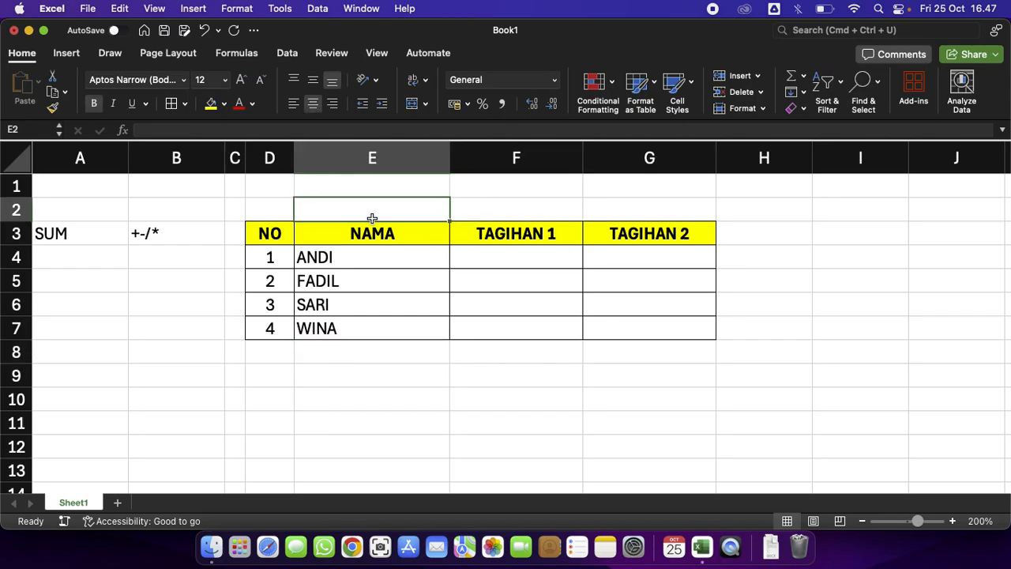
pyautogui.click(284, 190)
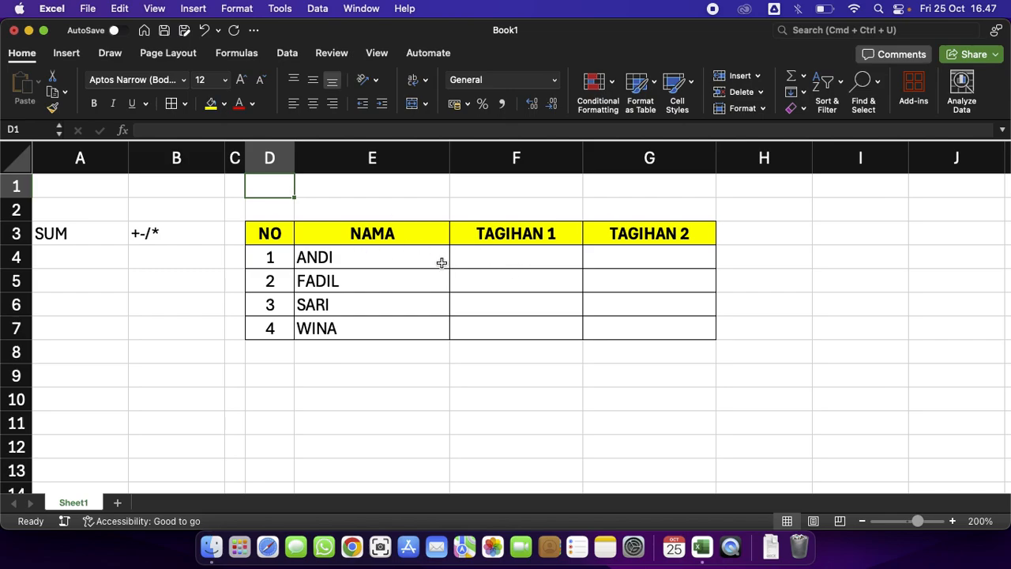
# Enter 5000000 as ANDI's TAGIHAN 1 amount in F4.
pyautogui.click(525, 253)
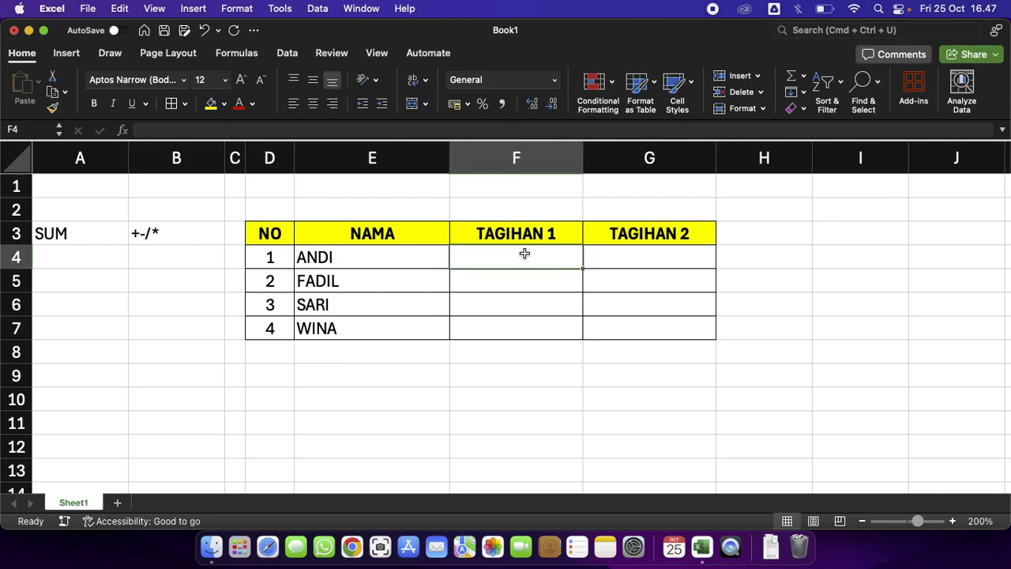
pyautogui.write('5000000')
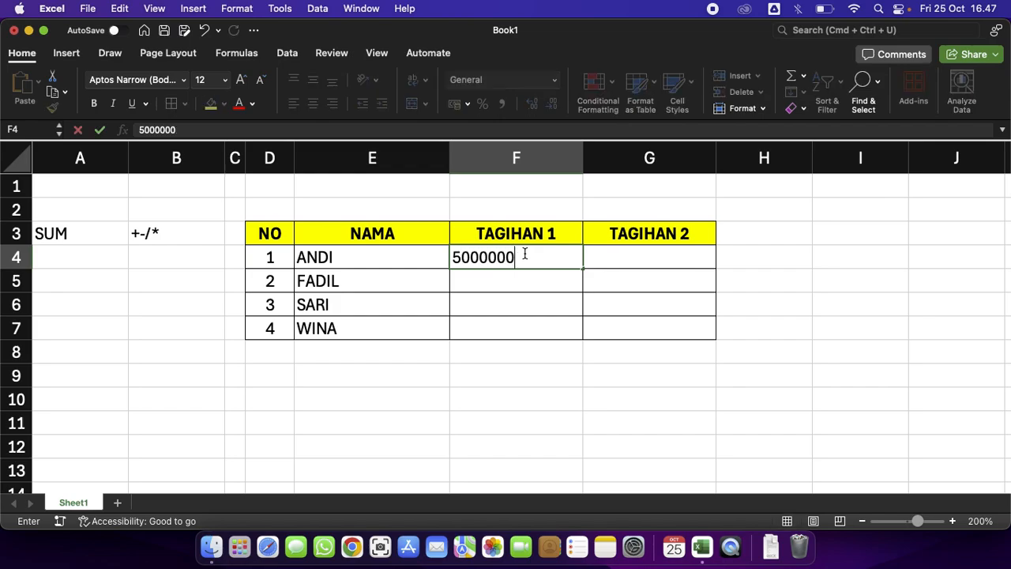
pyautogui.press('Return')
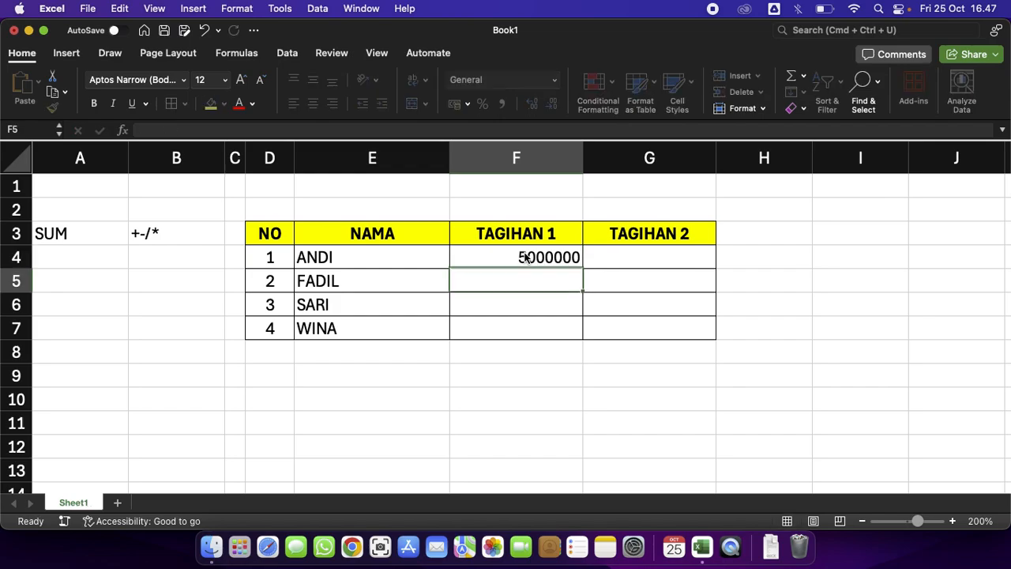
pyautogui.click(524, 257)
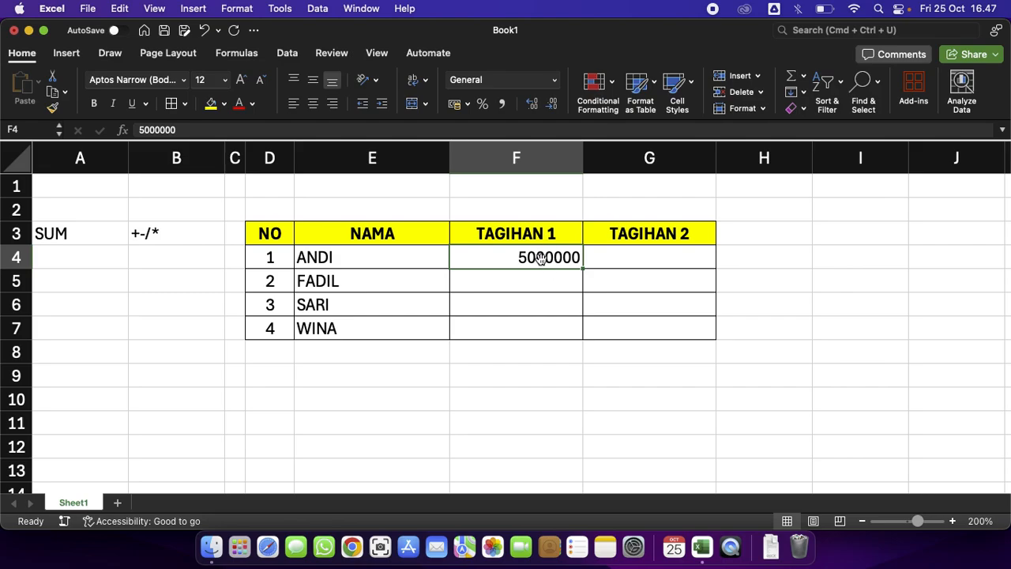
# Apply the Currency number format to the amount cells F4:G7.
pyautogui.click(647, 360)
pyautogui.moveTo(572, 257); pyautogui.dragTo(630, 316)
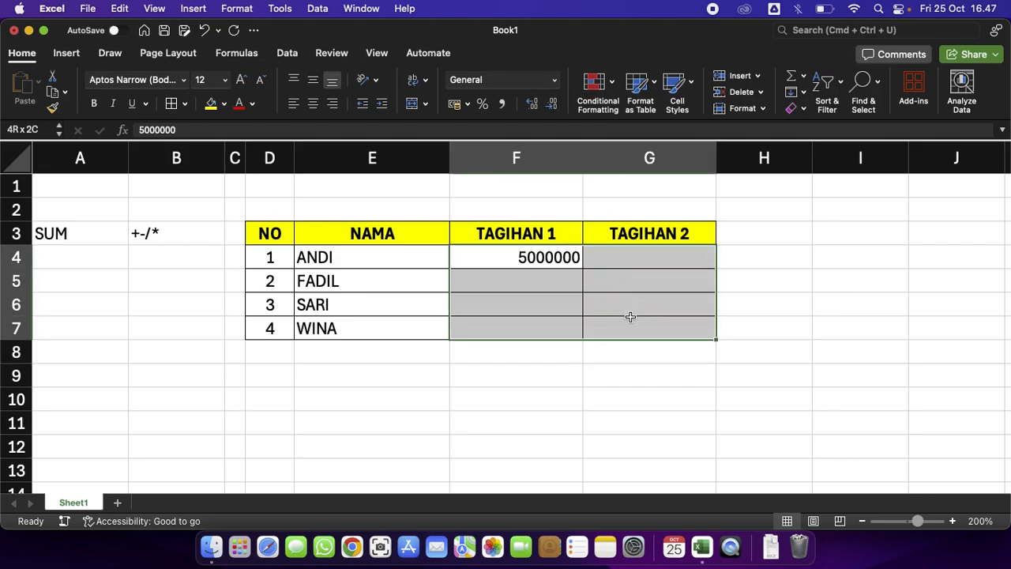
pyautogui.click(554, 80)
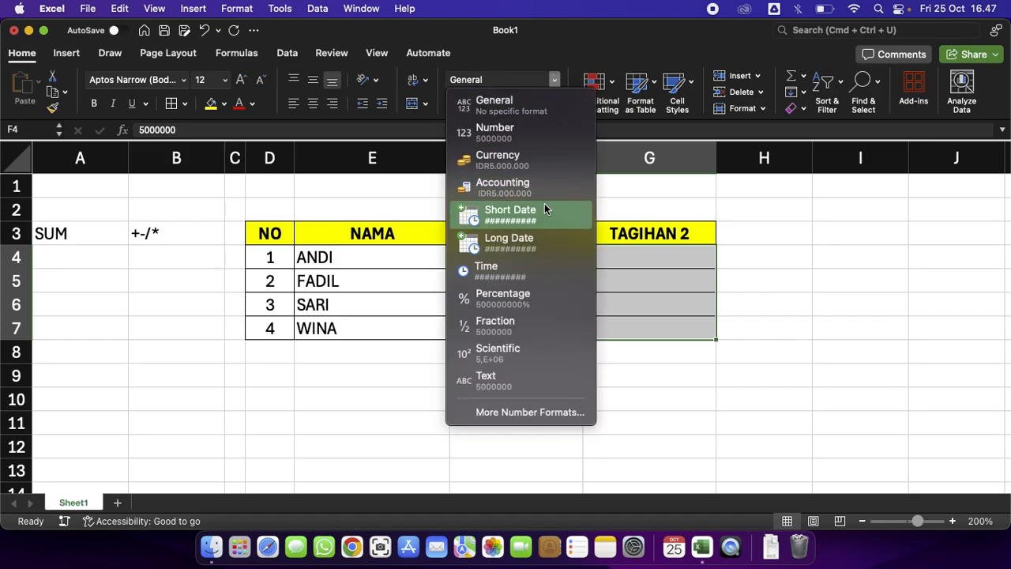
pyautogui.click(544, 156)
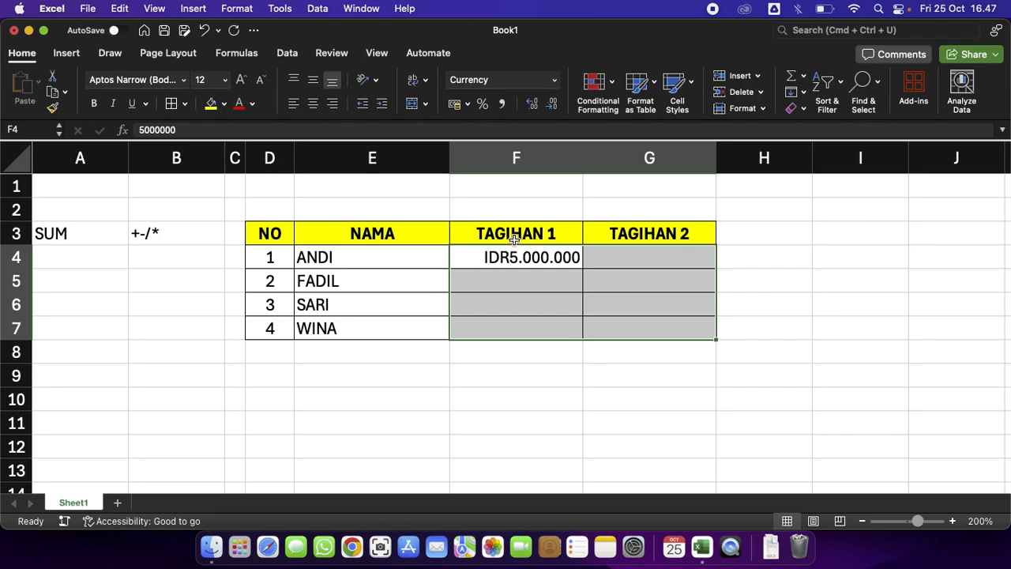
# Open the Currency number format settings and browse the currency symbol list, keeping IDR.
pyautogui.click(556, 81)
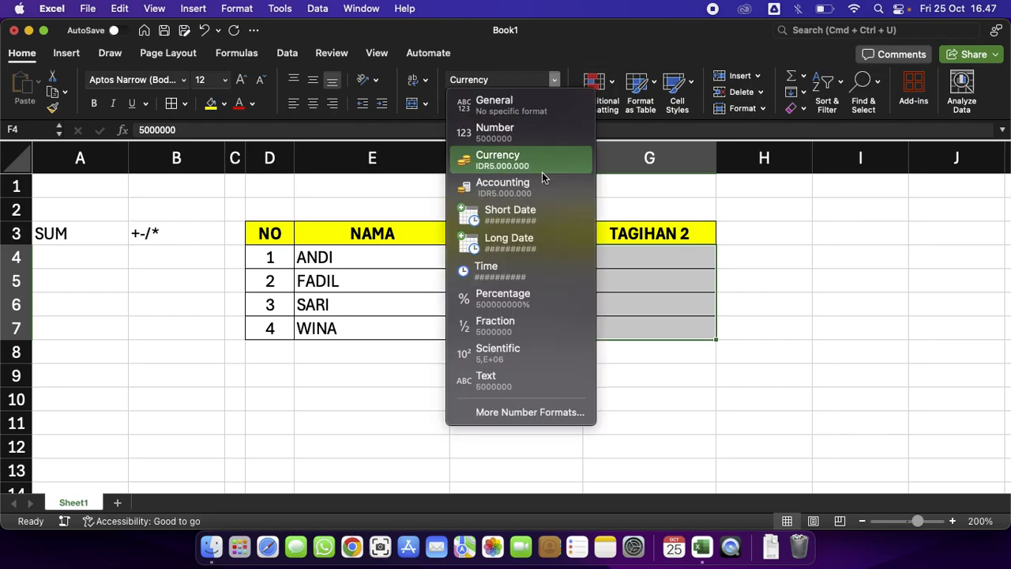
pyautogui.click(508, 413)
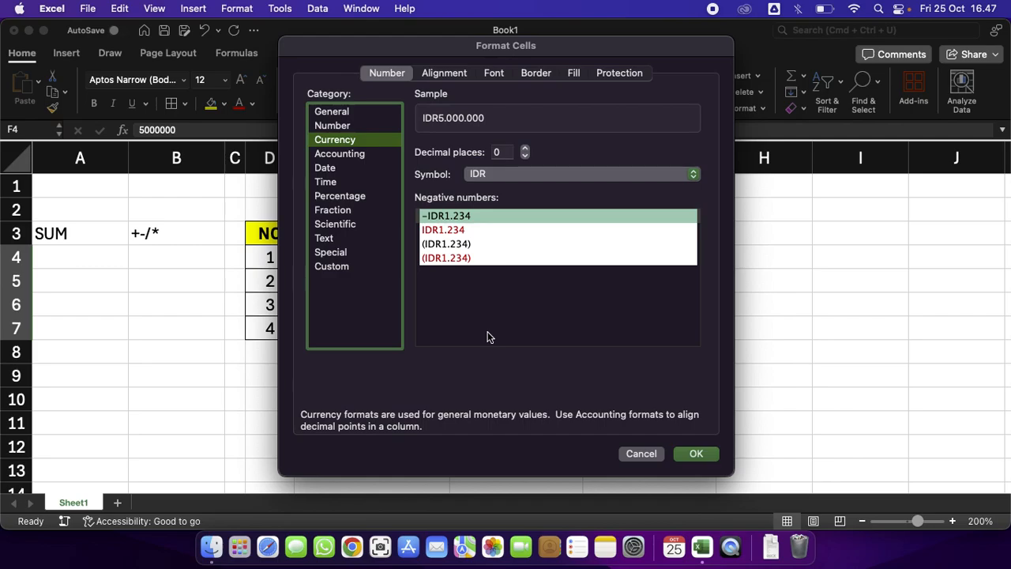
pyautogui.click(528, 175)
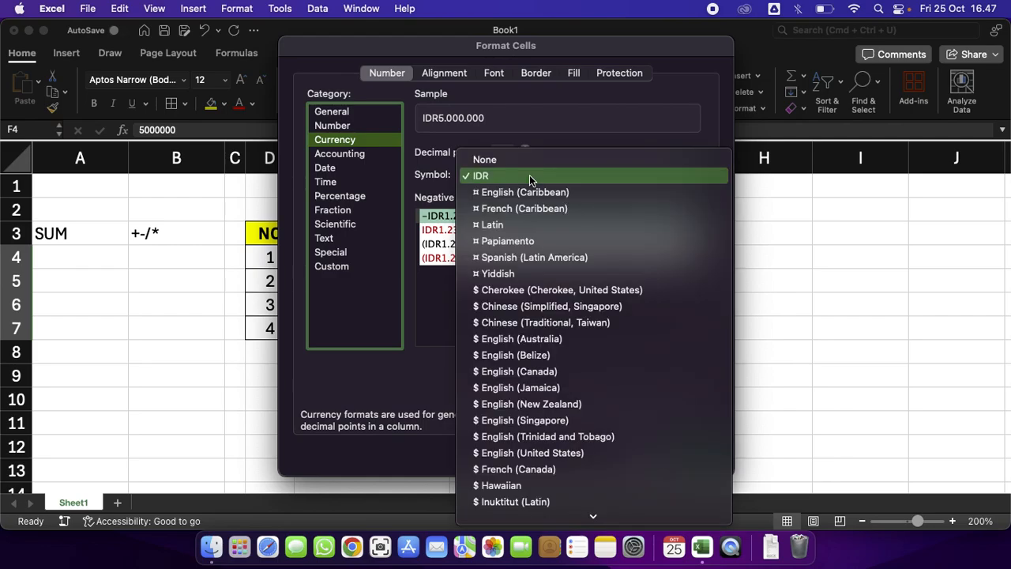
pyautogui.scroll(-1, 524, 318)
pyautogui.scroll(-20, 524, 318)
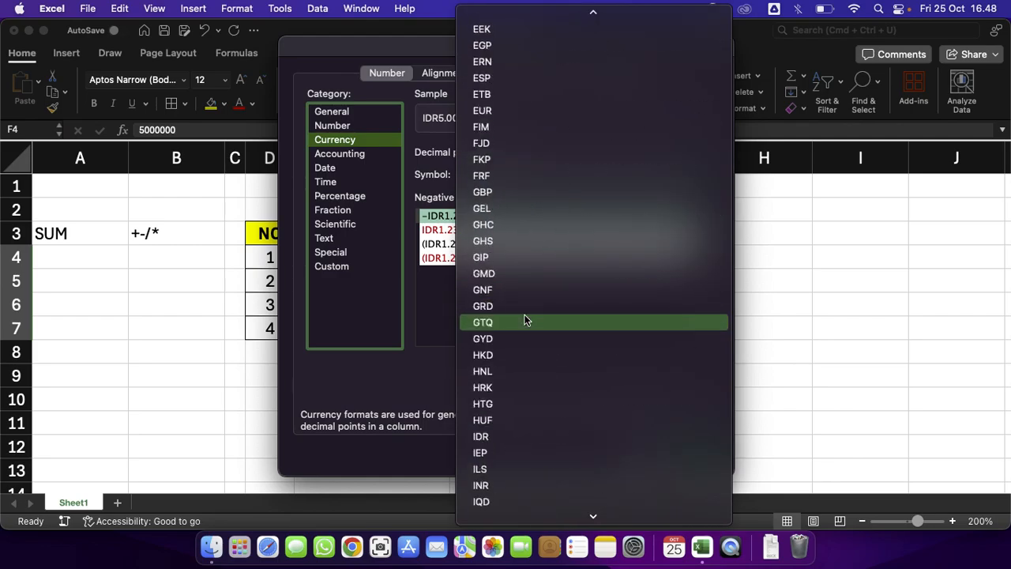
pyautogui.scroll(15, 524, 319)
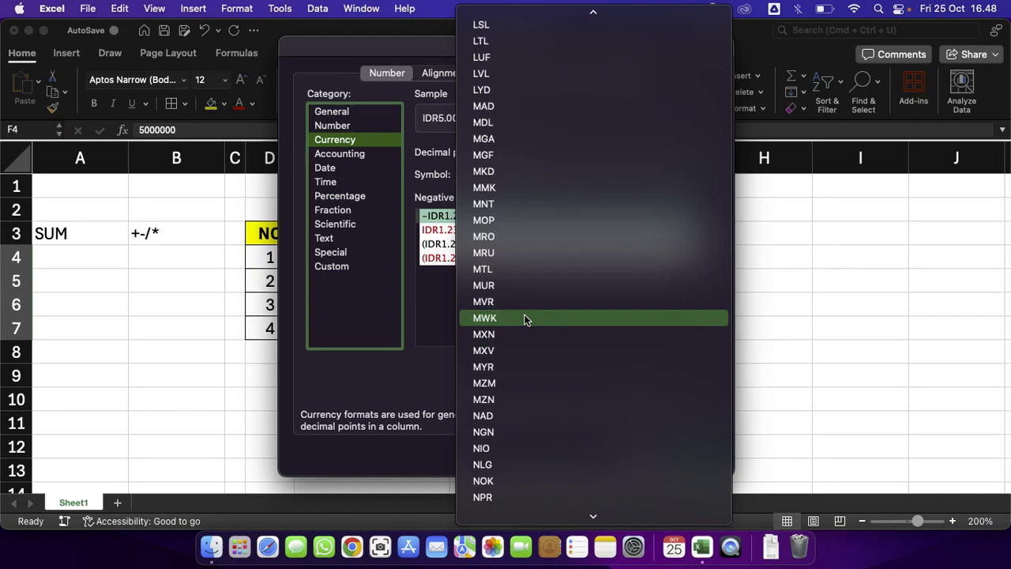
pyautogui.scroll(-2, 524, 318)
pyautogui.scroll(-15, 524, 318)
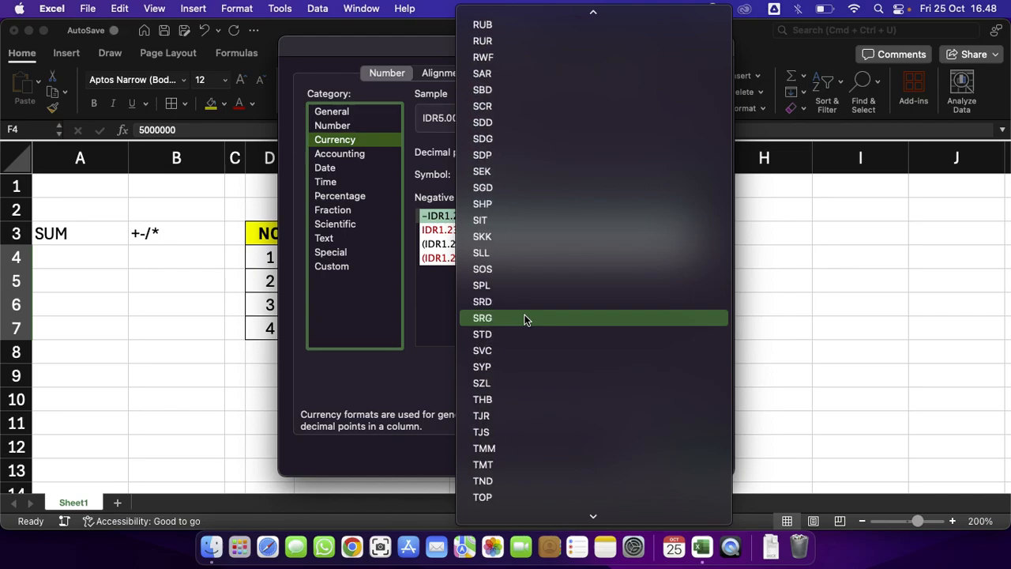
pyautogui.scroll(4, 524, 318)
pyautogui.scroll(-8, 525, 318)
pyautogui.scroll(20, 524, 319)
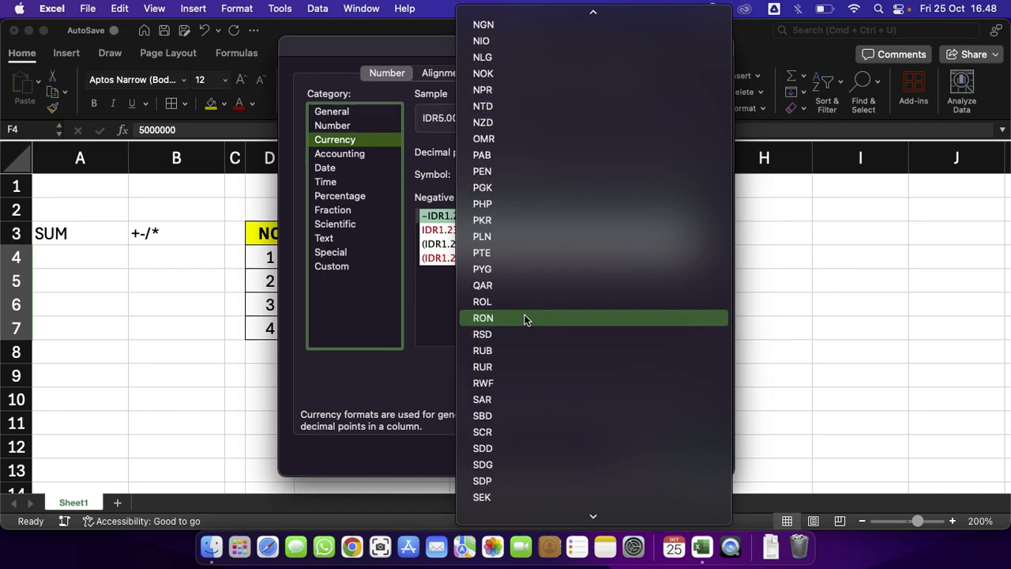
pyautogui.scroll(-6, 524, 318)
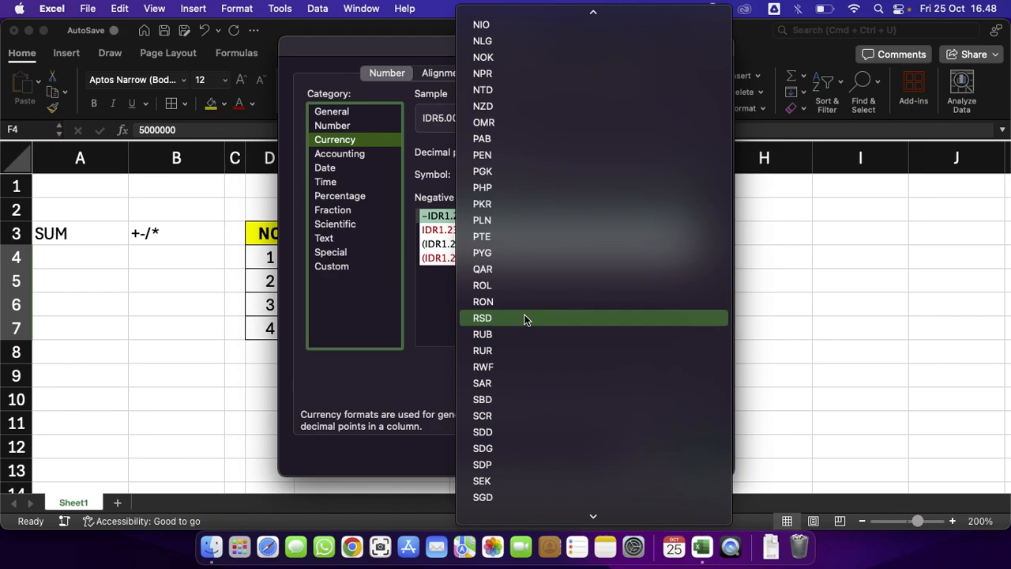
pyautogui.click(432, 358)
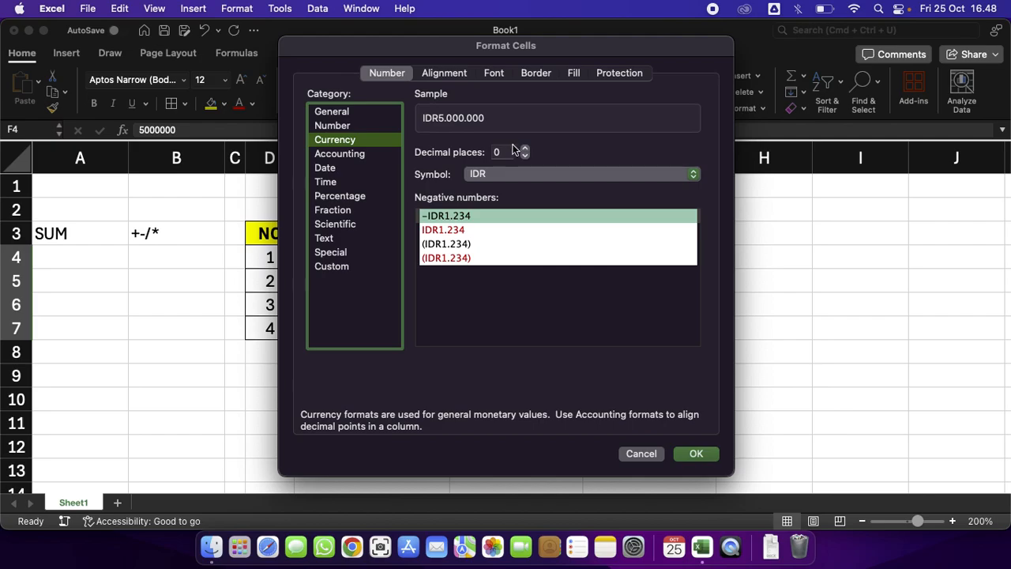
pyautogui.click(543, 171)
pyautogui.scroll(-15, 551, 241)
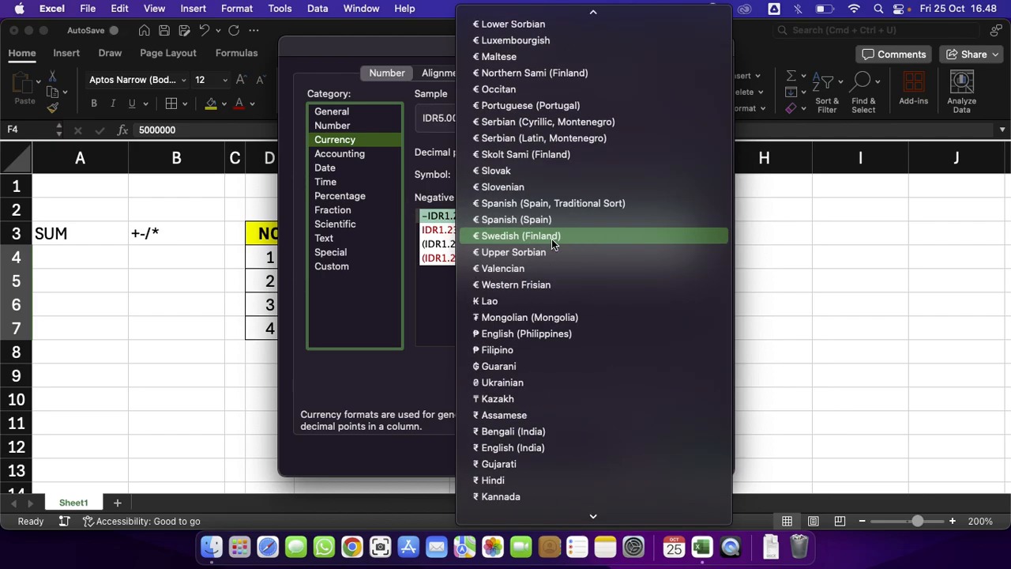
pyautogui.scroll(-20, 552, 240)
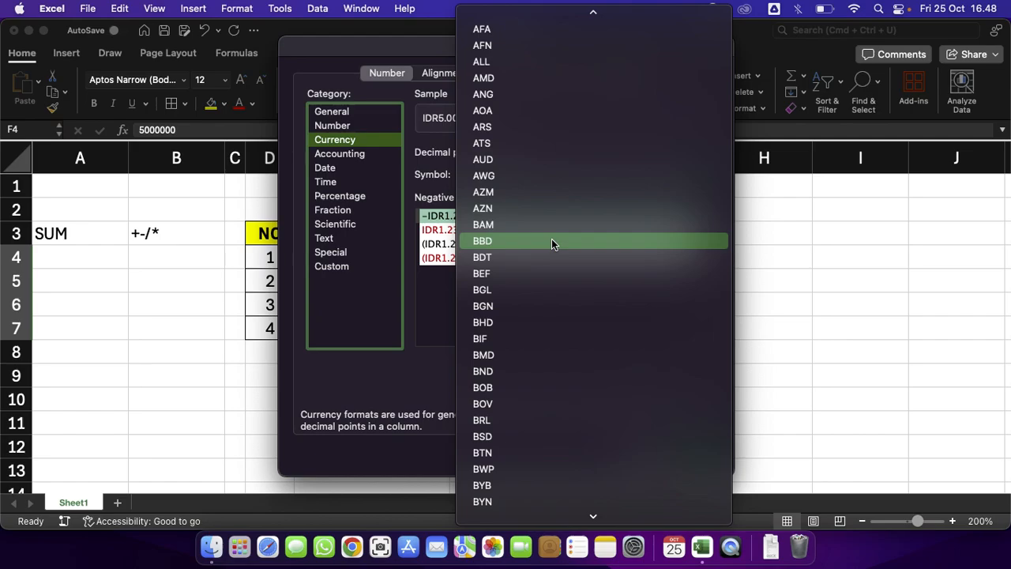
pyautogui.scroll(-5, 551, 241)
pyautogui.scroll(12, 551, 241)
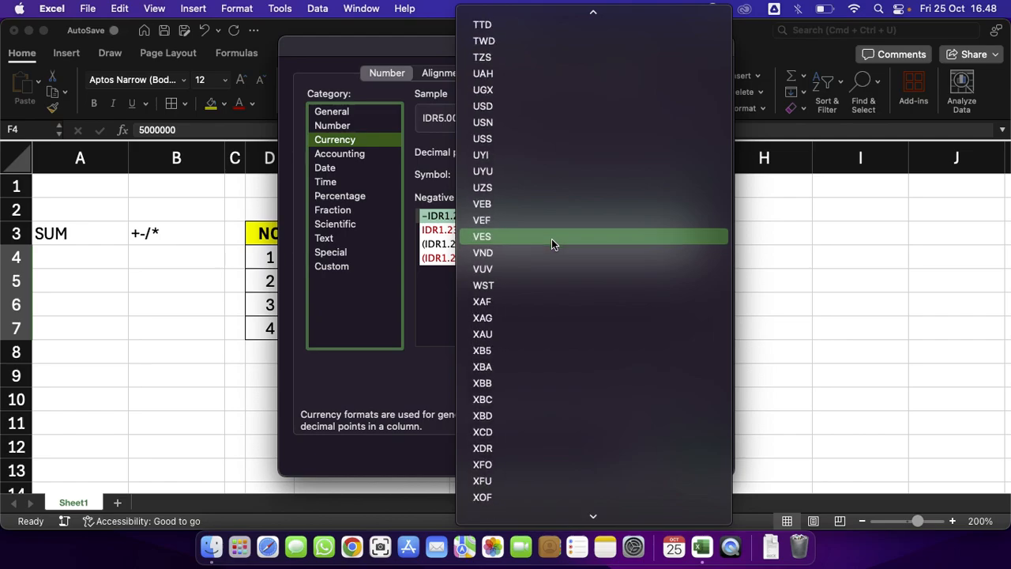
pyautogui.scroll(4, 552, 244)
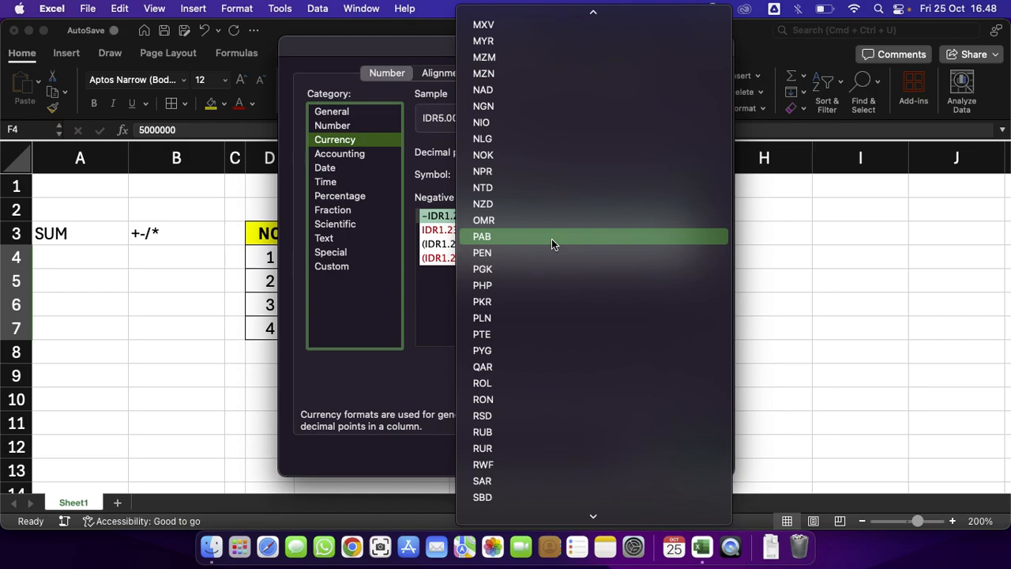
pyautogui.click(402, 319)
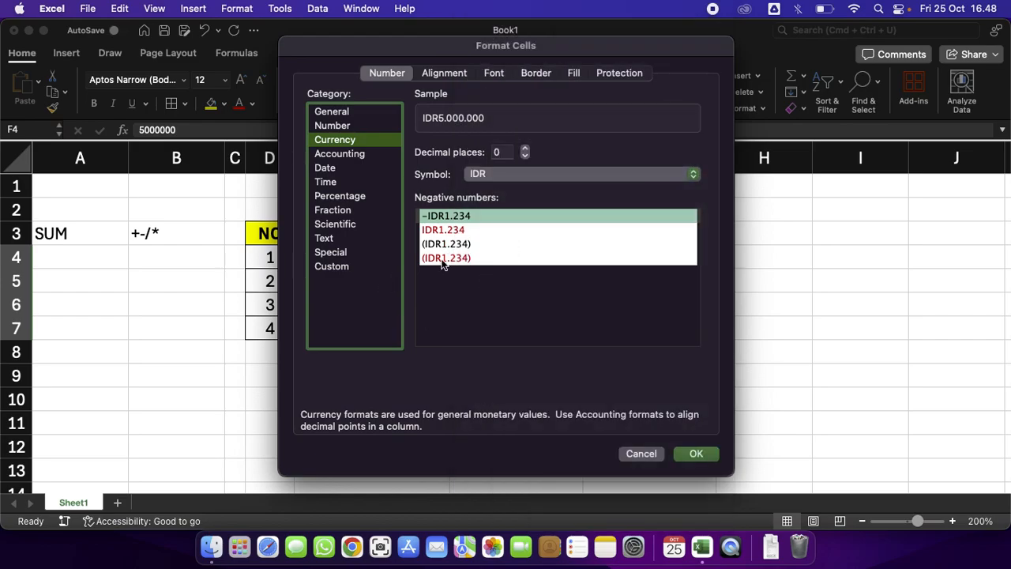
pyautogui.click(696, 453)
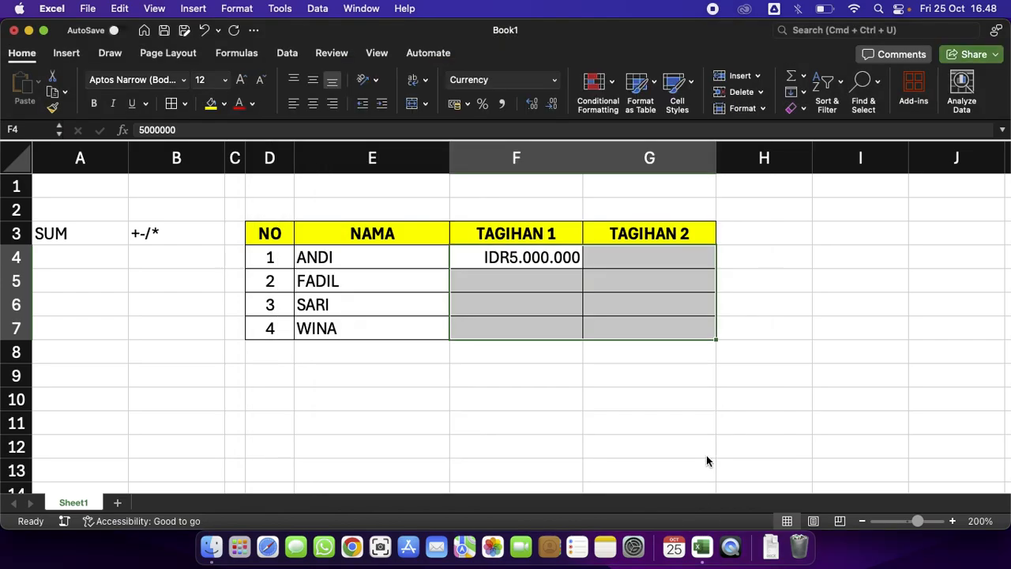
# Apply the Accounting number format to ANDI's amount and to the amount cells F4:G7.
pyautogui.click(563, 278)
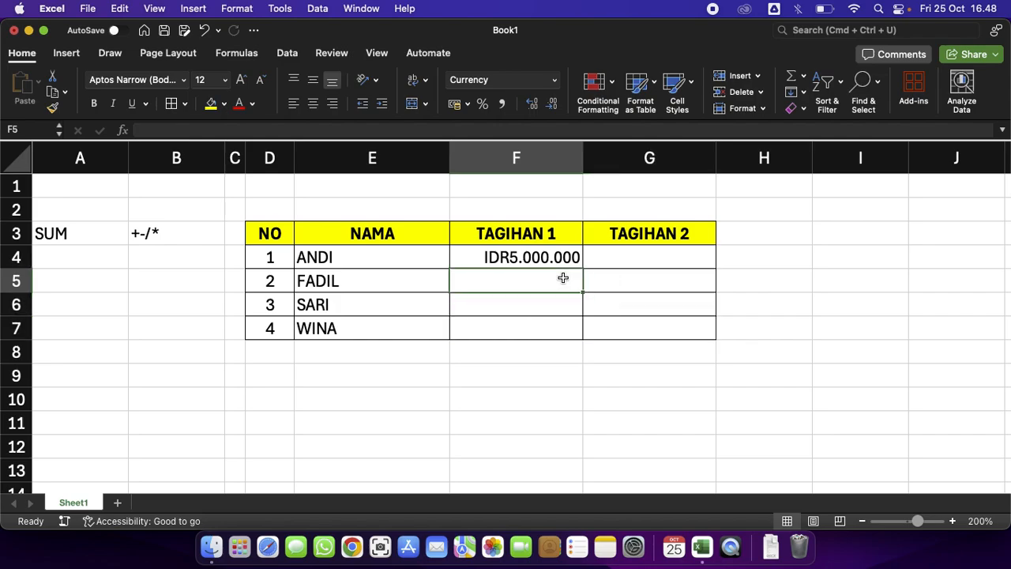
pyautogui.click(526, 256)
pyautogui.click(555, 80)
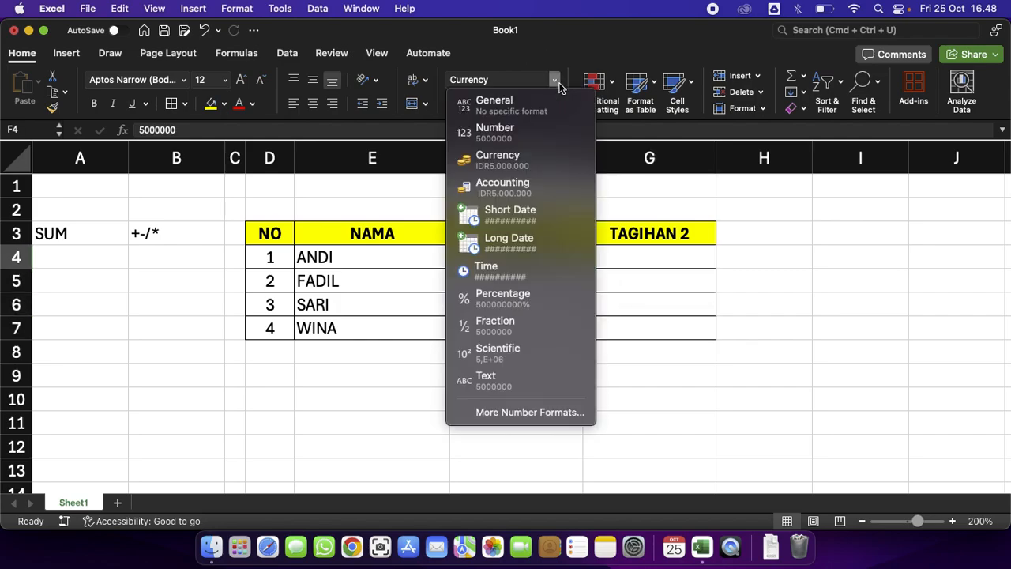
pyautogui.click(531, 197)
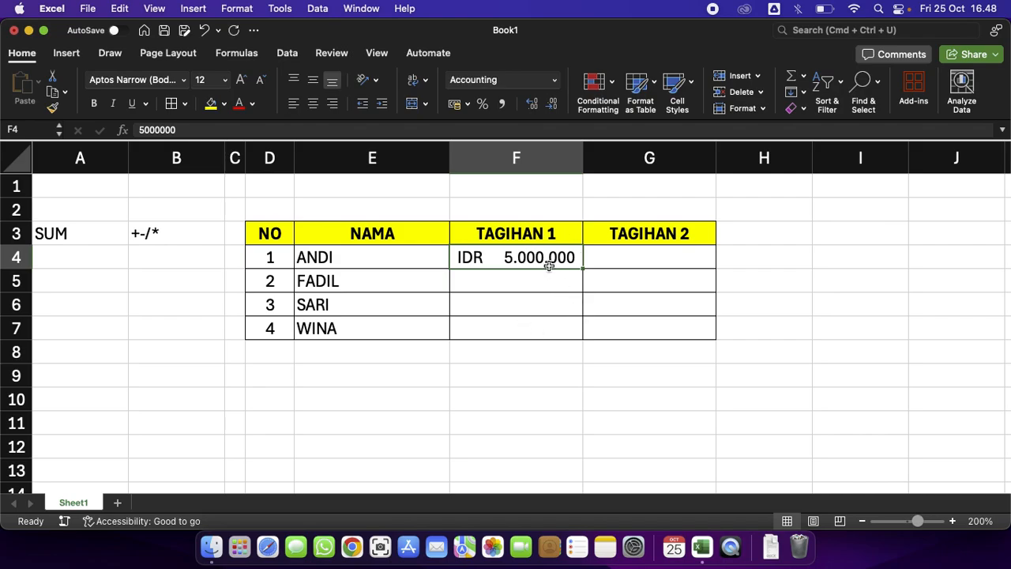
pyautogui.moveTo(548, 266); pyautogui.dragTo(647, 327)
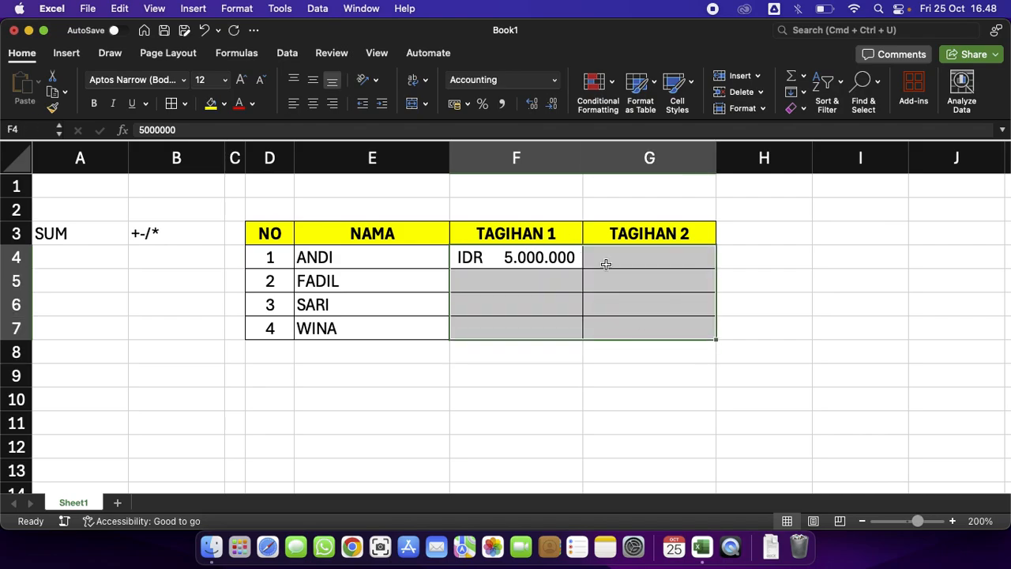
pyautogui.click(554, 80)
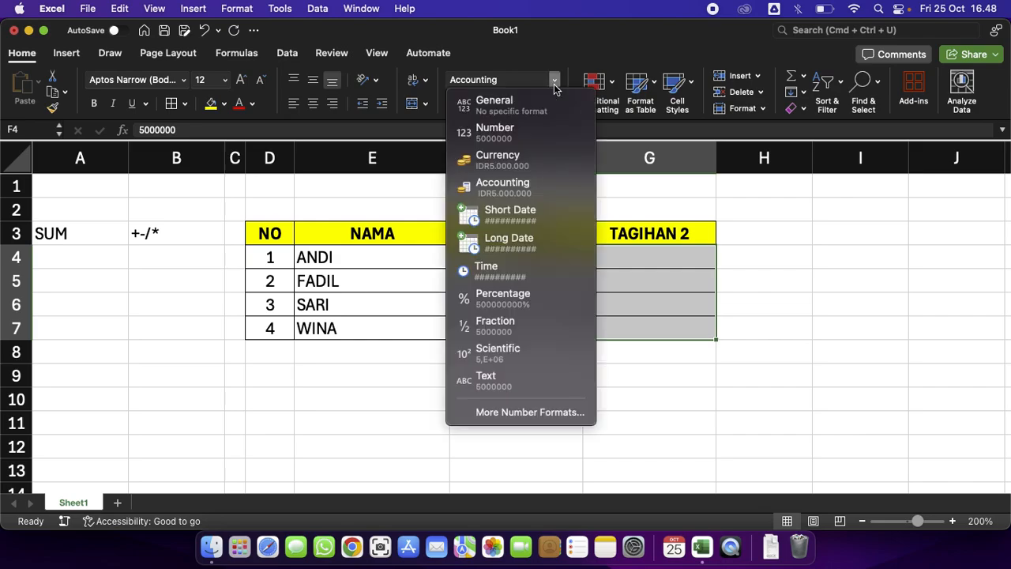
pyautogui.click(571, 180)
# Enter 4000000, 3200000 and 1000000 as the TAGIHAN 1 amounts for FADIL, SARI and WINA.
pyautogui.click(558, 307)
pyautogui.click(562, 283)
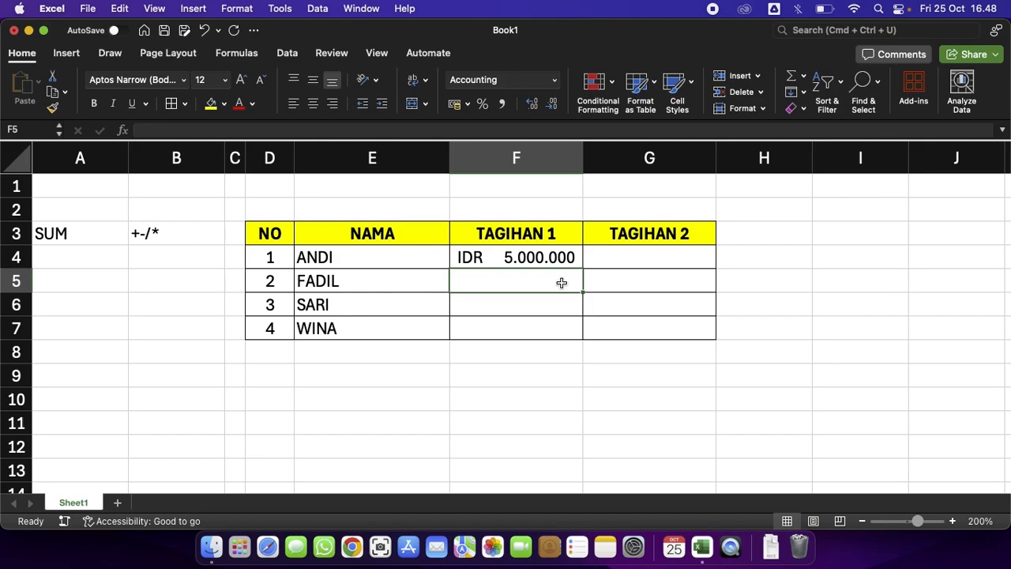
pyautogui.write('4')
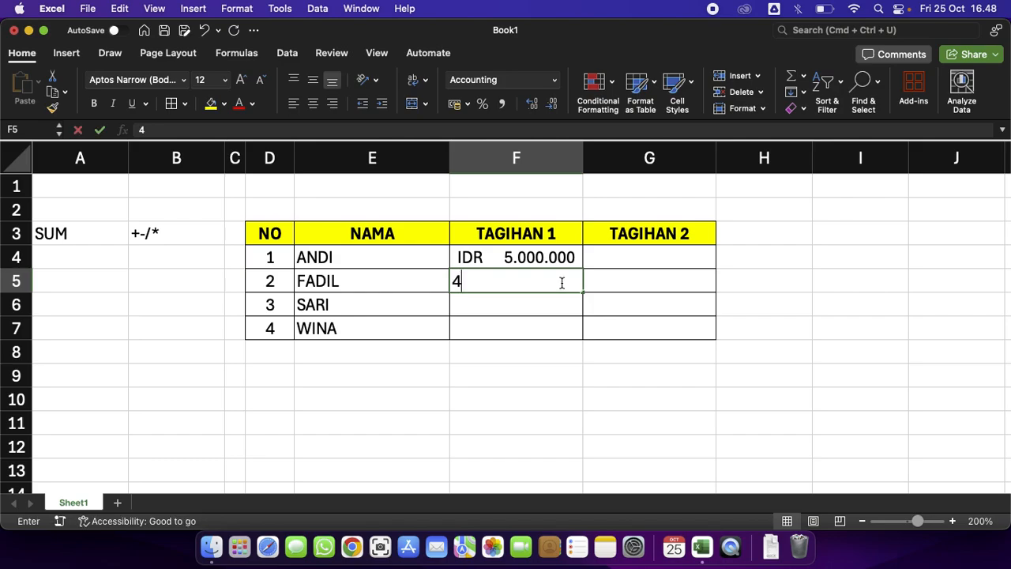
pyautogui.write('.000.00000000')
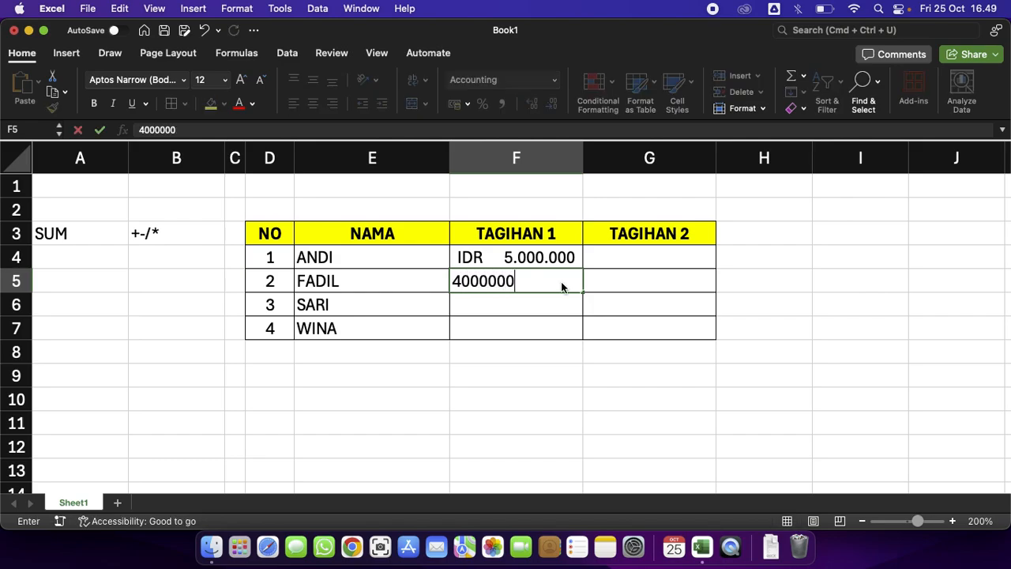
pyautogui.press('Return')
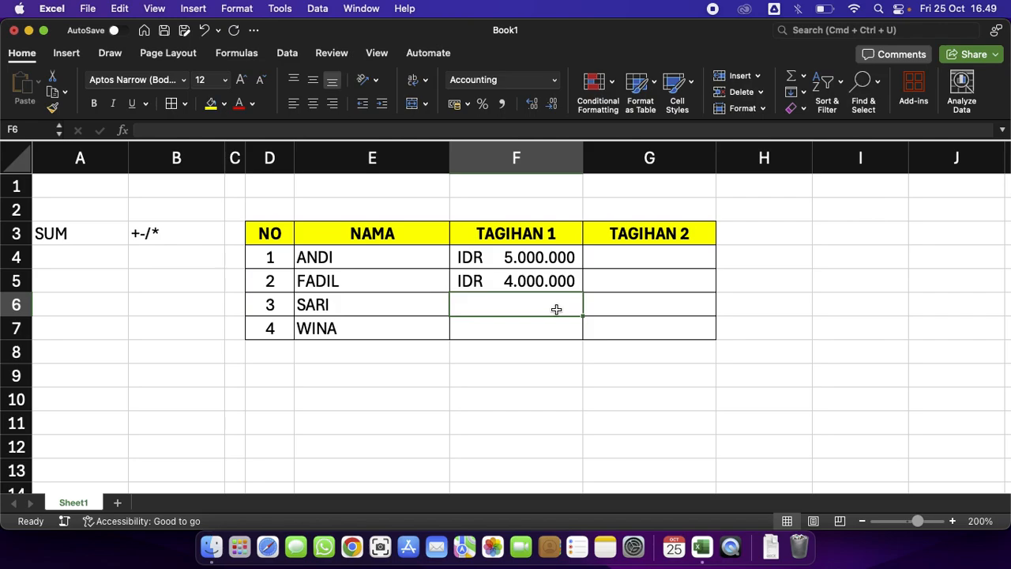
pyautogui.write('3.200.00')
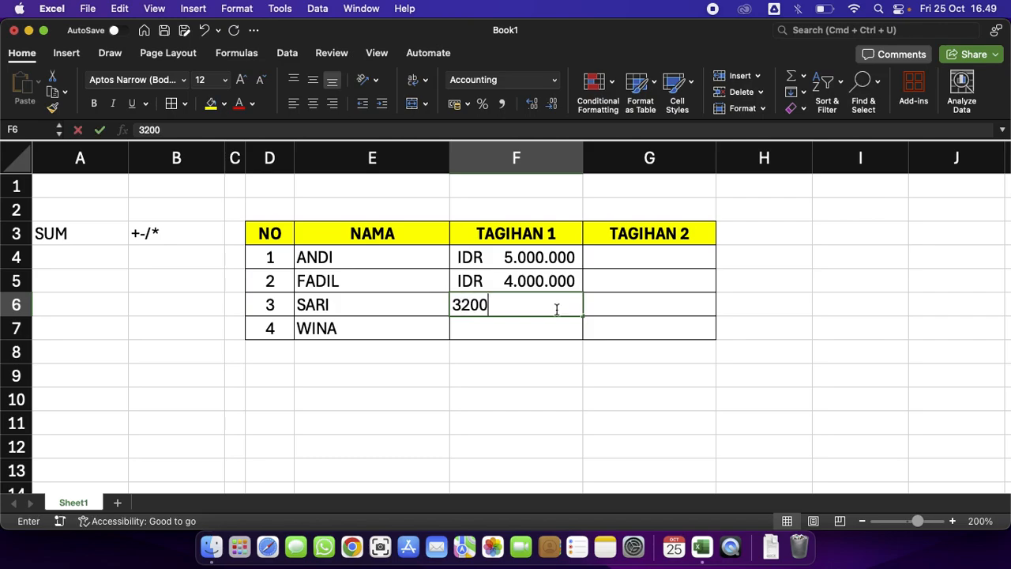
pyautogui.write('000')
pyautogui.press('Return')
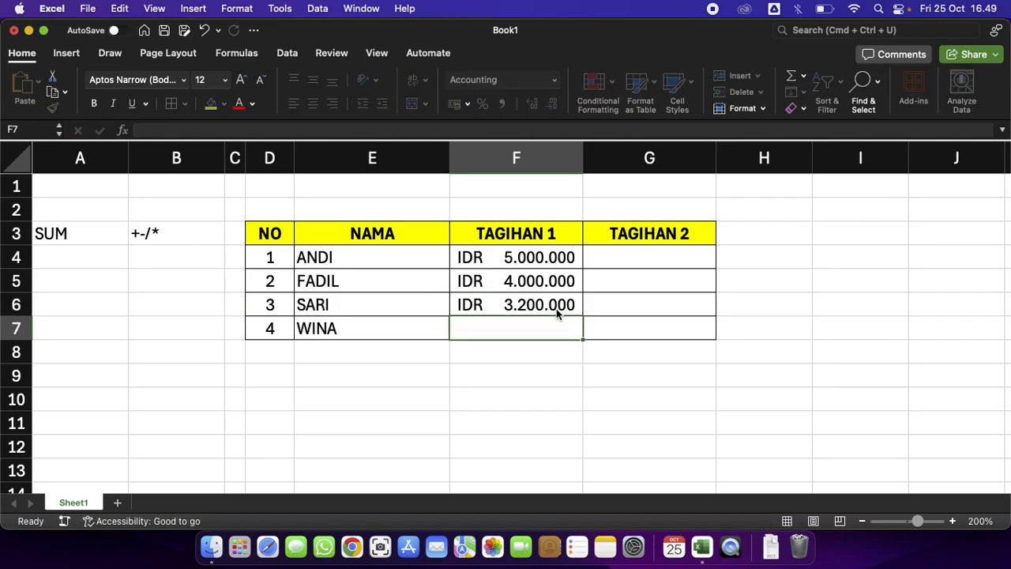
pyautogui.write('1.000.00')
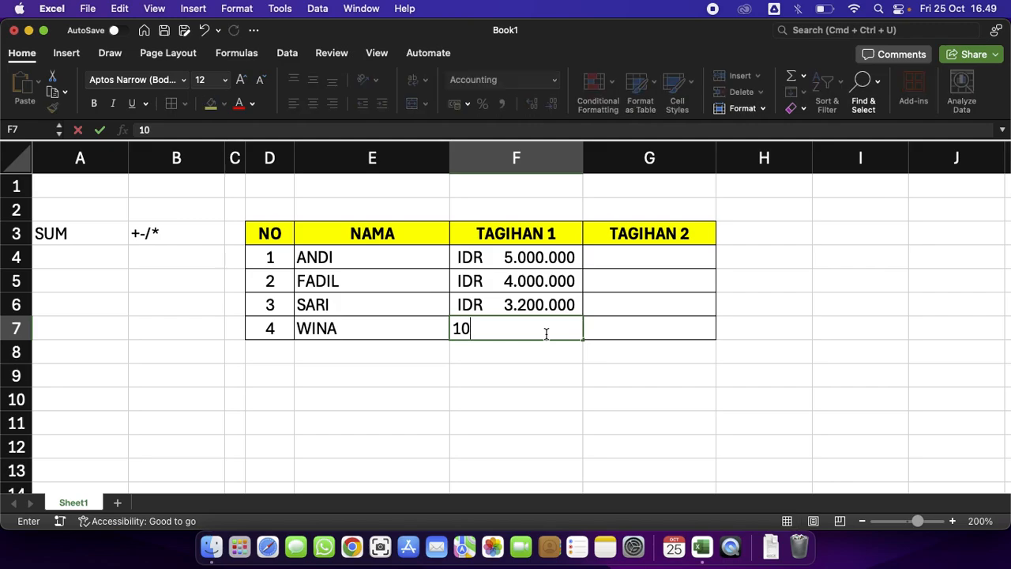
pyautogui.write('0000')
pyautogui.press('Return')
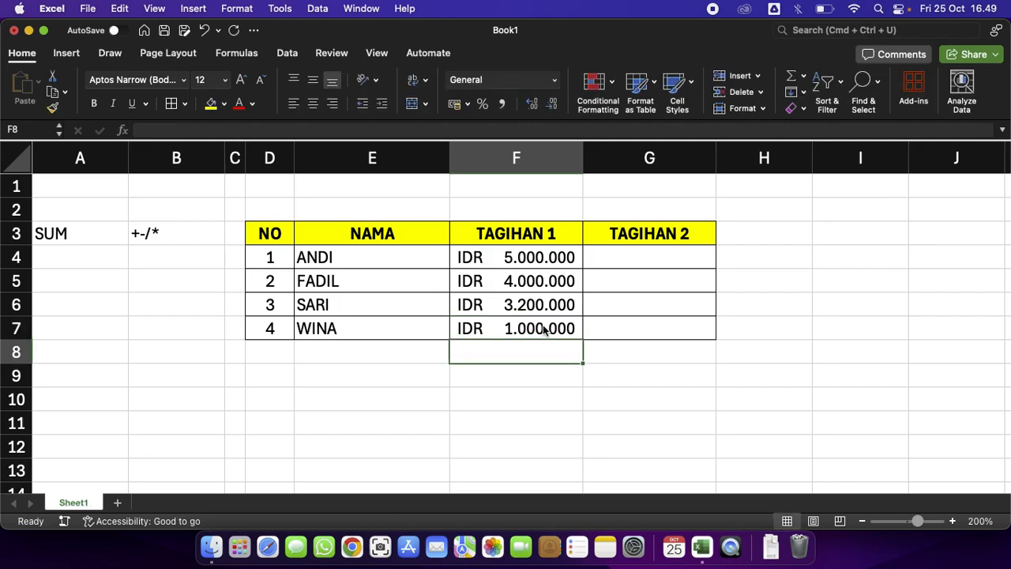
pyautogui.click(609, 266)
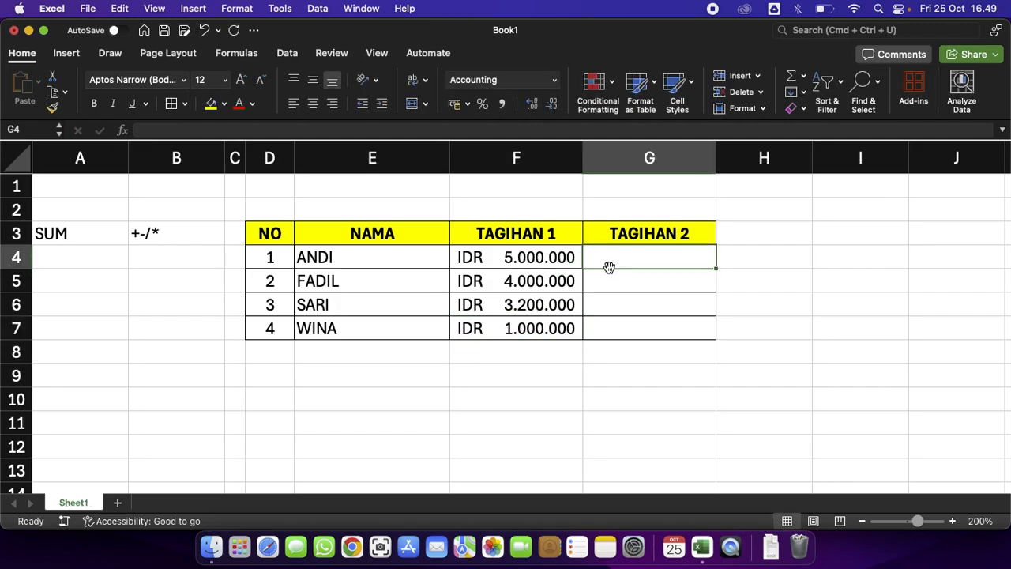
pyautogui.moveTo(553, 262); pyautogui.dragTo(539, 338)
pyautogui.press('super+c')
pyautogui.click(660, 266)
pyautogui.press('Escape')
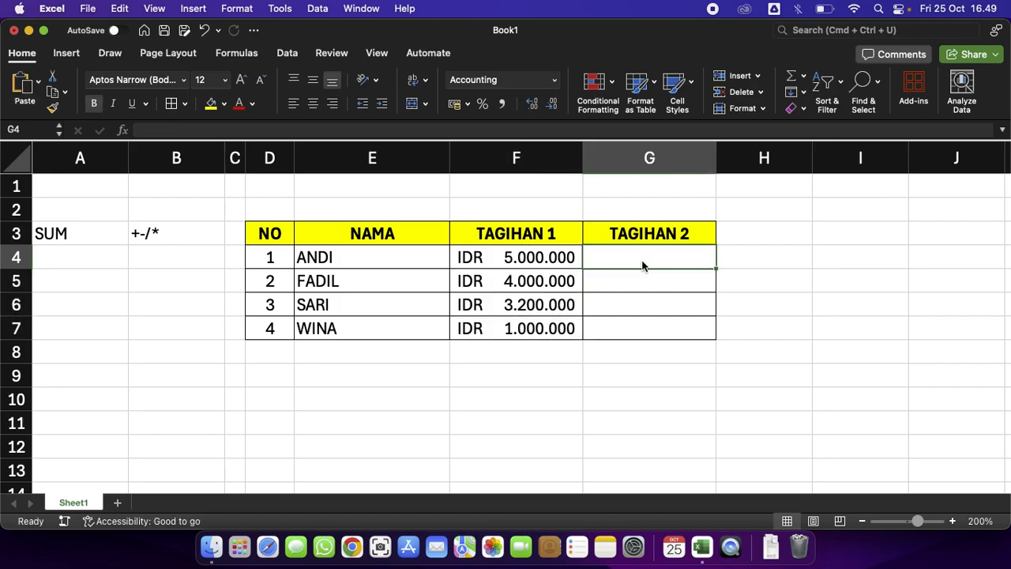
pyautogui.doubleClick(510, 256)
pyautogui.click(495, 352)
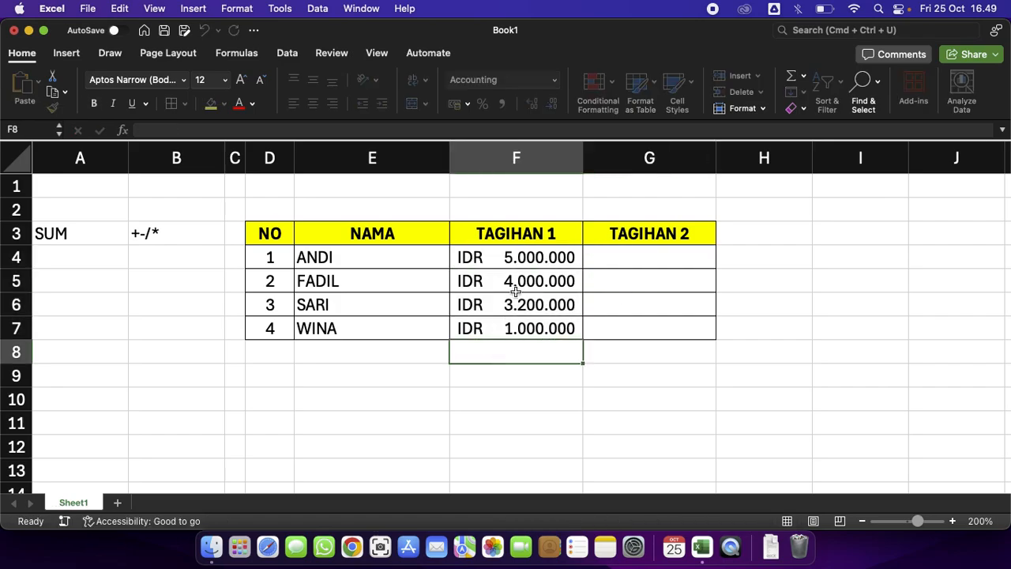
pyautogui.doubleClick(523, 256)
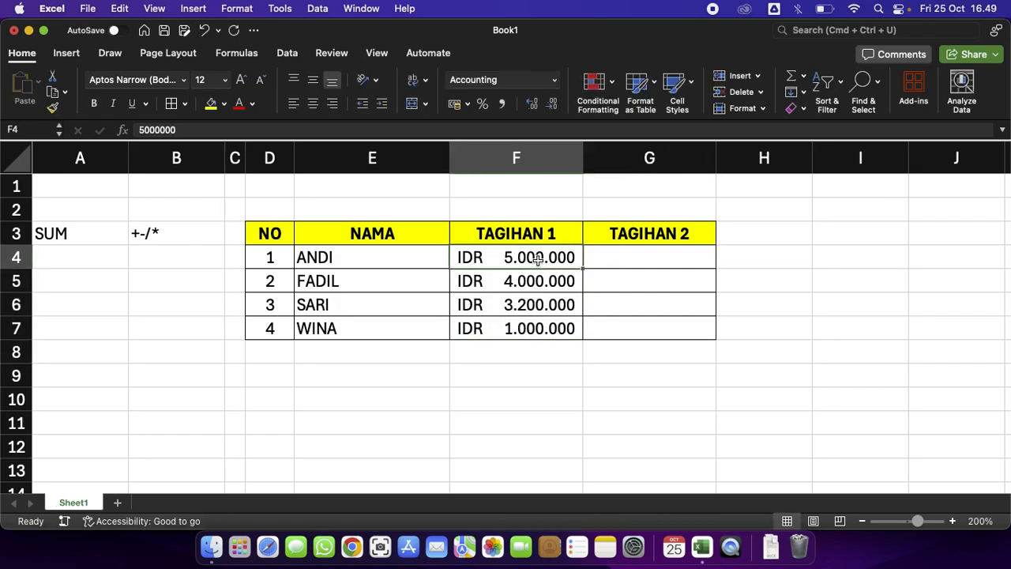
pyautogui.click(526, 330)
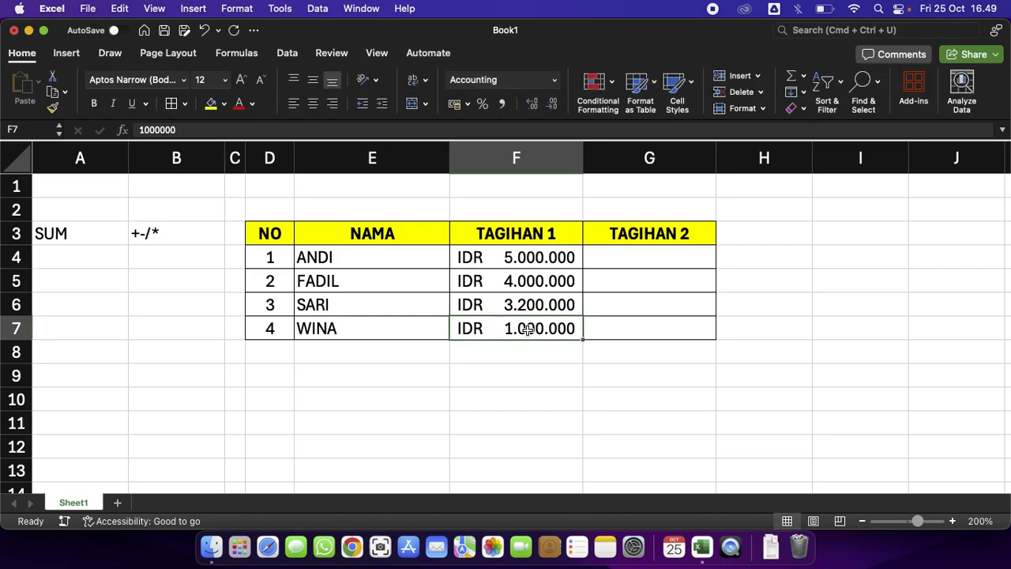
# Try copying the TAGIHAN 1 amounts in F4:F7.
pyautogui.hotkey('shift', 'Up')
pyautogui.hotkey('shift', 'Up')
pyautogui.hotkey('shift', 'Up')
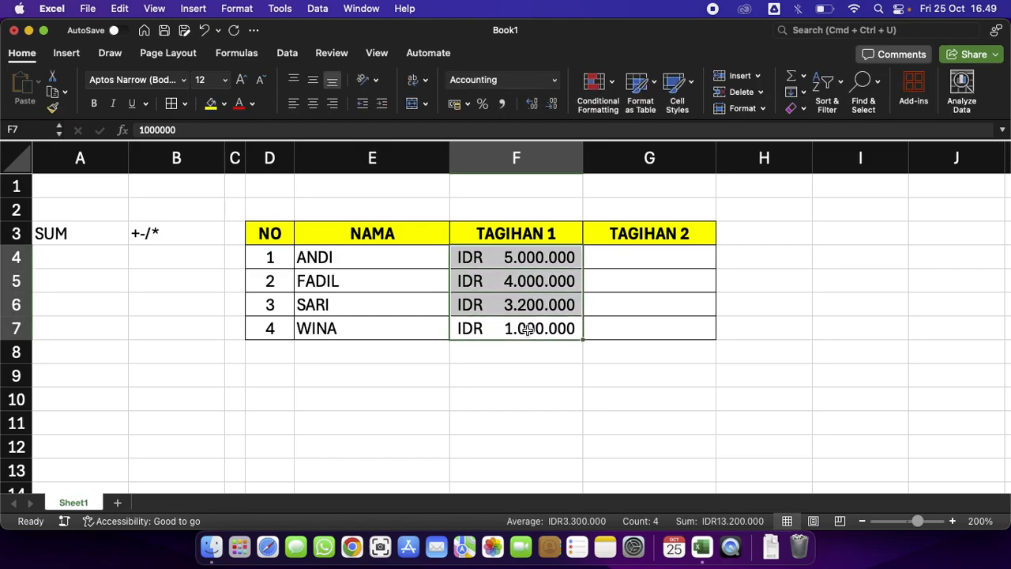
pyautogui.press('super+c')
pyautogui.press('Right')
pyautogui.press('Up')
pyautogui.press('Up')
pyautogui.press('Up')
pyautogui.press('Escape')
pyautogui.press('Left')
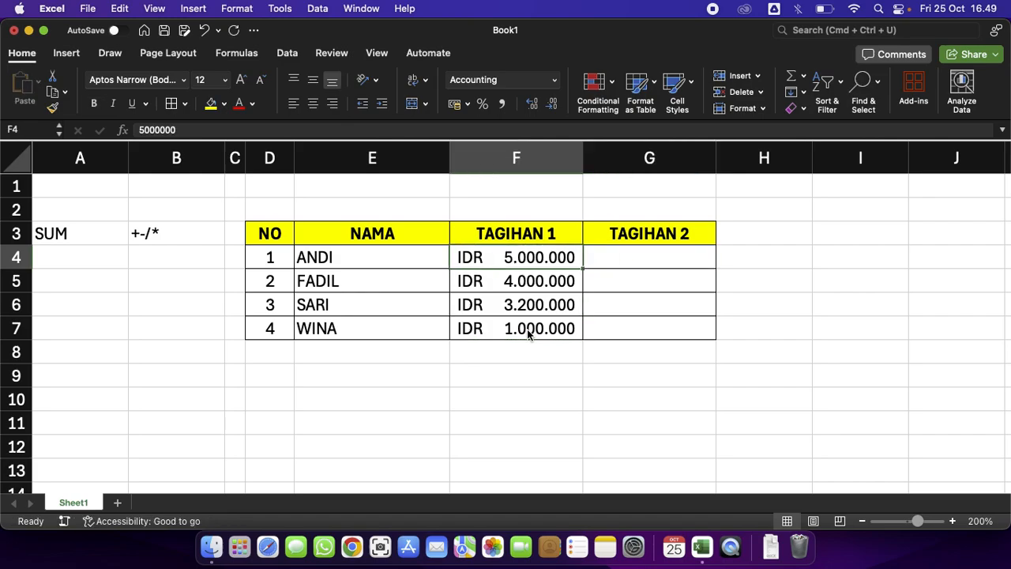
# Copy the TAGIHAN 1 amounts F4:F7 into the TAGIHAN 2 column G4:G7.
pyautogui.hotkey('shift', 'Down')
pyautogui.hotkey('shift', 'Down')
pyautogui.hotkey('shift', 'Down')
pyautogui.press('super+c')
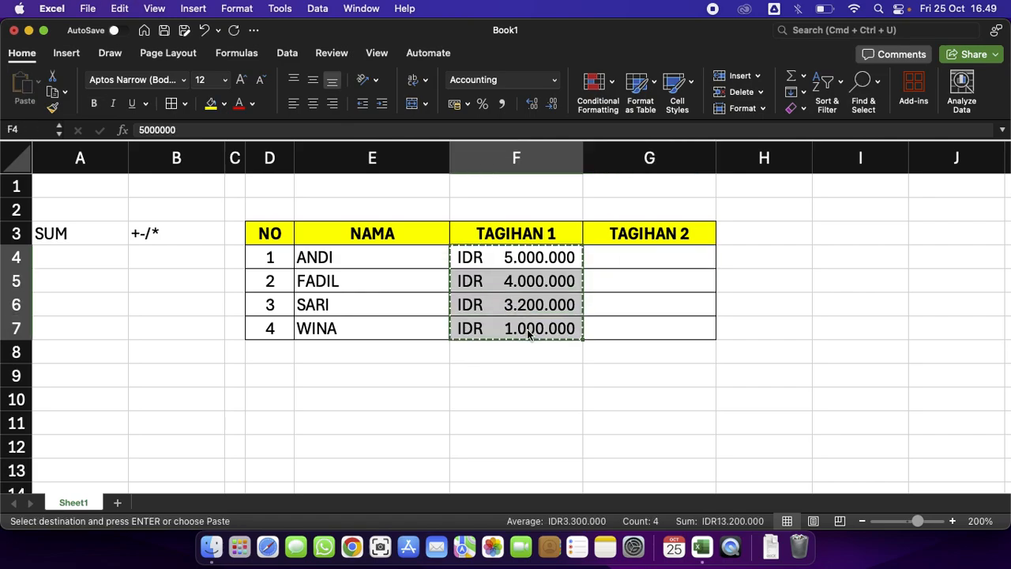
pyautogui.press('Right')
pyautogui.press('super+v')
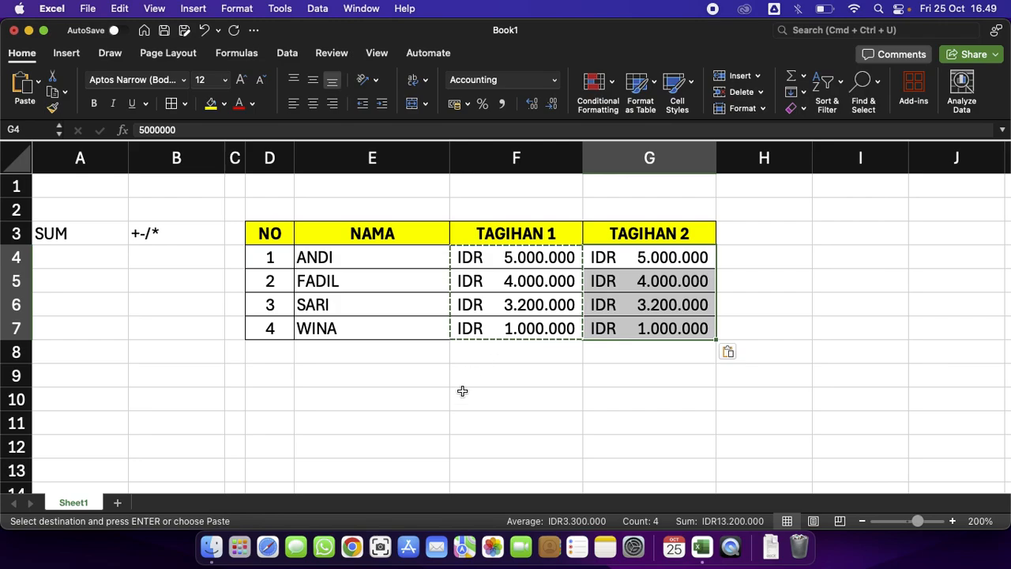
# Merge and centre cells D8:E8, closing the Adobe licence alert.
pyautogui.click(262, 355)
pyautogui.moveTo(262, 354); pyautogui.dragTo(332, 354)
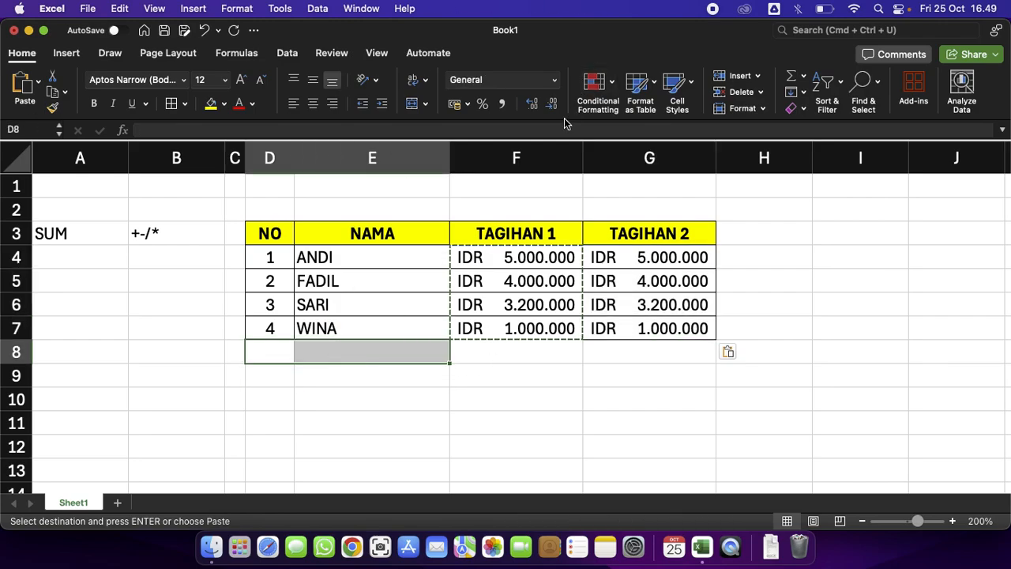
pyautogui.click(412, 104)
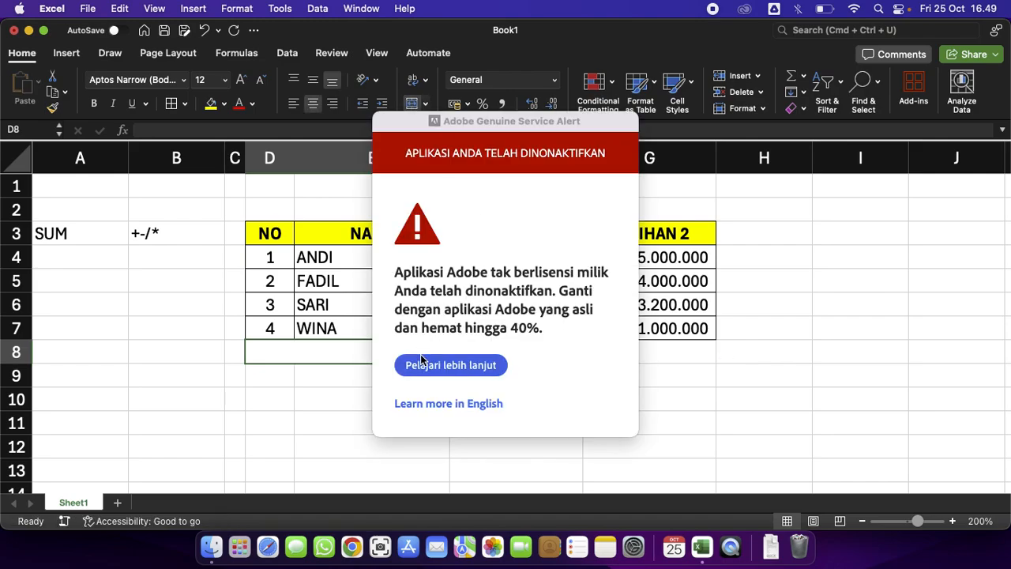
pyautogui.click(449, 365)
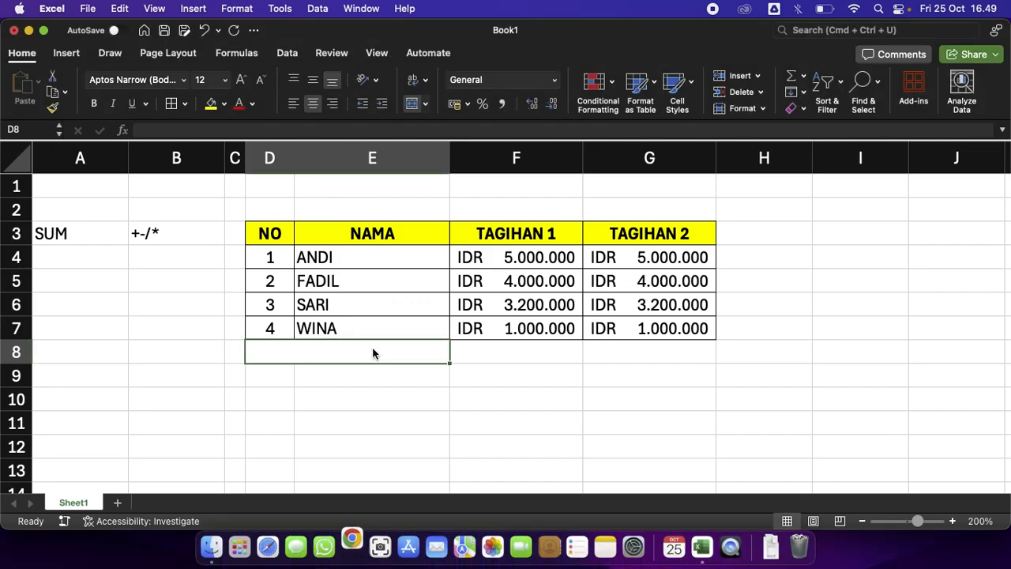
# Enter a bold JUMLAH label in the merged D8 cell and add borders to row D8:G8.
pyautogui.press('super+b')
pyautogui.write('JUMLAH')
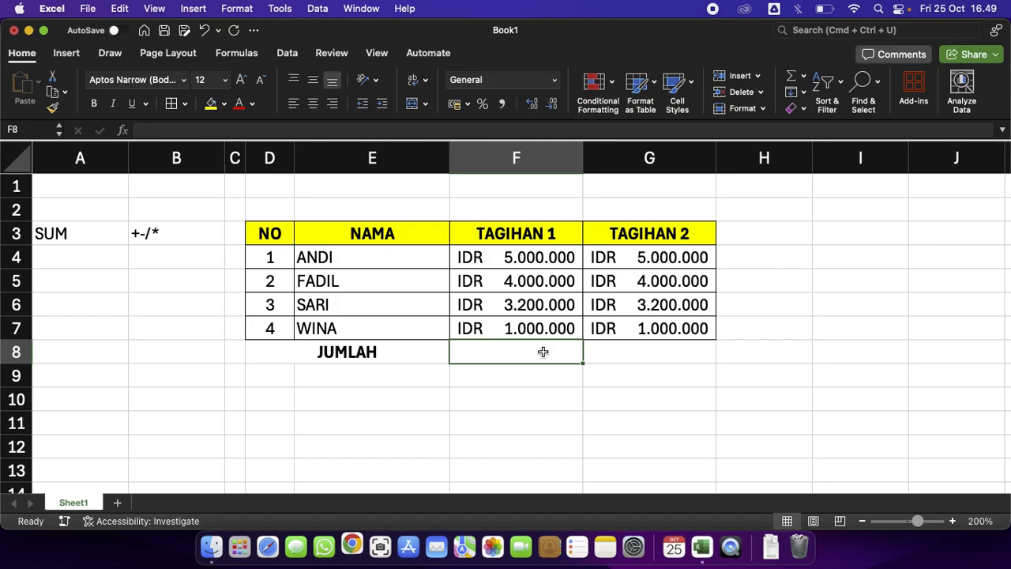
pyautogui.moveTo(371, 355); pyautogui.dragTo(617, 348)
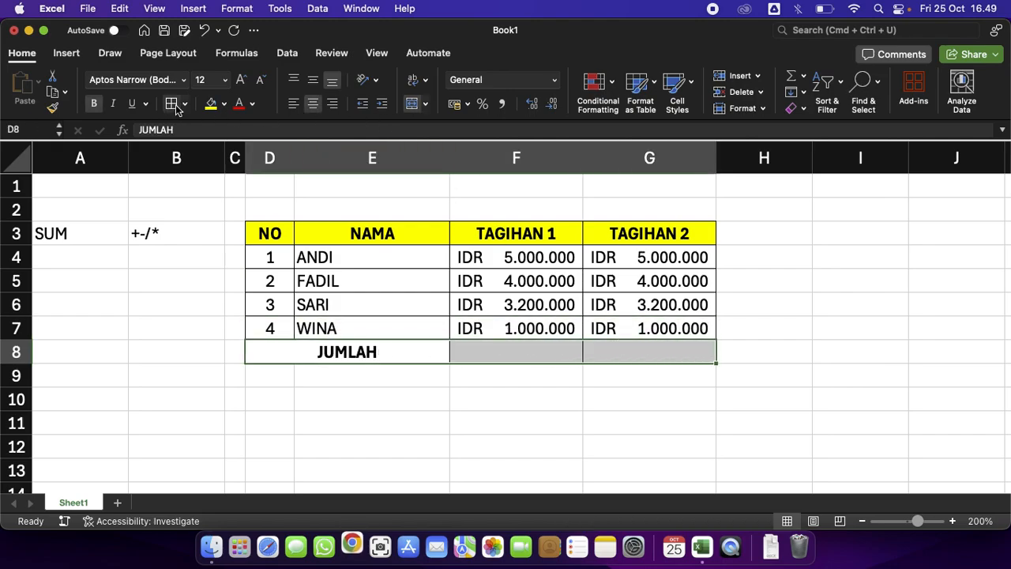
pyautogui.click(463, 313)
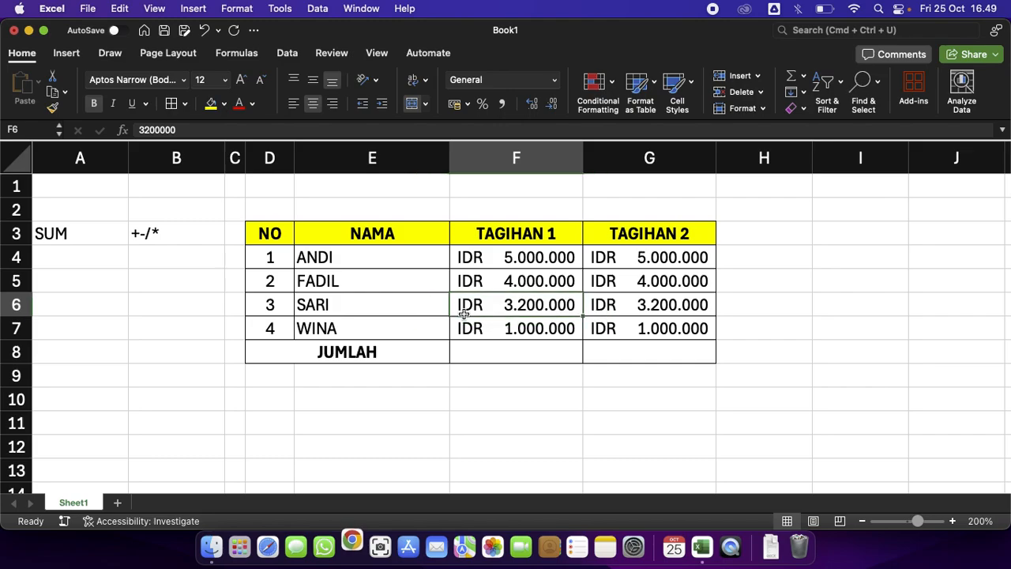
pyautogui.click(528, 354)
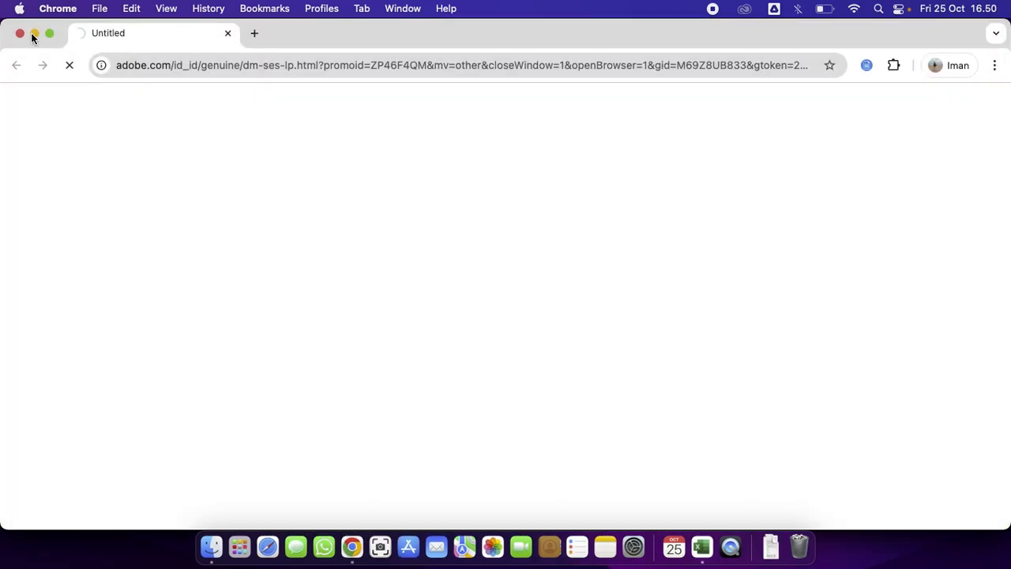
pyautogui.click(22, 32)
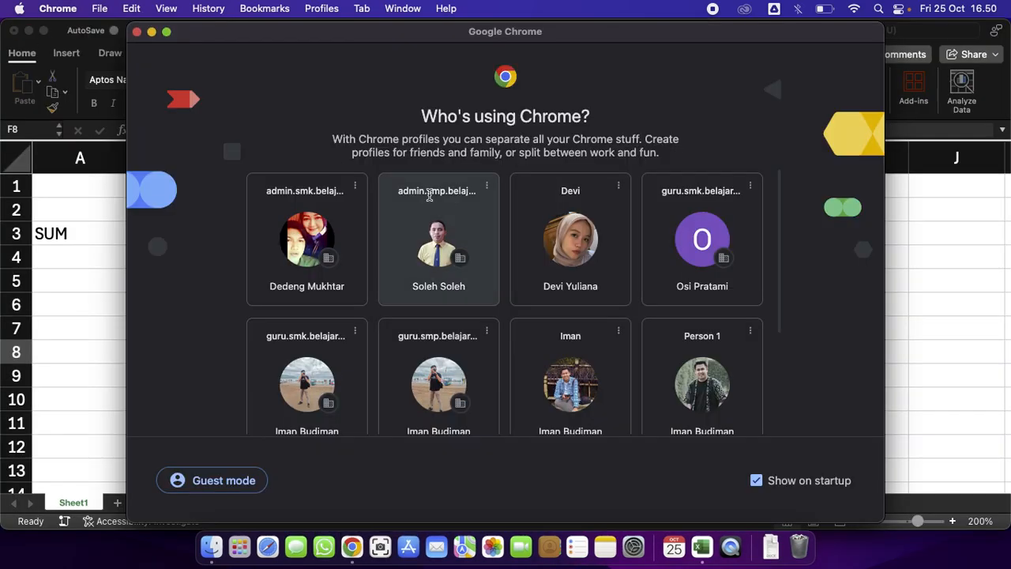
pyautogui.click(136, 32)
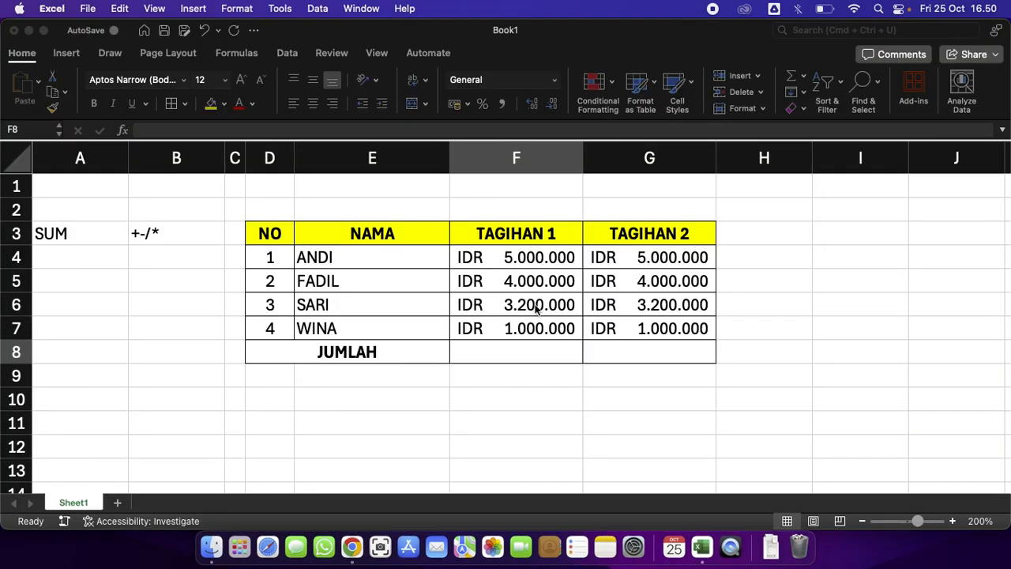
# Enter the formula =SUM(F4:F7) in F8 to total TAGIHAN 1.
pyautogui.click(579, 383)
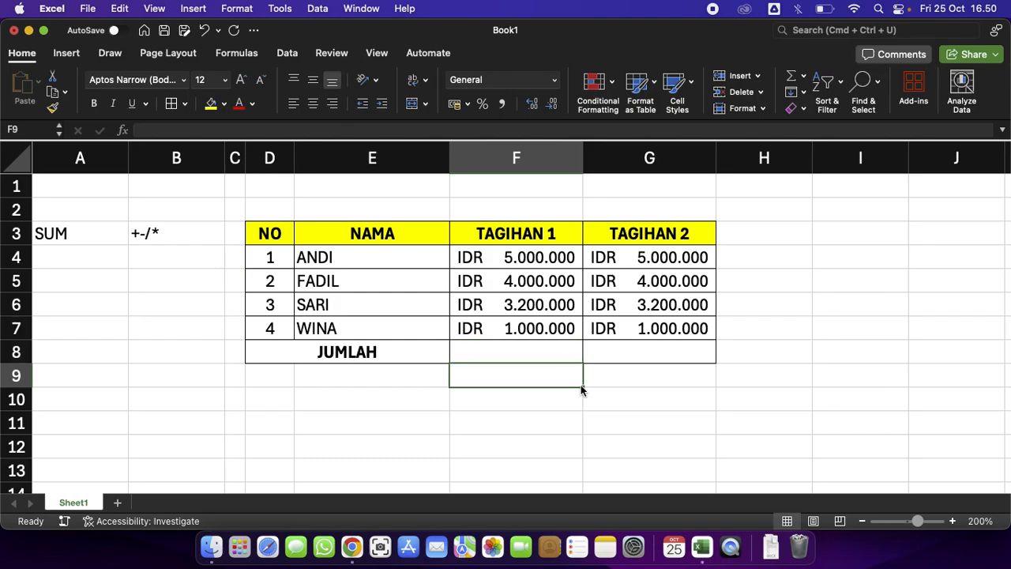
pyautogui.click(566, 357)
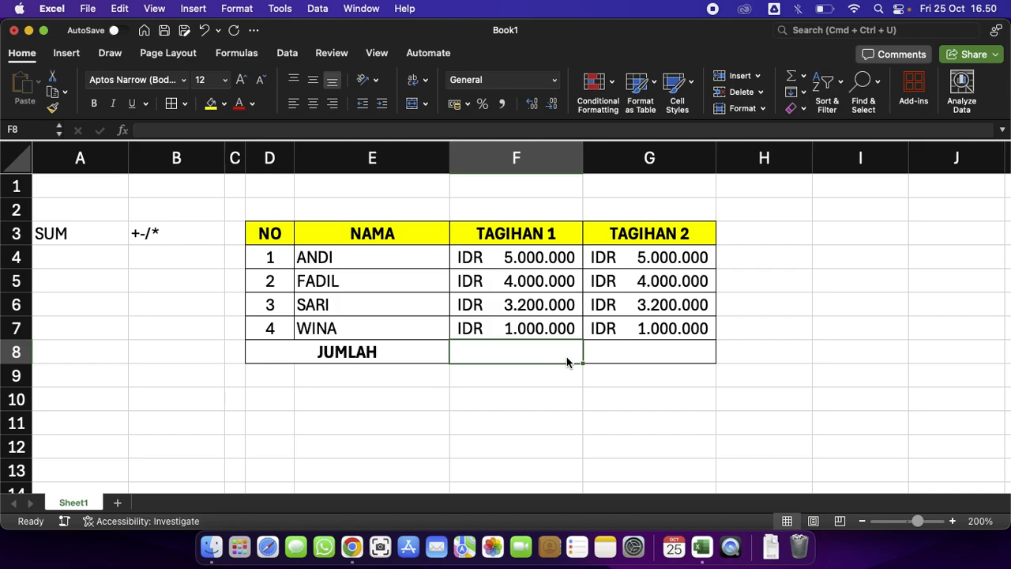
pyautogui.write('=')
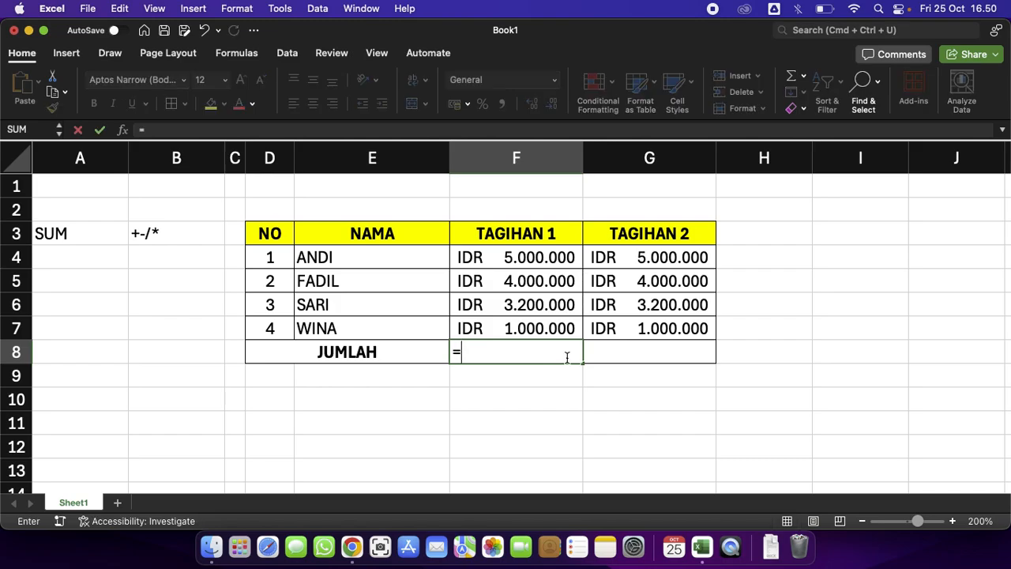
pyautogui.write('SUM(')
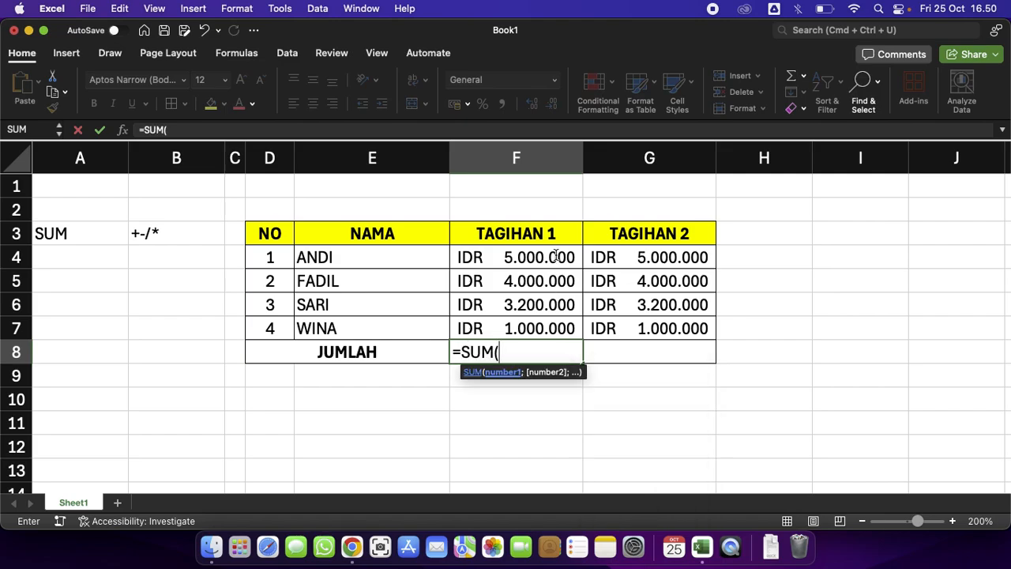
pyautogui.moveTo(555, 258); pyautogui.dragTo(537, 328)
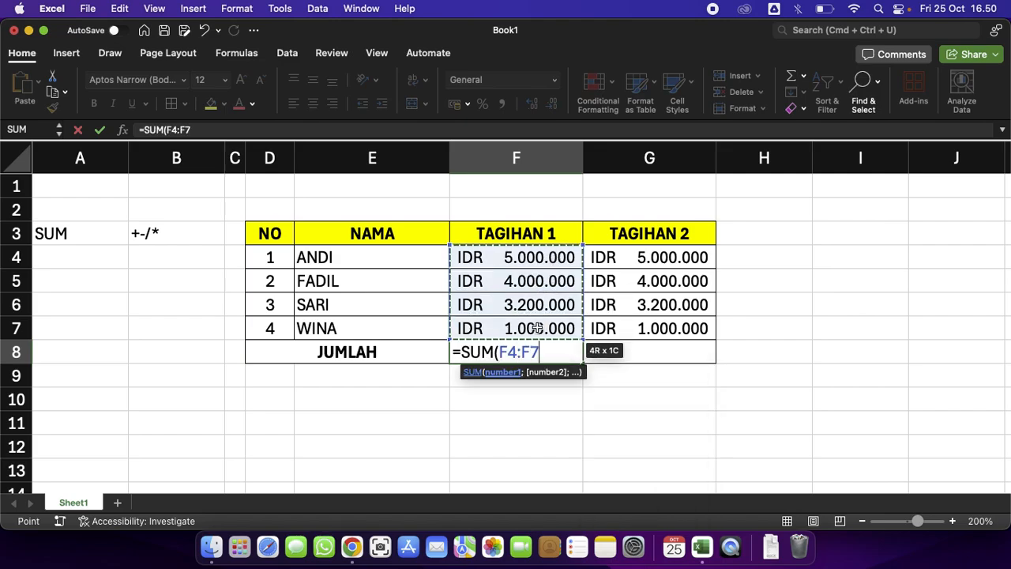
pyautogui.write(')')
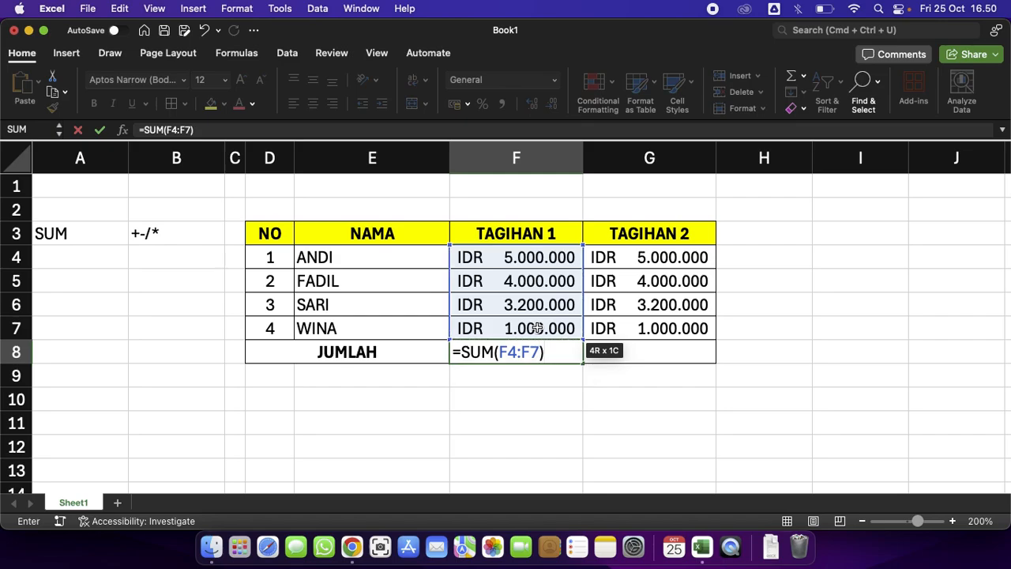
pyautogui.press('Return')
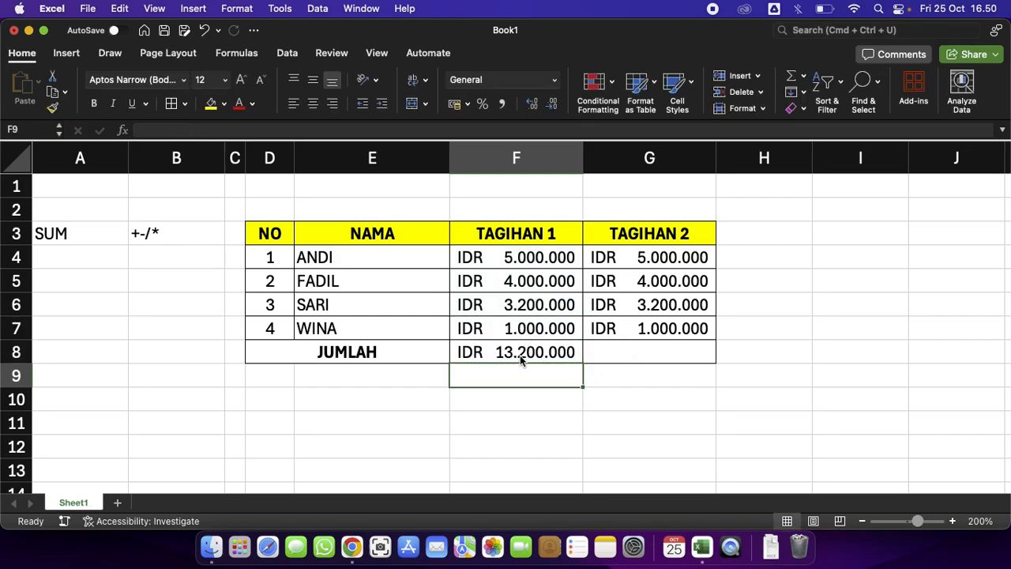
# Fill the F8 total formula across into G8 for TAGIHAN 2.
pyautogui.click(520, 354)
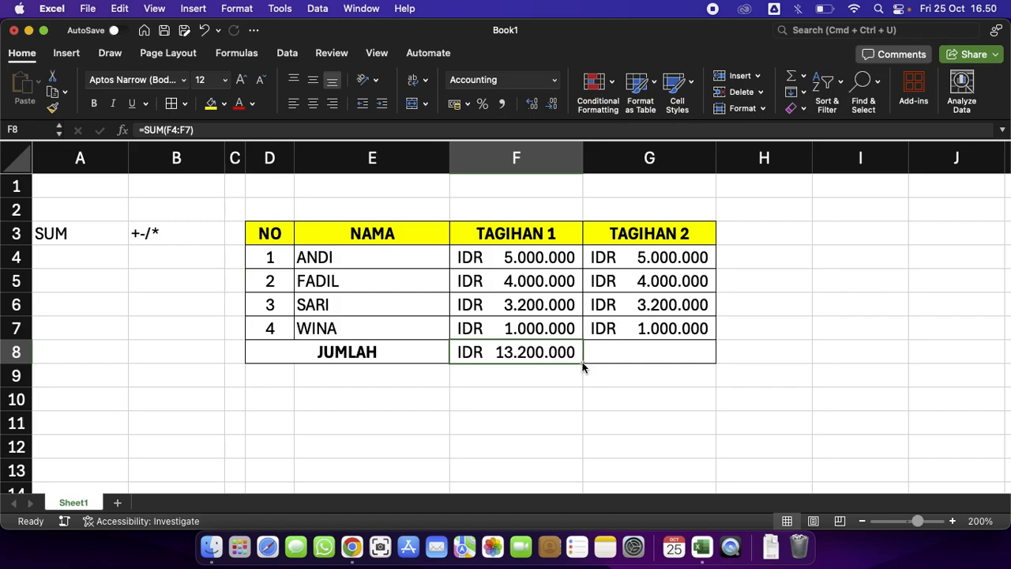
pyautogui.click(644, 399)
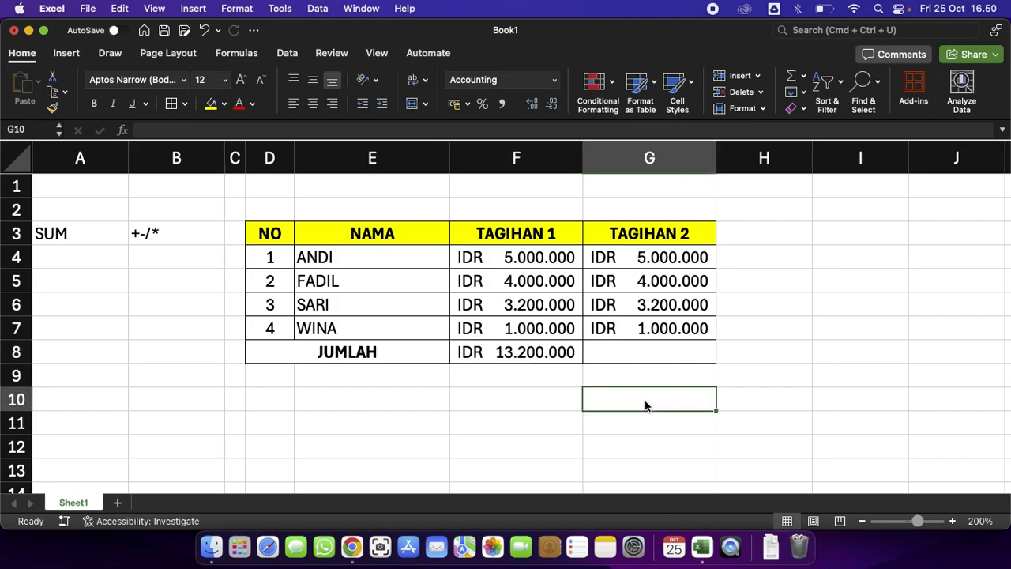
pyautogui.click(556, 356)
pyautogui.moveTo(583, 362); pyautogui.dragTo(710, 350)
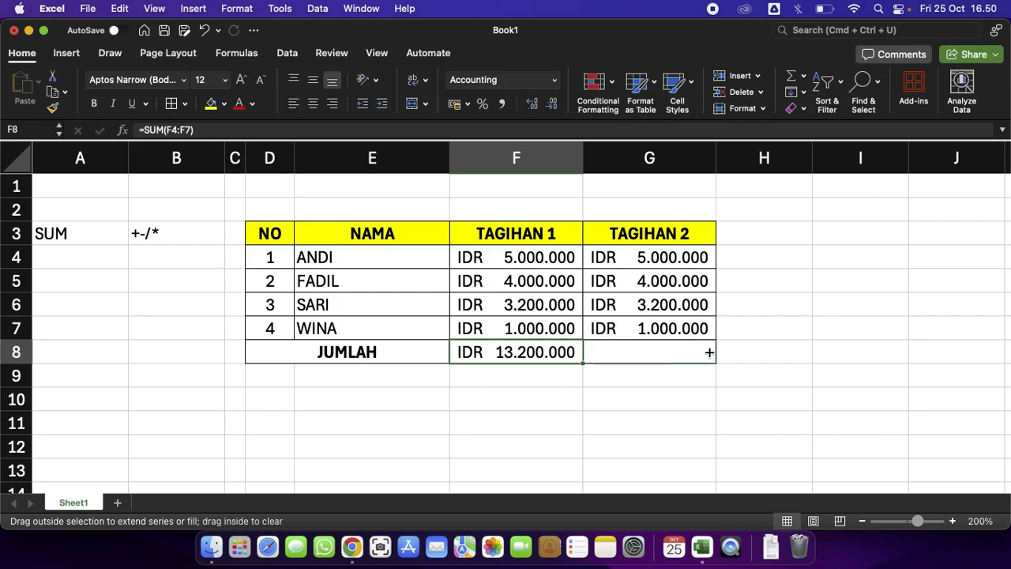
pyautogui.moveTo(709, 353); pyautogui.dragTo(707, 353)
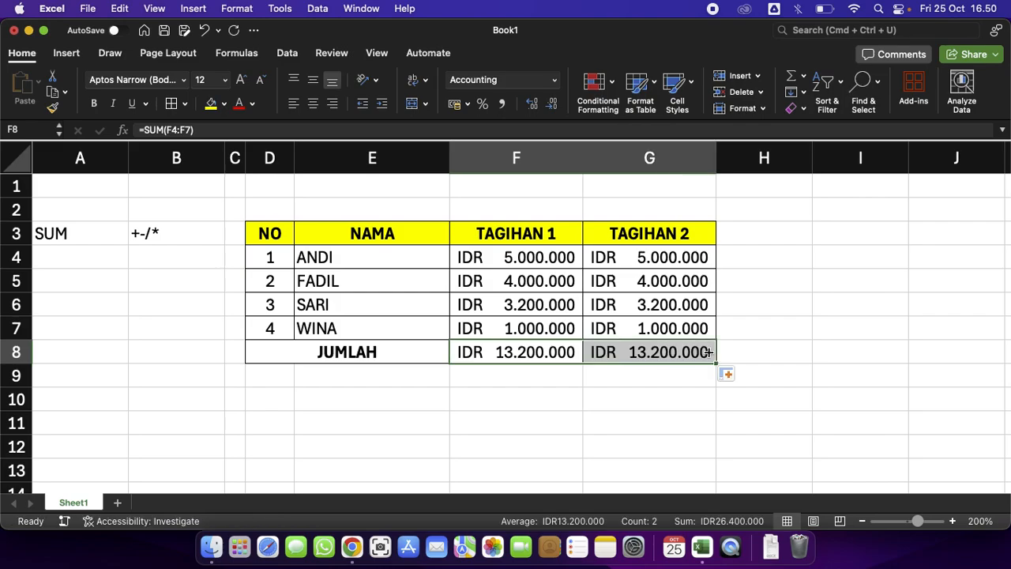
pyautogui.click(708, 352)
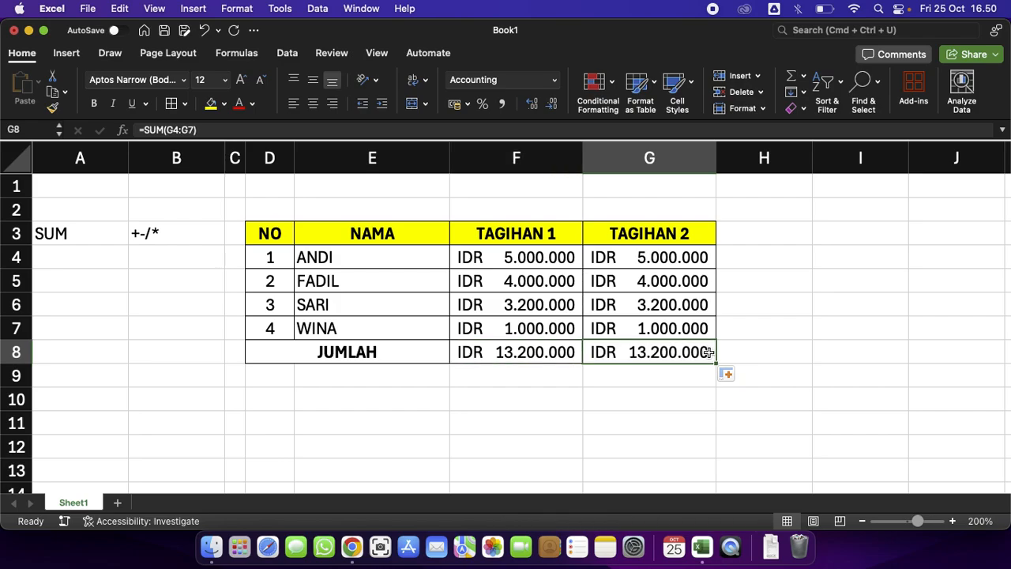
# Change WINA's TAGIHAN 1 amount to 2.000.000.
pyautogui.click(559, 325)
pyautogui.write('2.000.0')
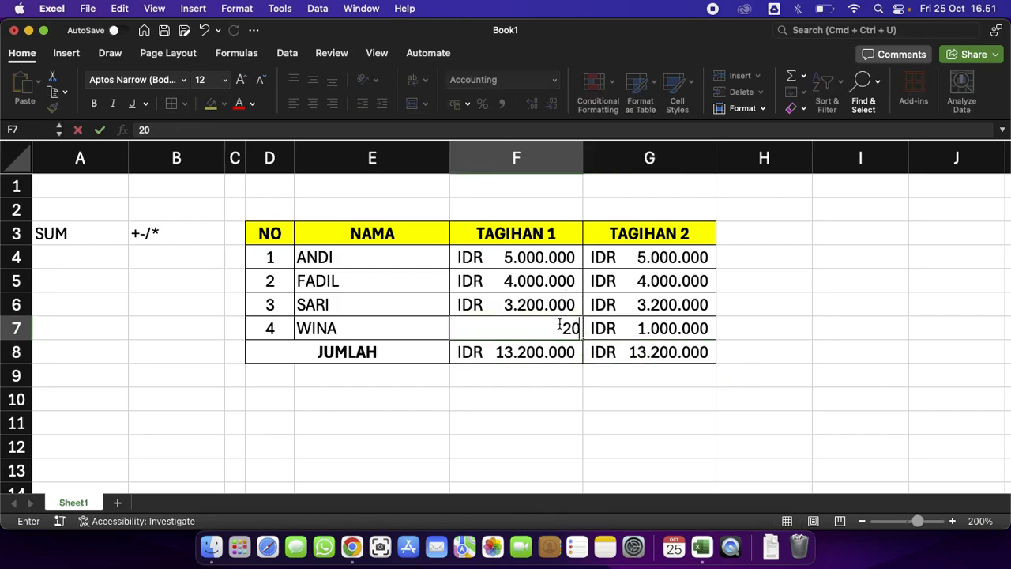
pyautogui.write('00000')
pyautogui.press('Return')
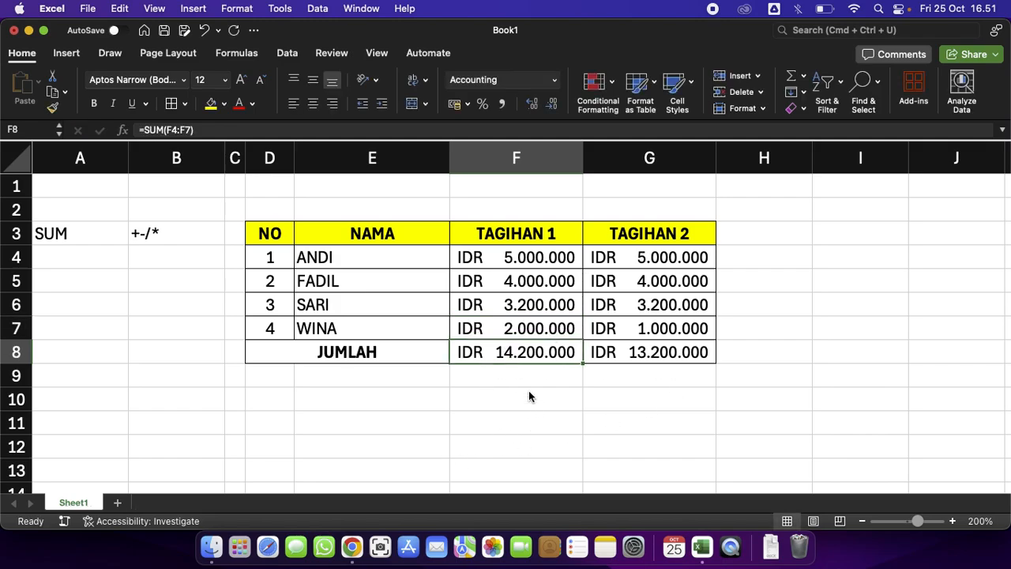
# Clear the totals in F8:G8.
pyautogui.moveTo(569, 345); pyautogui.dragTo(650, 347)
pyautogui.press('Delete')
pyautogui.click(665, 408)
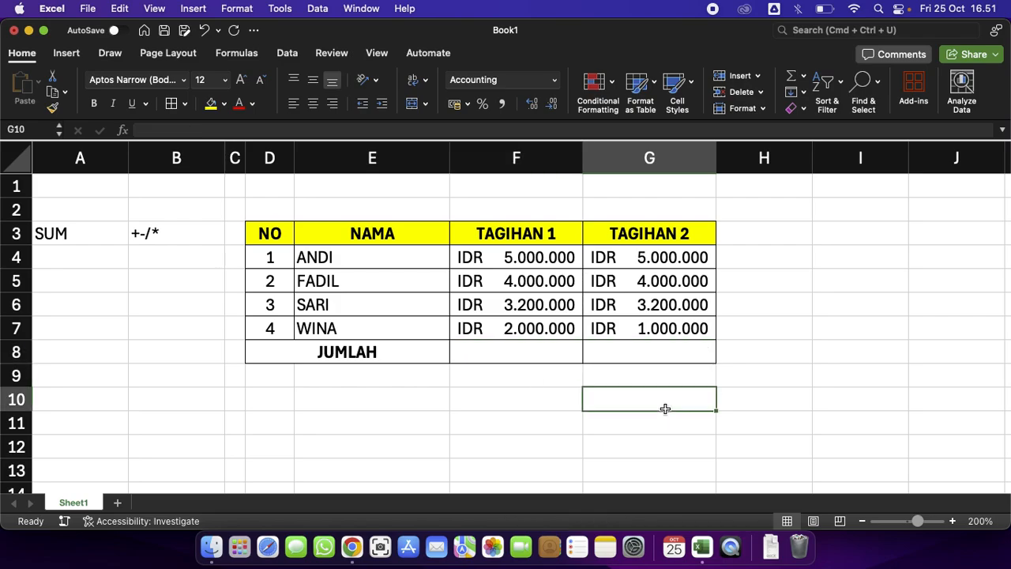
# Use AutoSum to total TAGIHAN 1 in F8 and TAGIHAN 2 in G8.
pyautogui.click(555, 352)
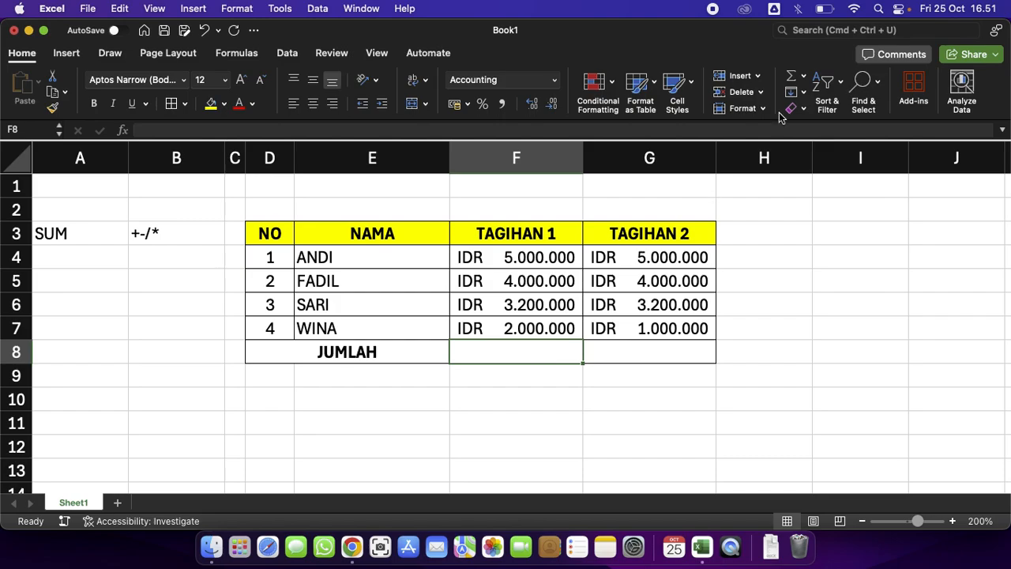
pyautogui.click(791, 77)
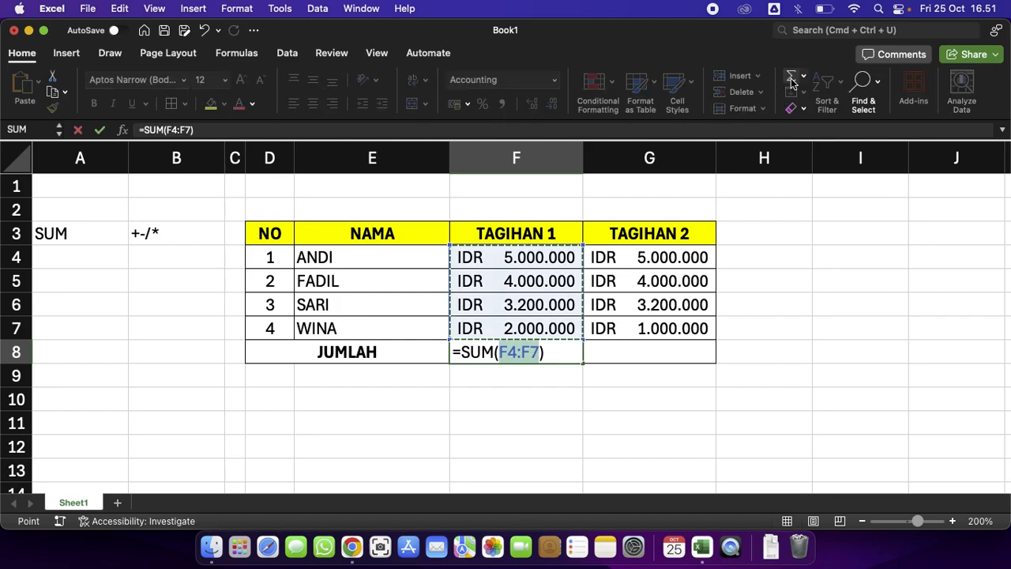
pyautogui.press('Return')
pyautogui.click(683, 349)
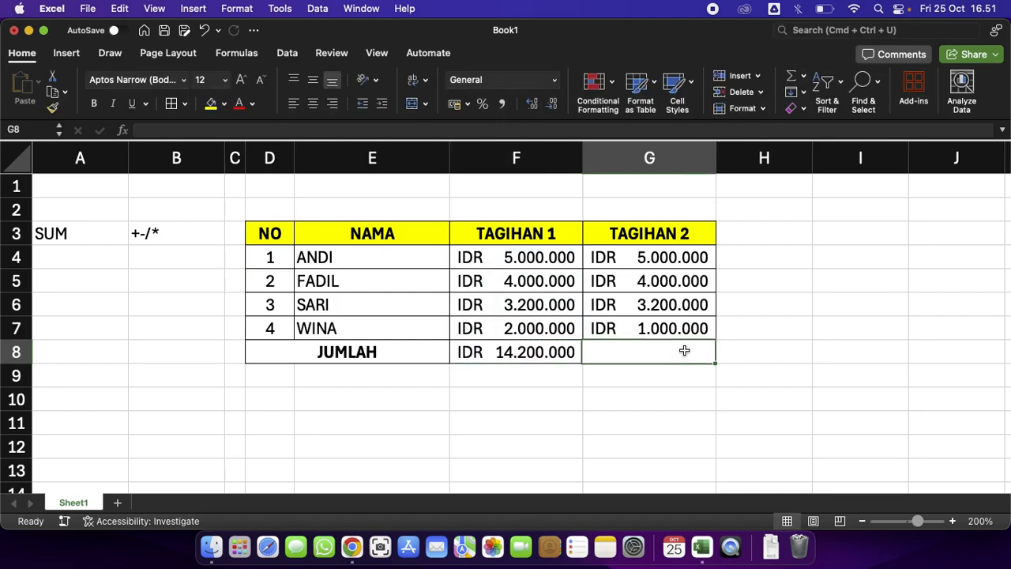
pyautogui.click(791, 77)
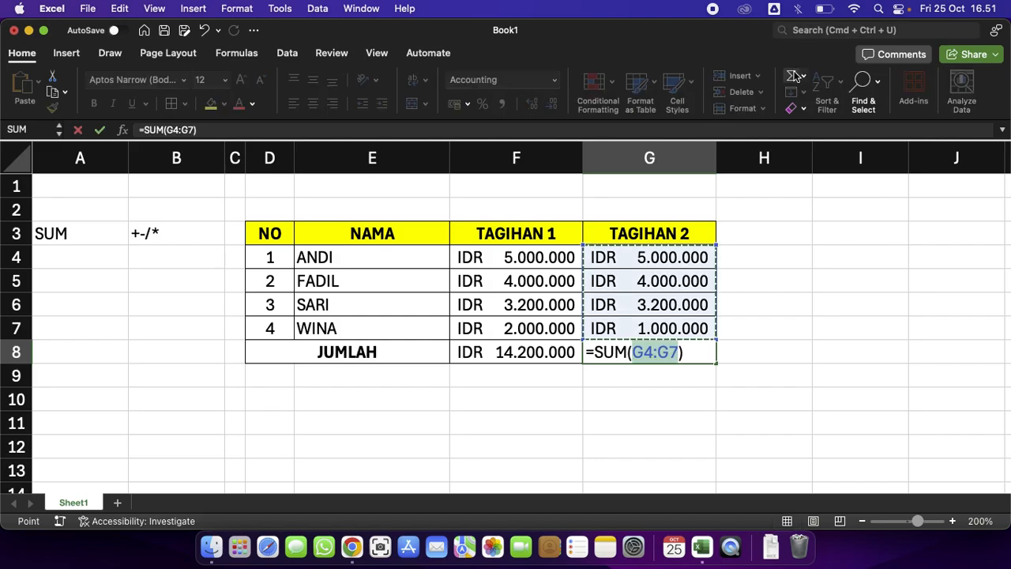
pyautogui.press('Return')
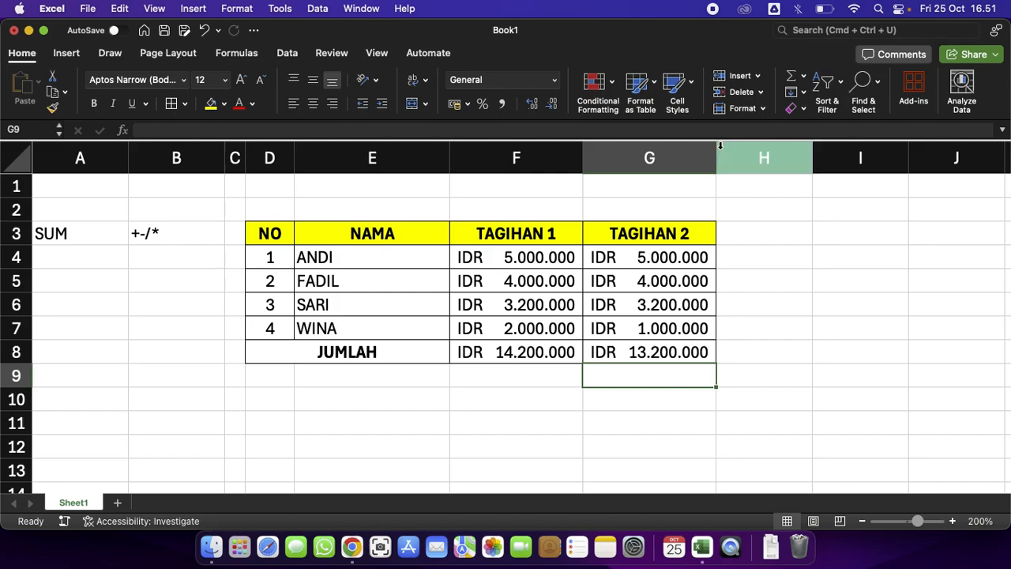
# Make the JUMLAH totals in F8:G8 bold.
pyautogui.click(676, 360)
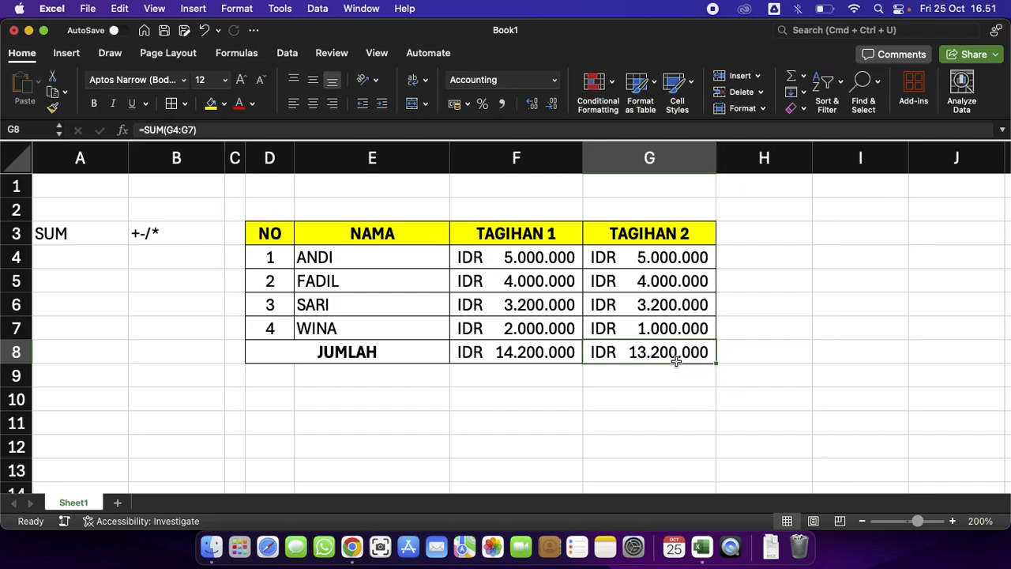
pyautogui.moveTo(605, 352); pyautogui.dragTo(543, 360)
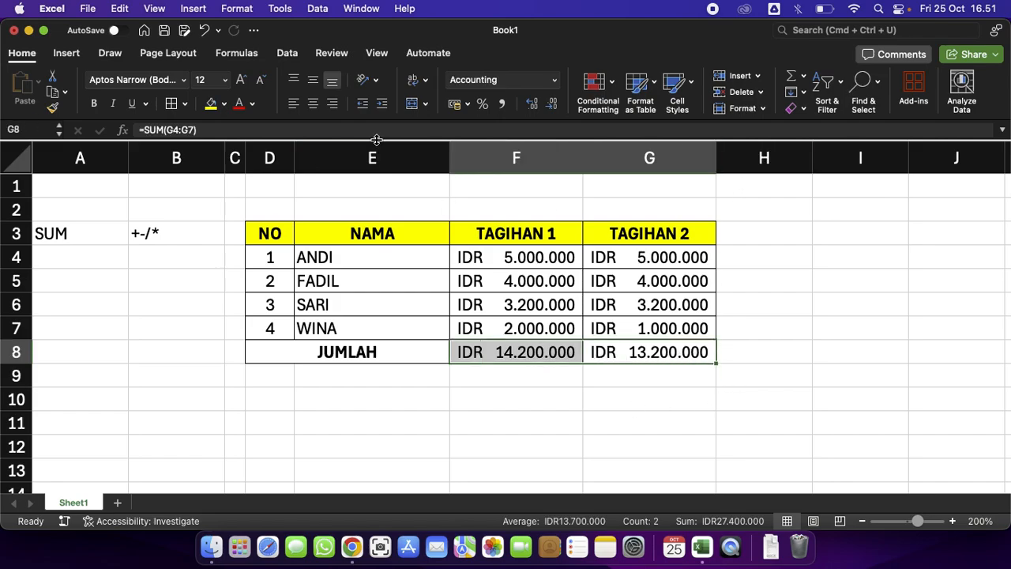
pyautogui.click(564, 386)
# Inspect the SUM formula in F8 and the TAGIHAN 1 amounts it adds up.
pyautogui.doubleClick(564, 352)
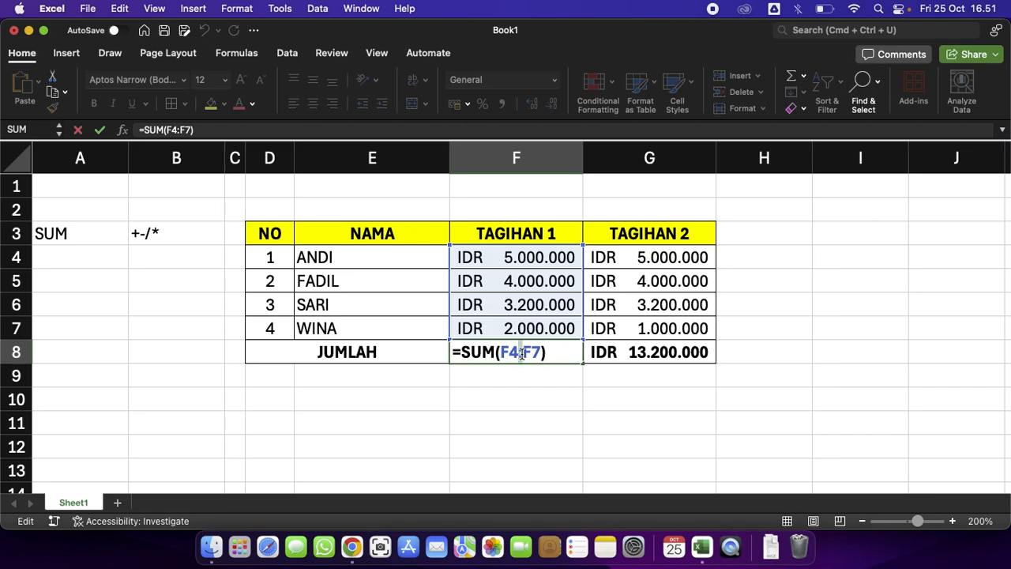
pyautogui.click(521, 353)
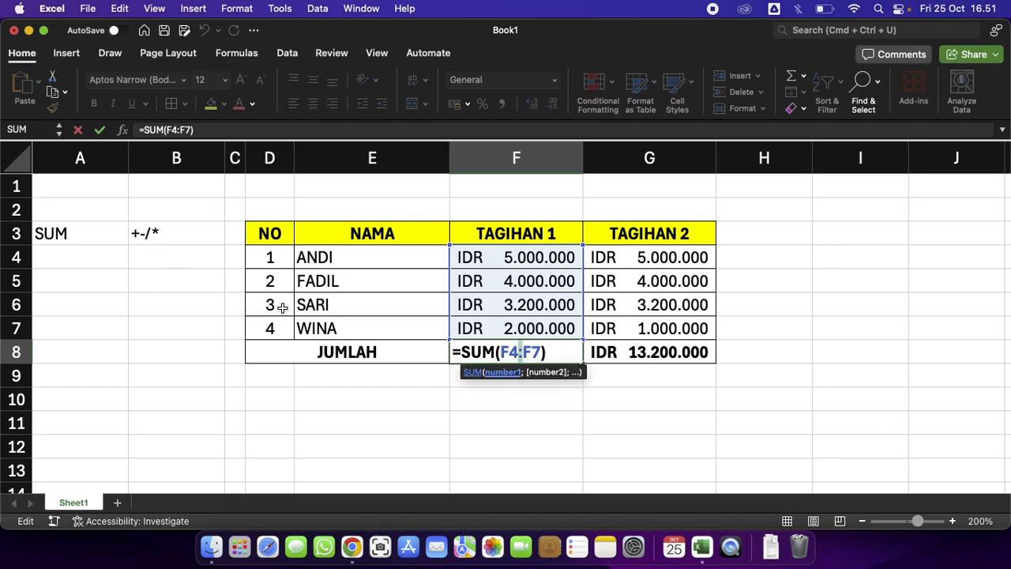
pyautogui.press('Return')
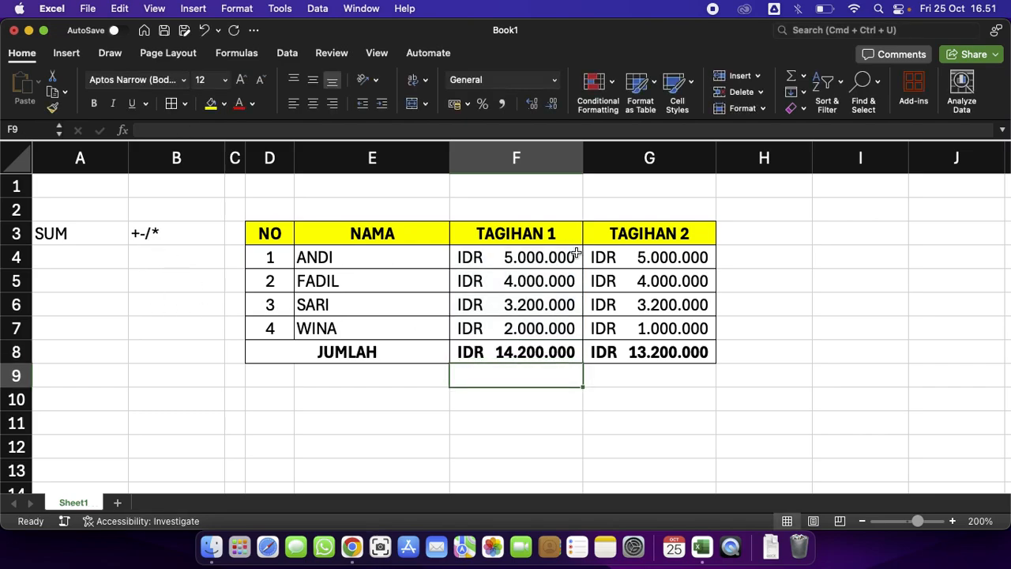
pyautogui.moveTo(576, 253); pyautogui.dragTo(576, 324)
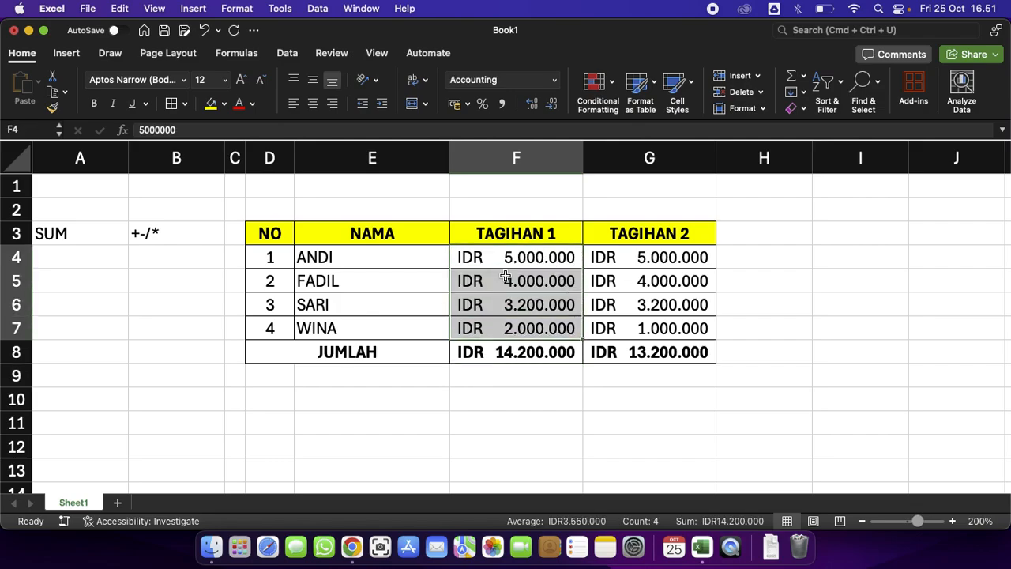
pyautogui.click(537, 349)
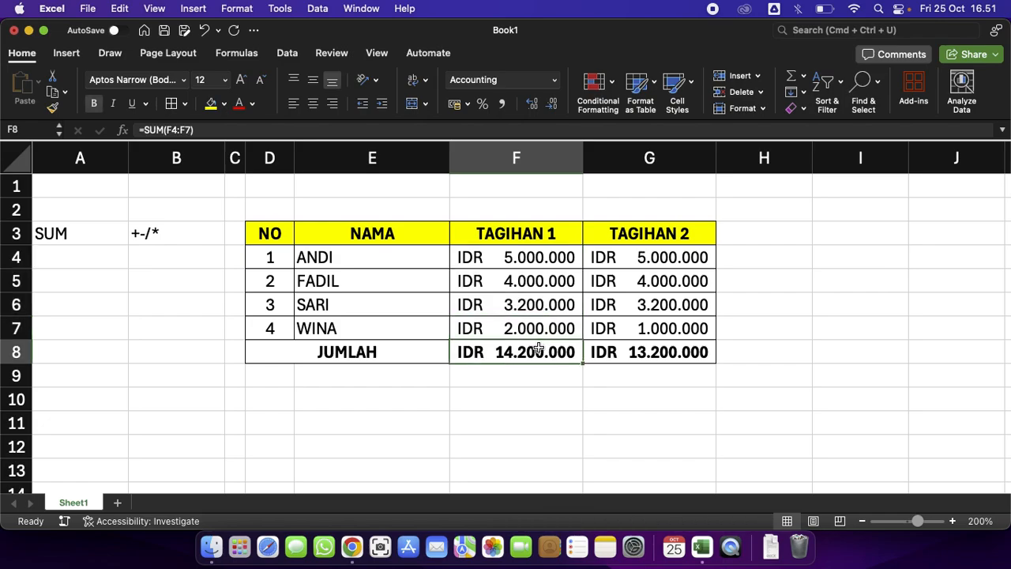
pyautogui.doubleClick(534, 350)
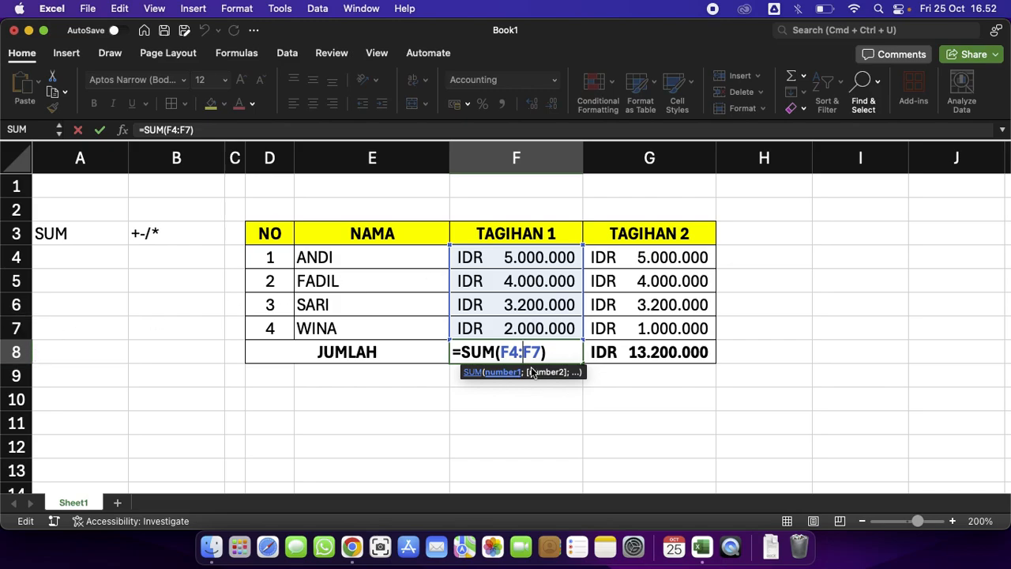
pyautogui.press('Return')
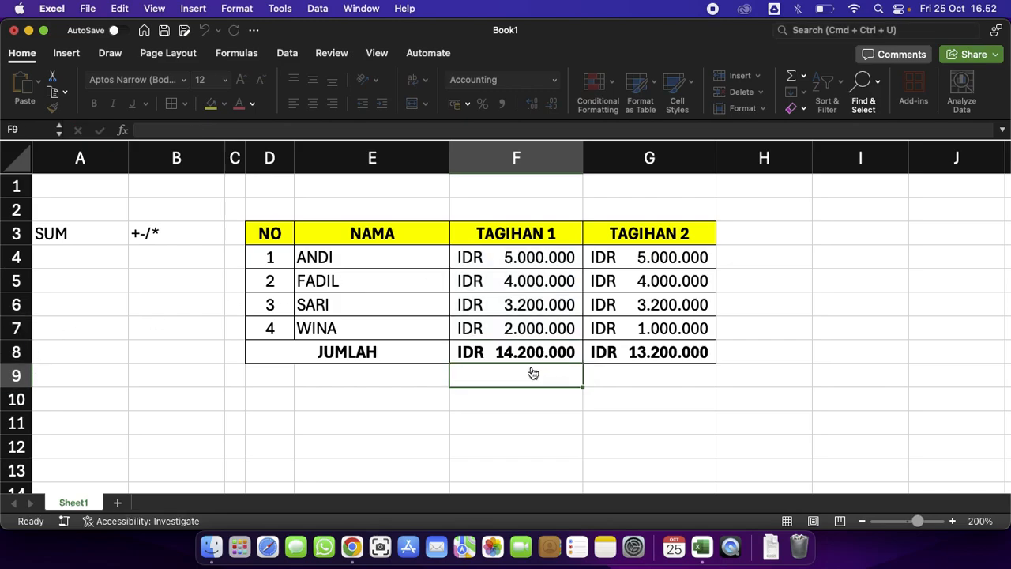
# Insert a blank column between TAGIHAN 1 and TAGIHAN 2.
pyautogui.click(534, 417)
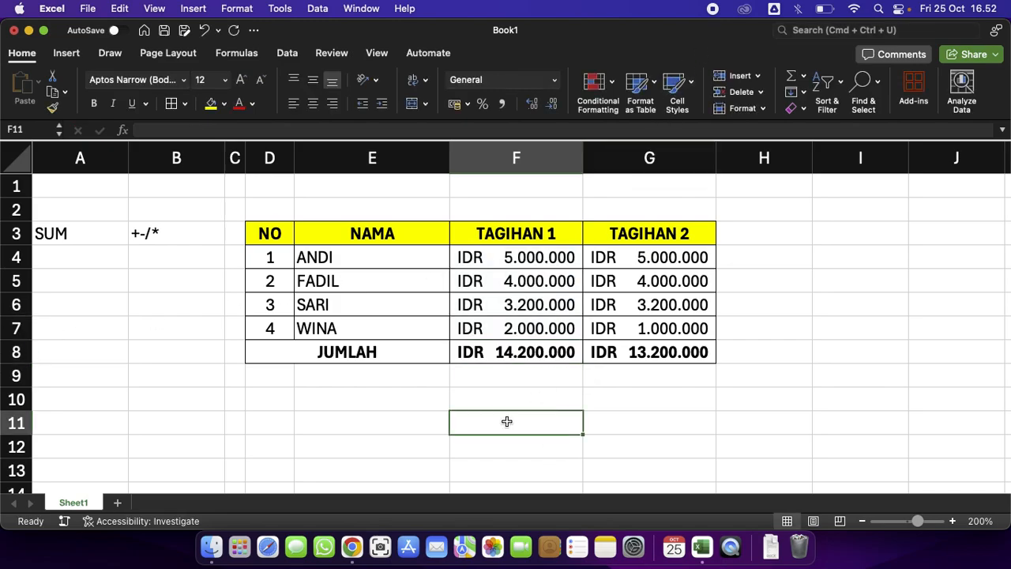
pyautogui.click(648, 158)
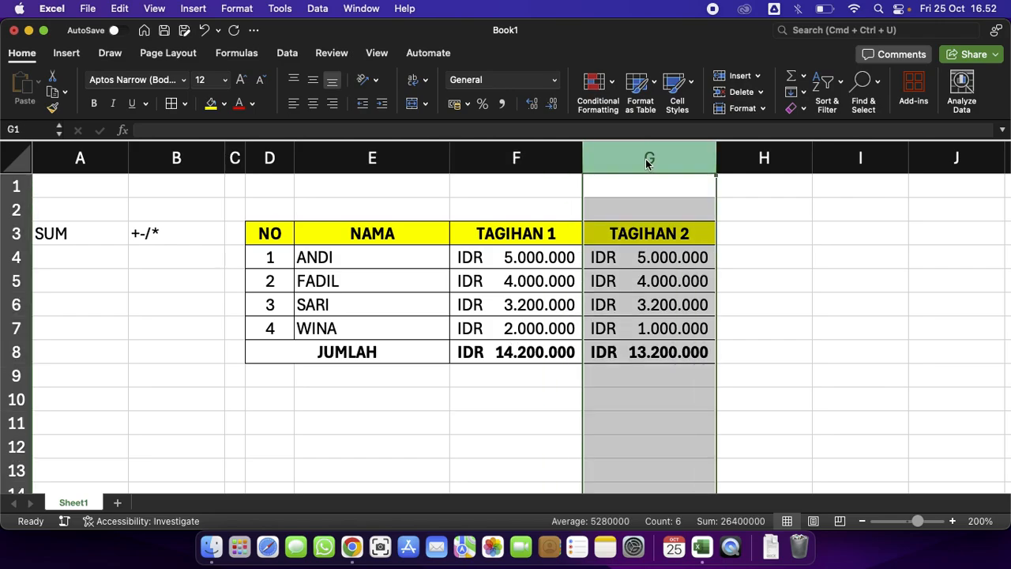
pyautogui.rightClick(648, 159)
pyautogui.click(693, 242)
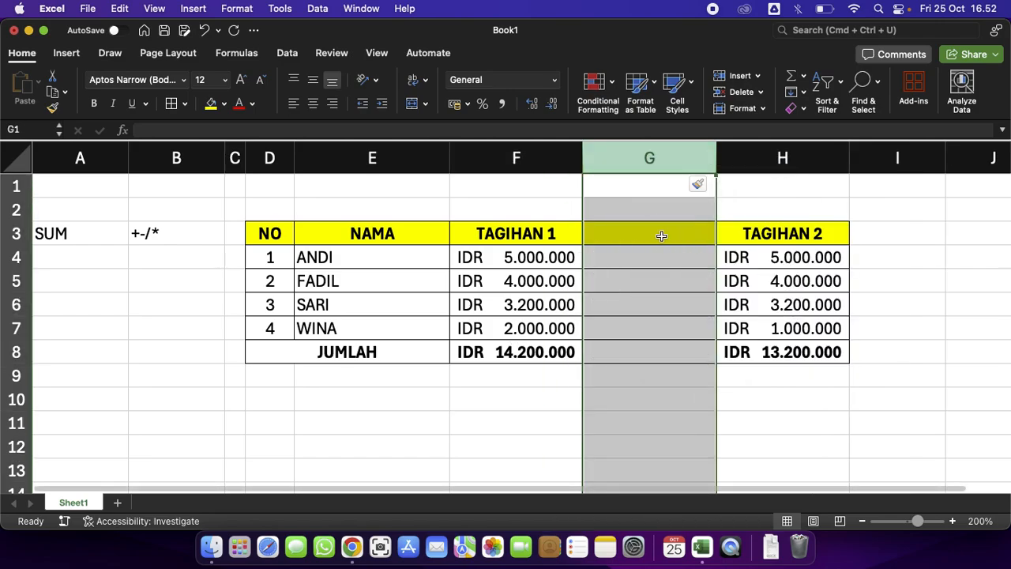
pyautogui.click(660, 232)
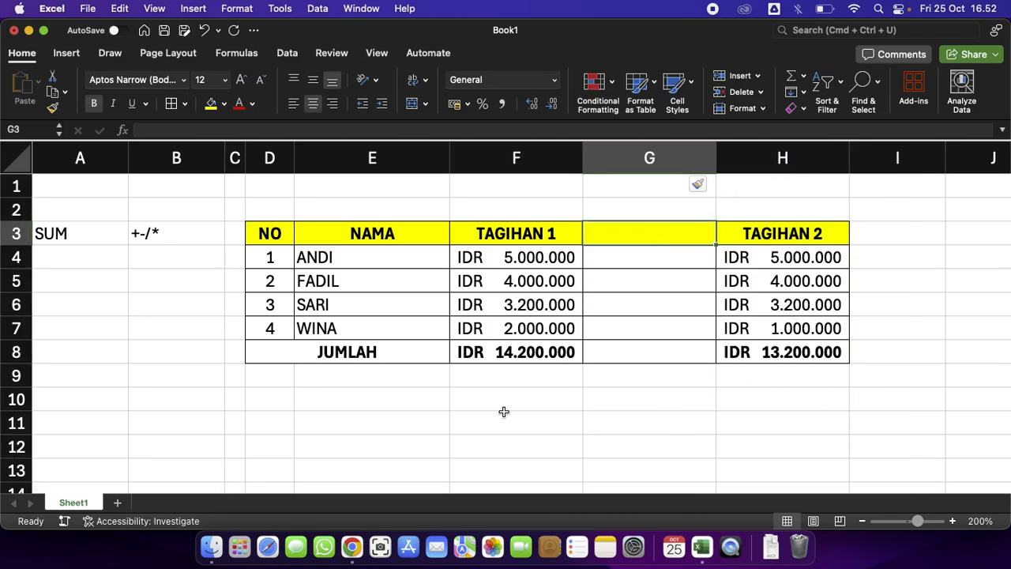
# Copy the JUMLAH label cell to D10 and change its text to JUMLAH TOTAL.
pyautogui.click(380, 349)
pyautogui.press('super+c')
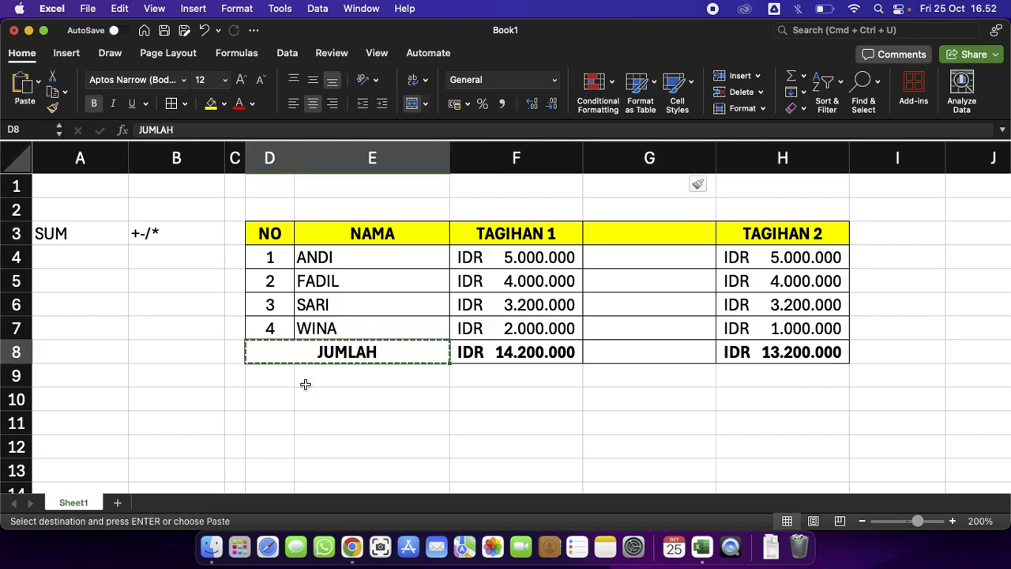
pyautogui.click(273, 406)
pyautogui.press('super+v')
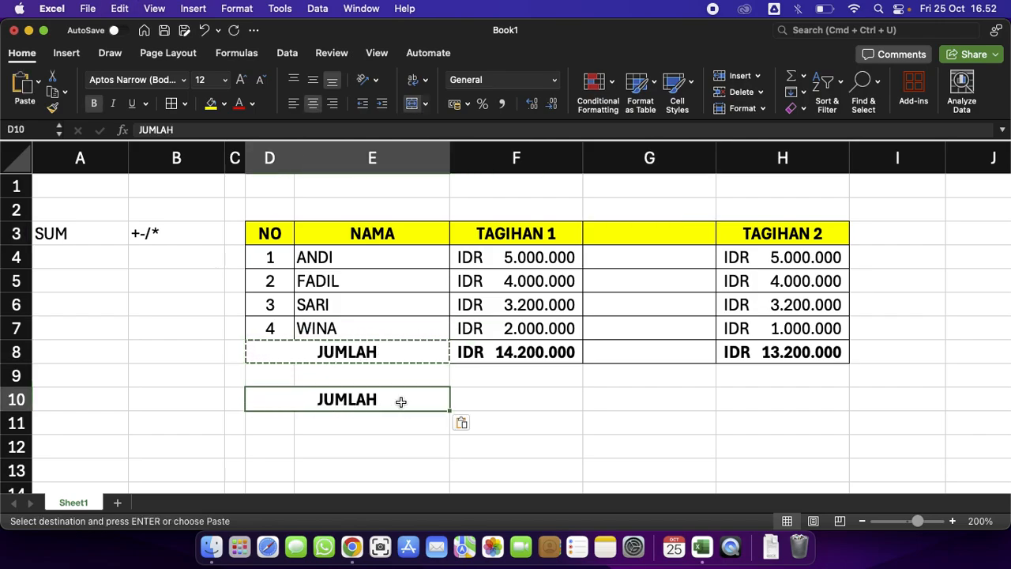
pyautogui.doubleClick(413, 403)
pyautogui.write('TOTAL')
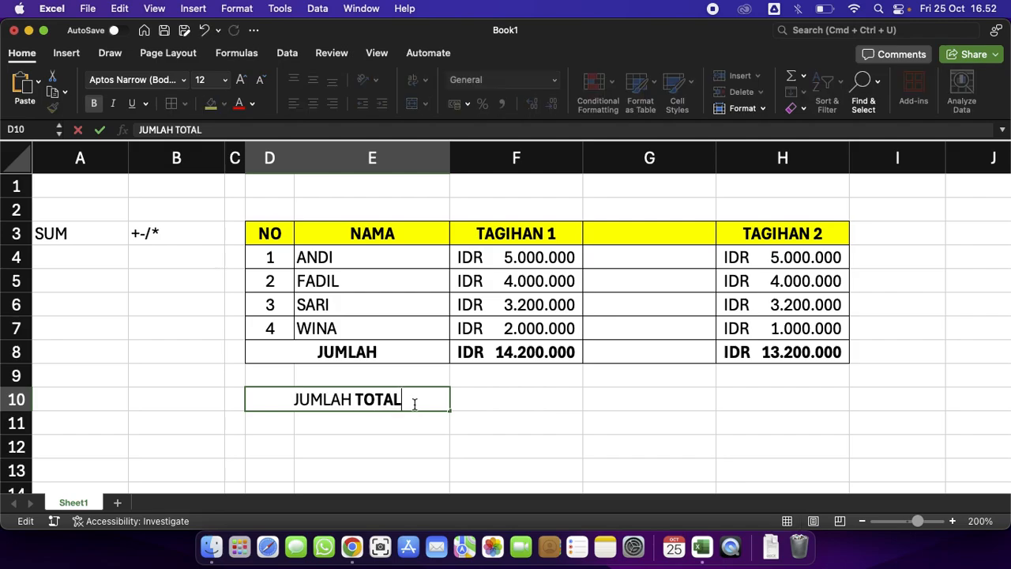
pyautogui.press('Return')
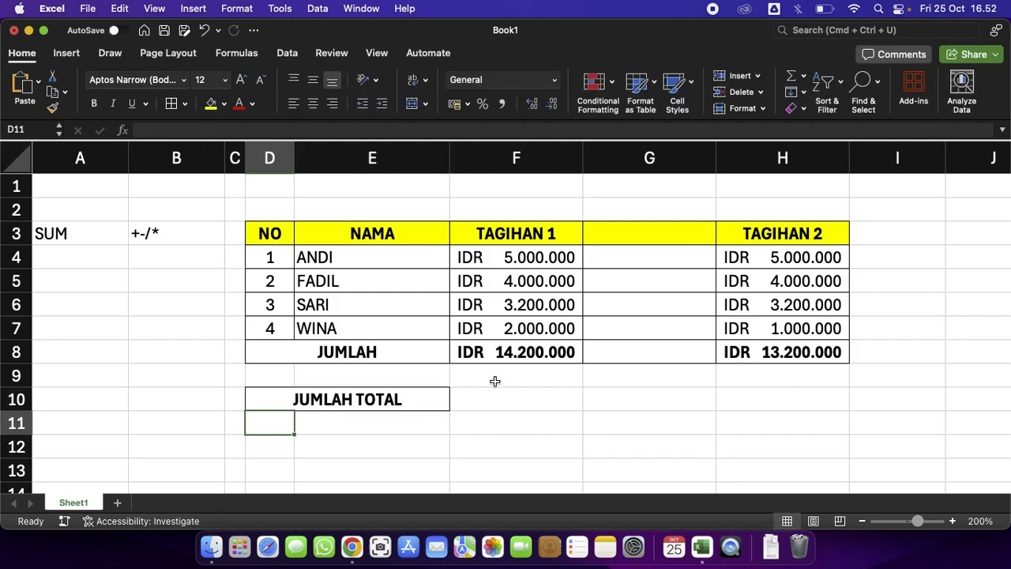
# Enter =SUM(F8:H8) in F10 to total both JUMLAH amounts.
pyautogui.click(532, 398)
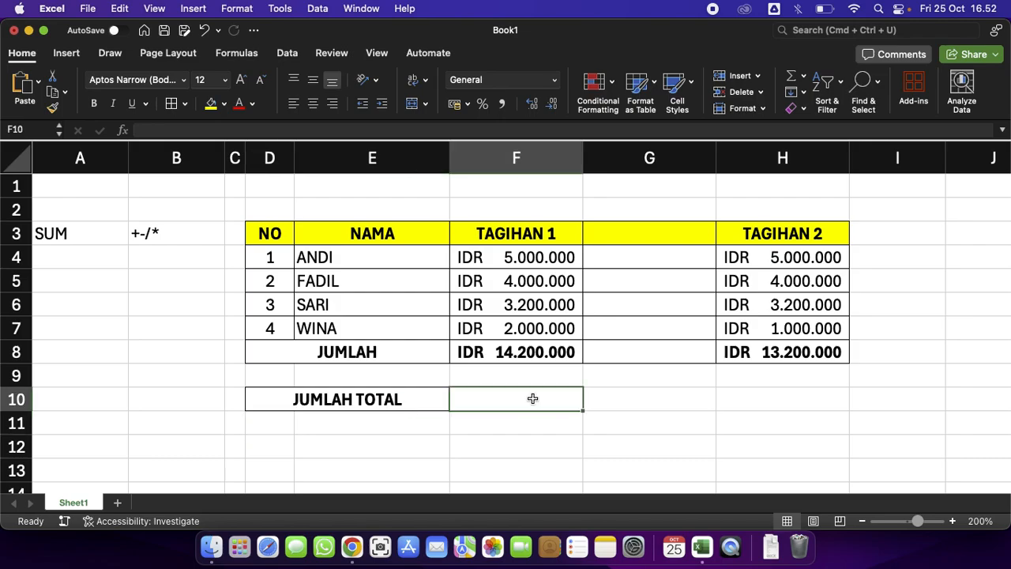
pyautogui.write('=SUM')
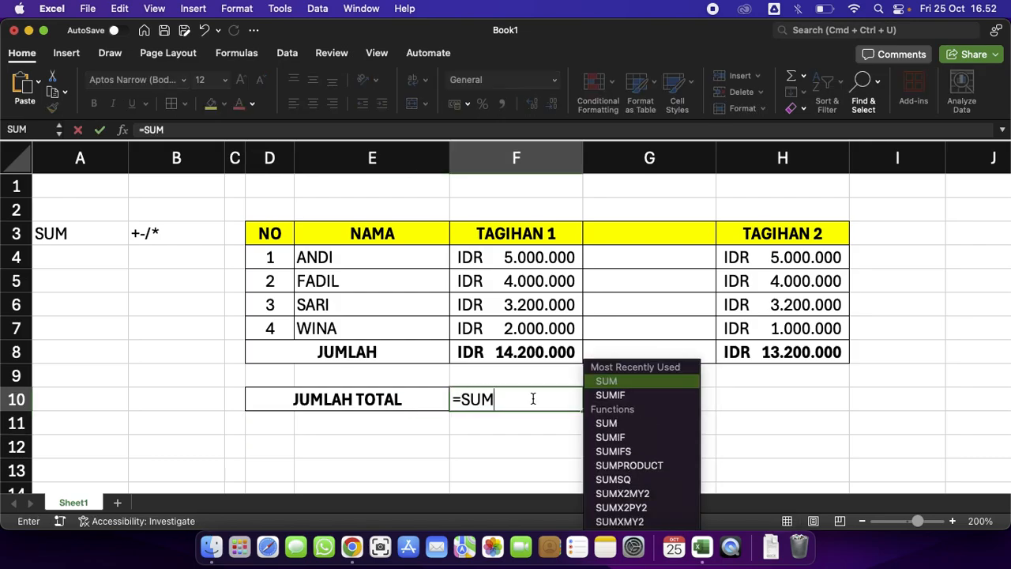
pyautogui.write('(')
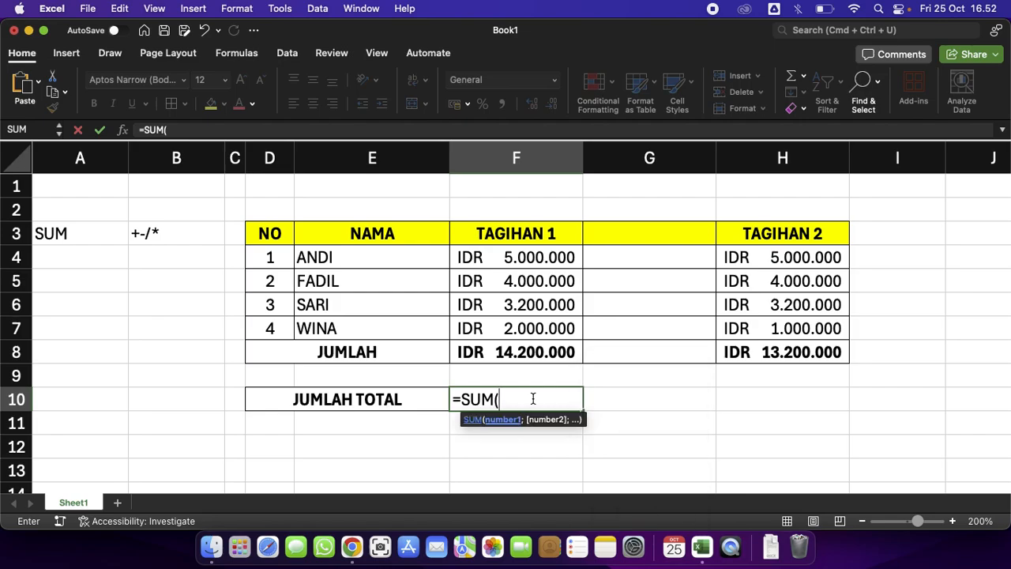
pyautogui.click(524, 351)
pyautogui.moveTo(523, 351); pyautogui.dragTo(736, 354)
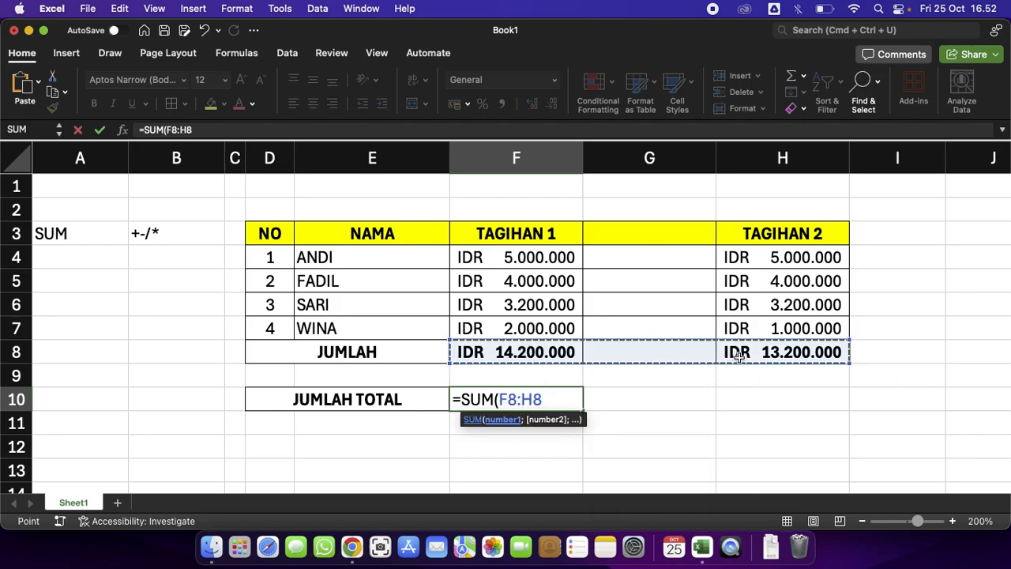
pyautogui.press('Return')
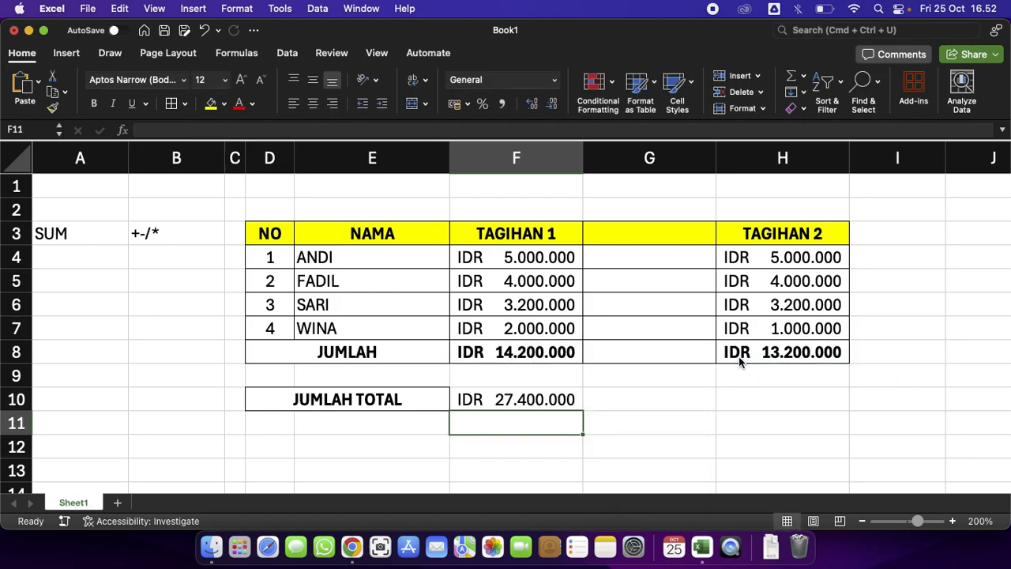
# Enter 23 in the blank cell G8 to test the JUMLAH TOTAL formula.
pyautogui.click(560, 402)
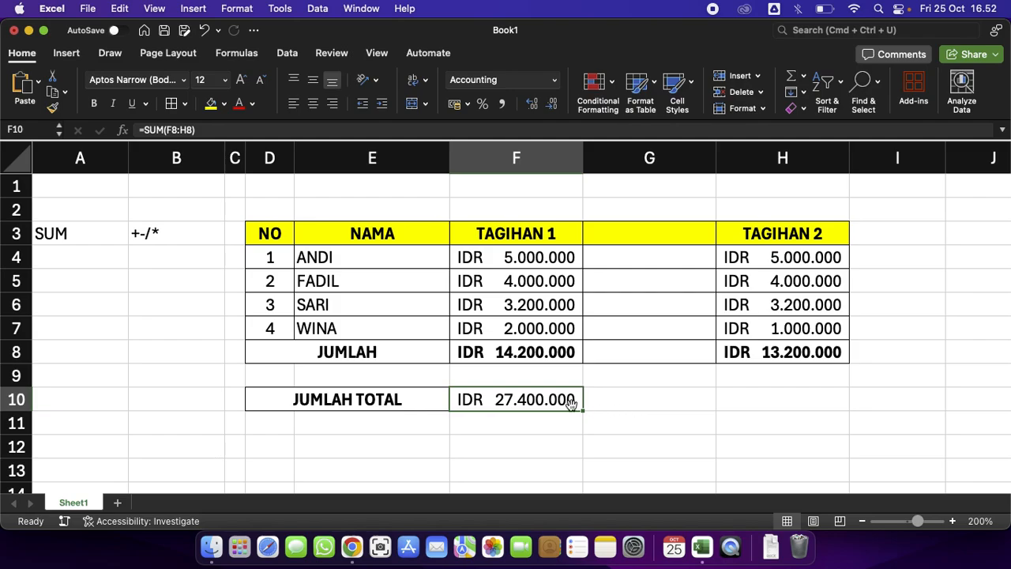
pyautogui.click(663, 357)
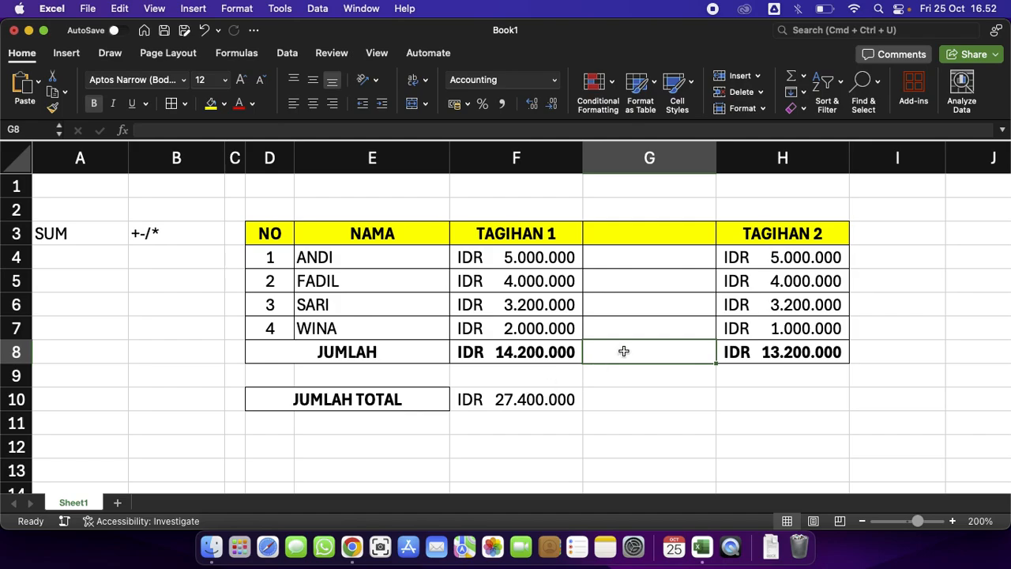
pyautogui.write('23')
pyautogui.press('Return')
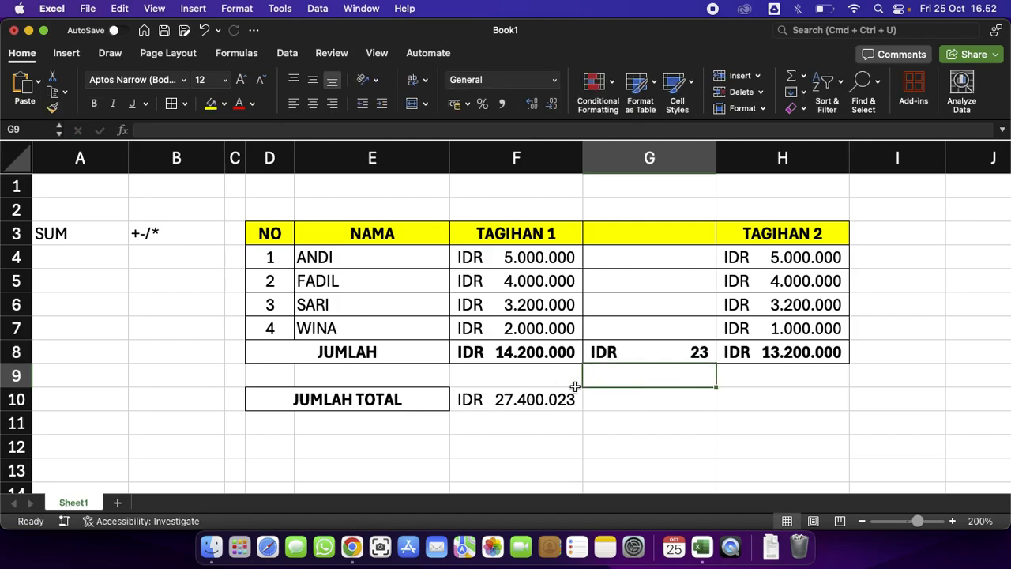
# Edit the F10 formula to =SUM(F8+H8), adding only the two JUMLAH cells.
pyautogui.doubleClick(550, 401)
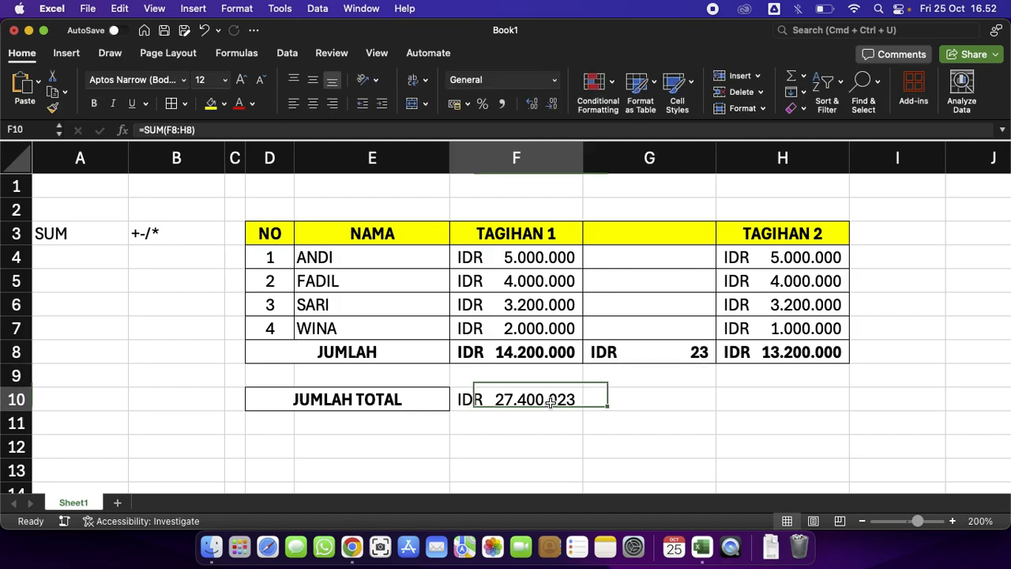
pyautogui.click(521, 399)
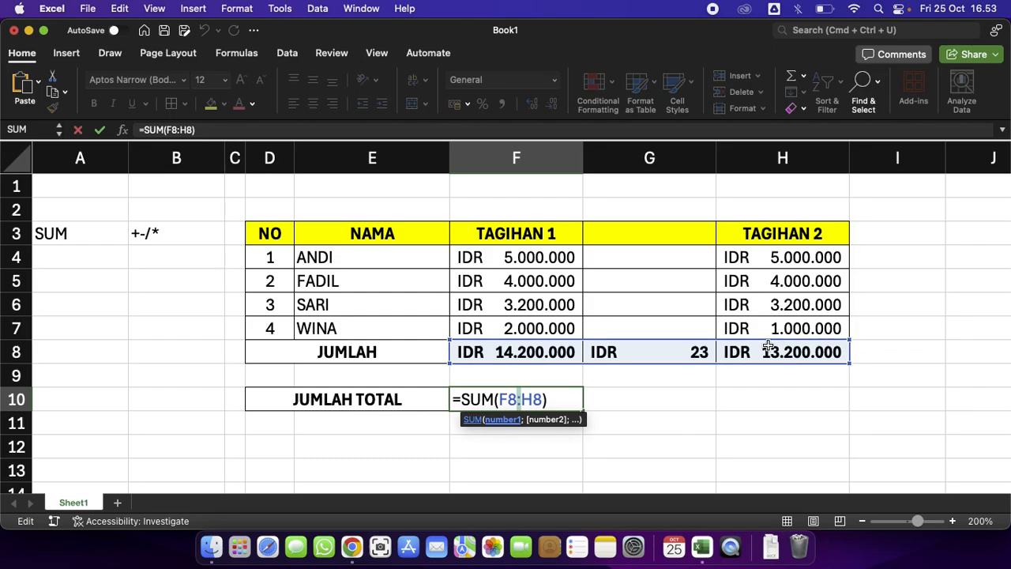
pyautogui.press('BackSpace')
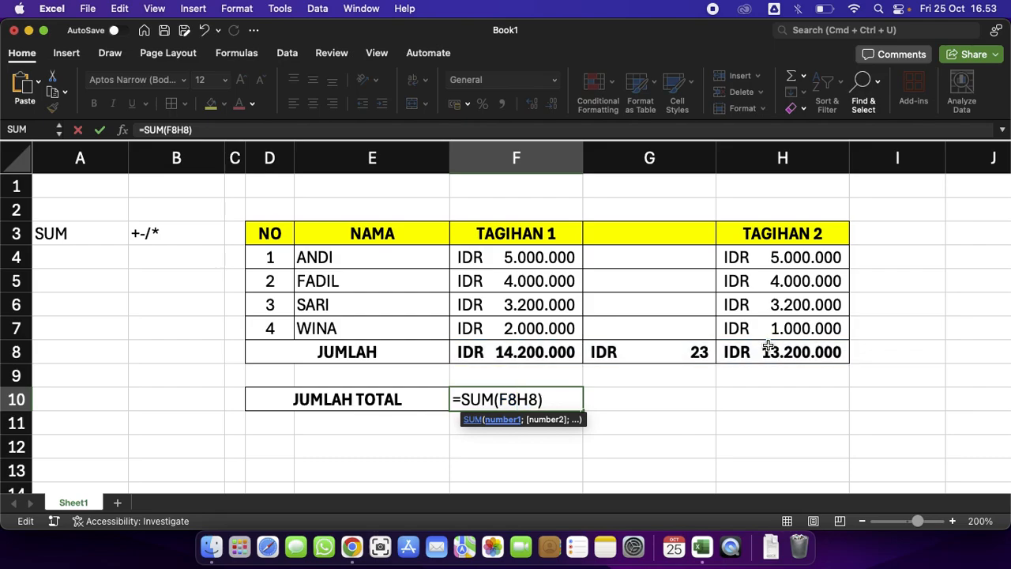
pyautogui.write('+')
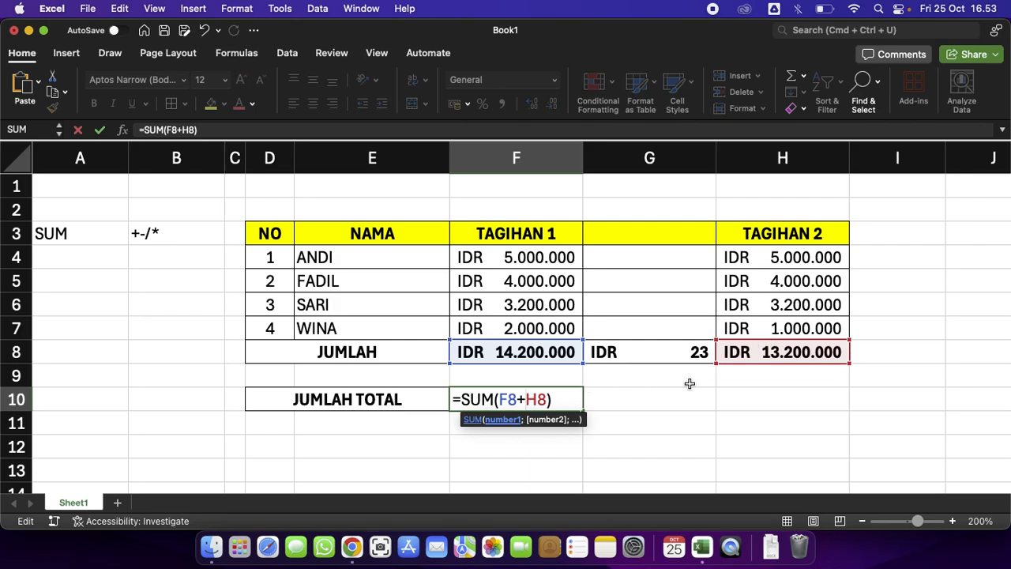
pyautogui.press('Return')
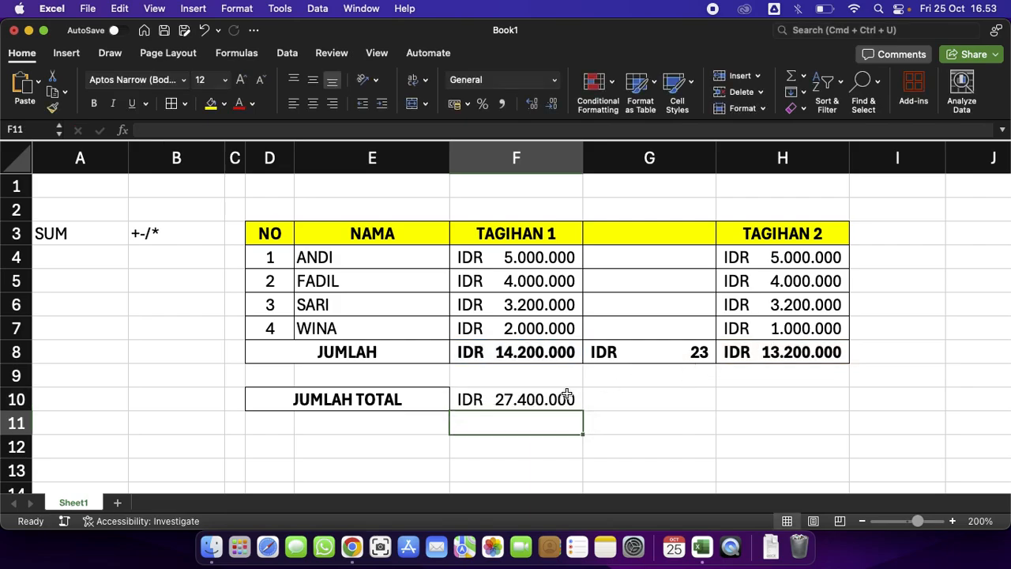
# Enter 567 in G8, then clear that cell.
pyautogui.click(685, 357)
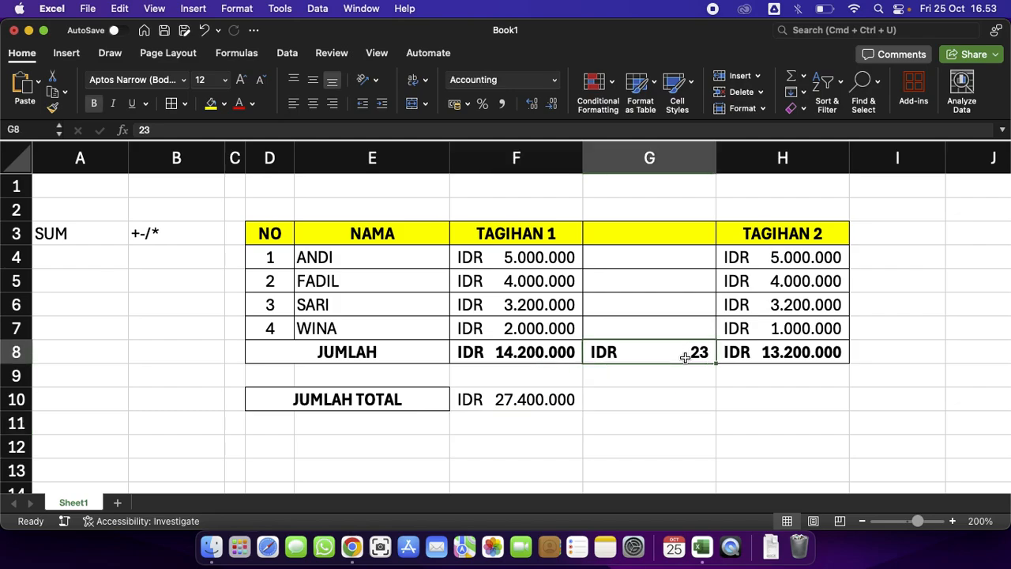
pyautogui.write('567')
pyautogui.press('Return')
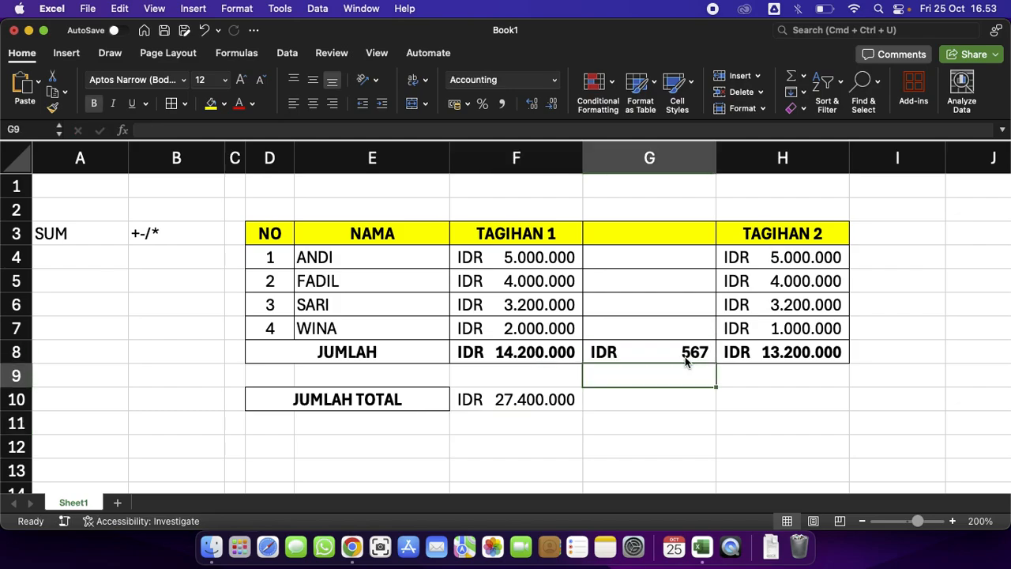
pyautogui.click(653, 349)
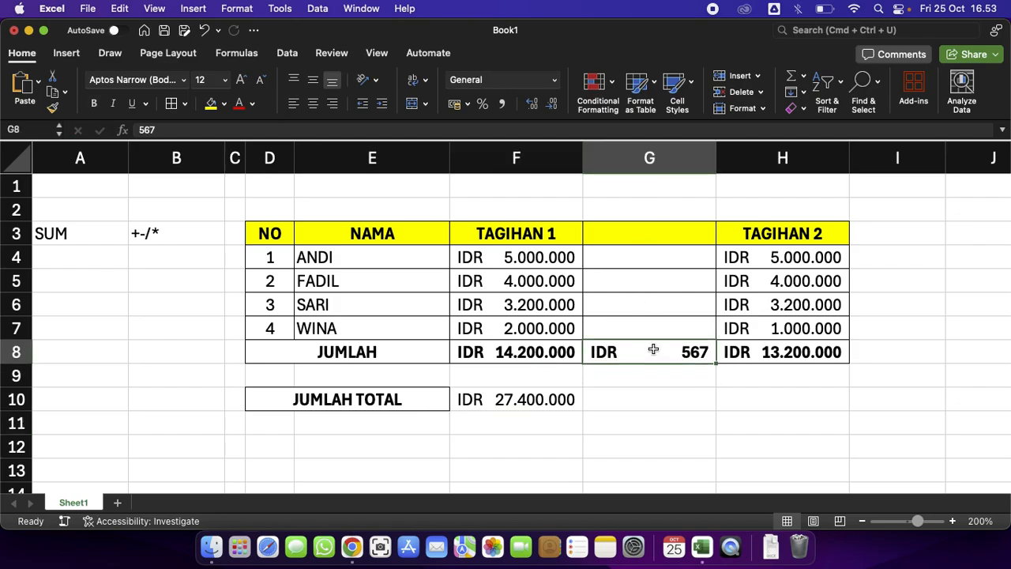
pyautogui.press('BackSpace')
# Open the JUMLAH TOTAL formula in F10 to check it.
pyautogui.click(524, 399)
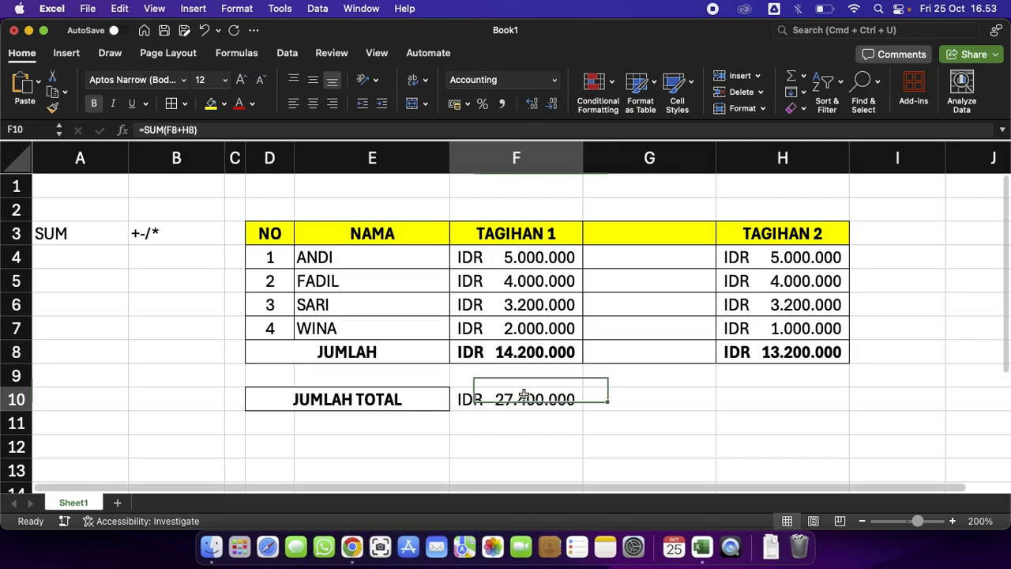
pyautogui.doubleClick(524, 398)
pyautogui.press('Return')
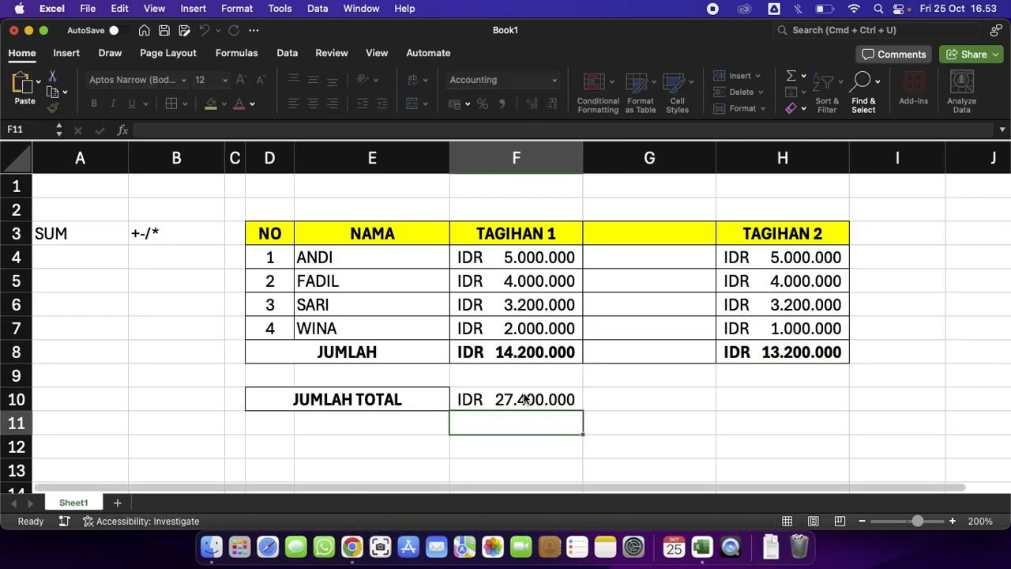
# Delete the empty column G between the two TAGIHAN columns.
pyautogui.click(660, 161)
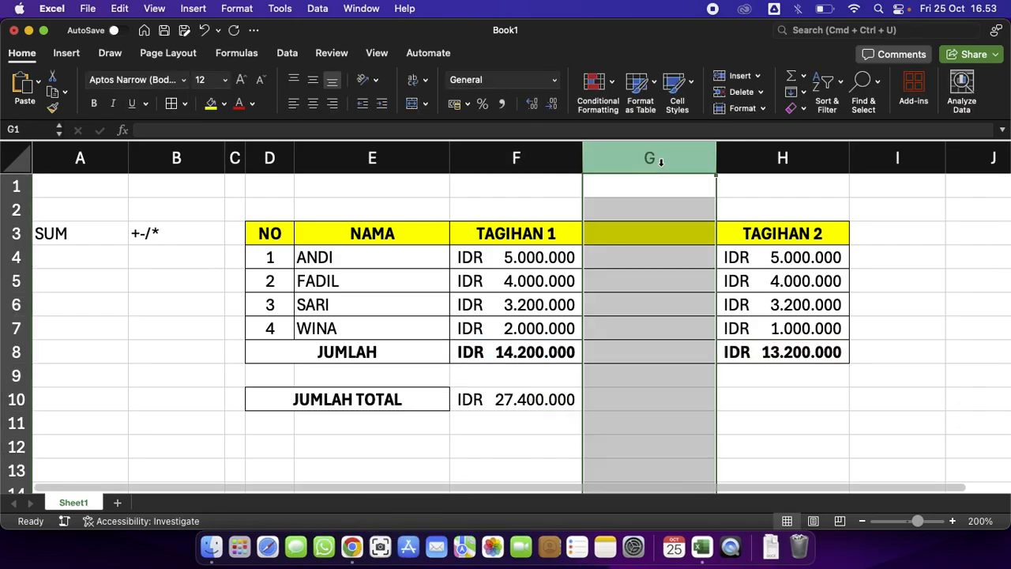
pyautogui.rightClick(660, 162)
pyautogui.click(684, 261)
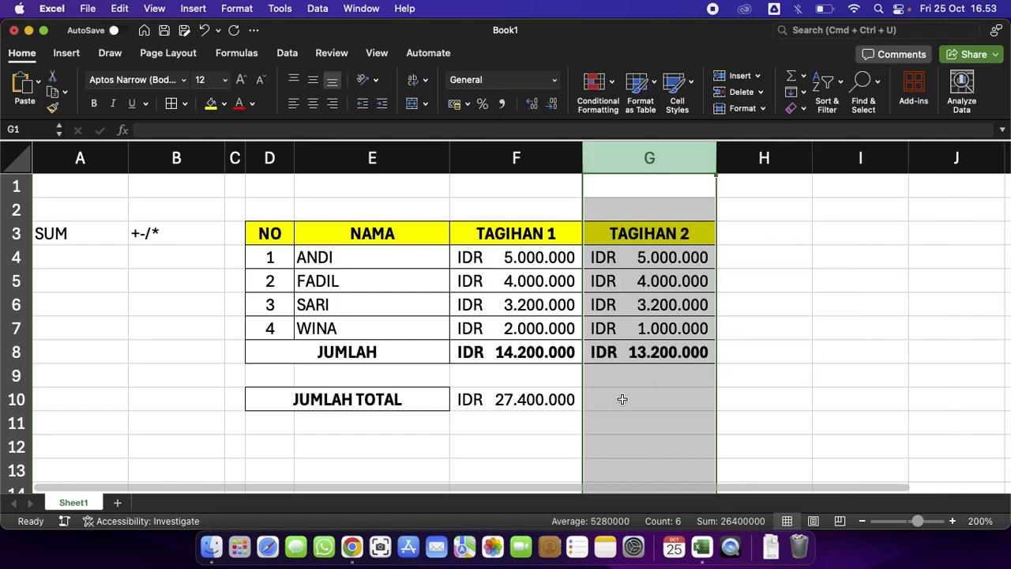
# Change the JUMLAH TOTAL formula in F10 to =SUM(F8:G8), using a range instead of adding the two cells.
pyautogui.click(624, 403)
pyautogui.doubleClick(547, 401)
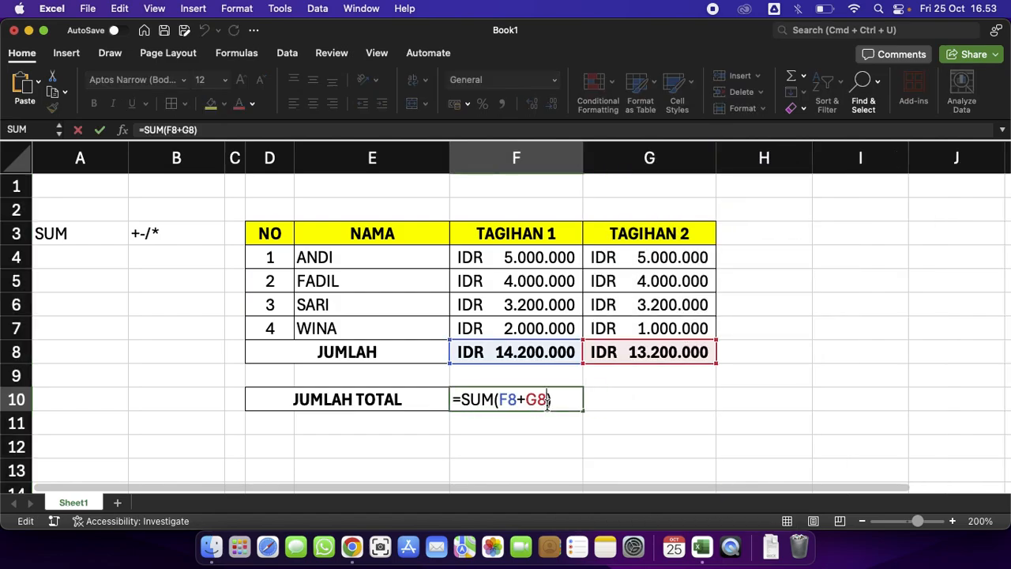
pyautogui.click(526, 401)
pyautogui.press('BackSpace')
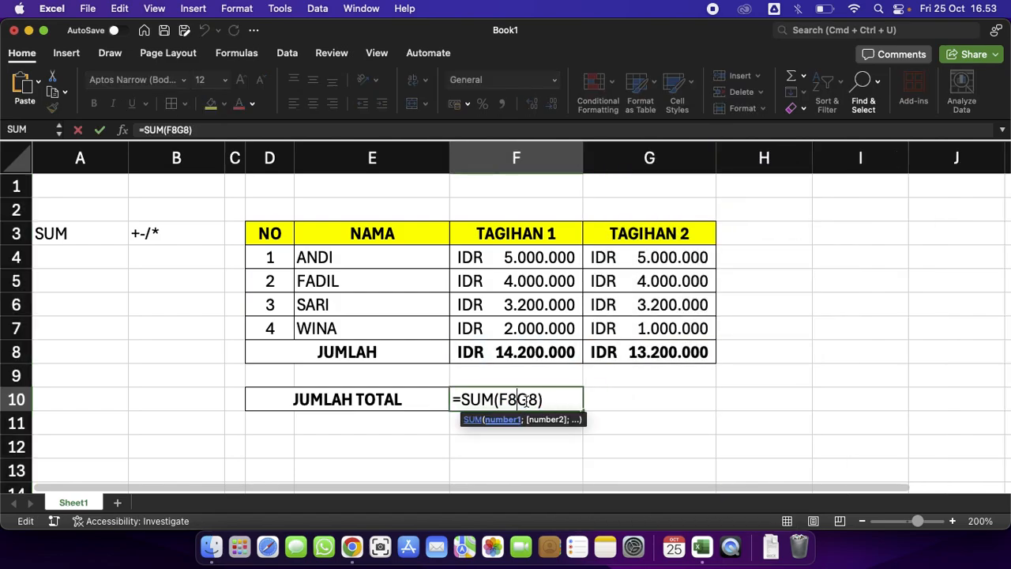
pyautogui.write(':')
pyautogui.press('Return')
# Examine the F10 formula and the combined sum of the two JUMLAH cells.
pyautogui.click(526, 401)
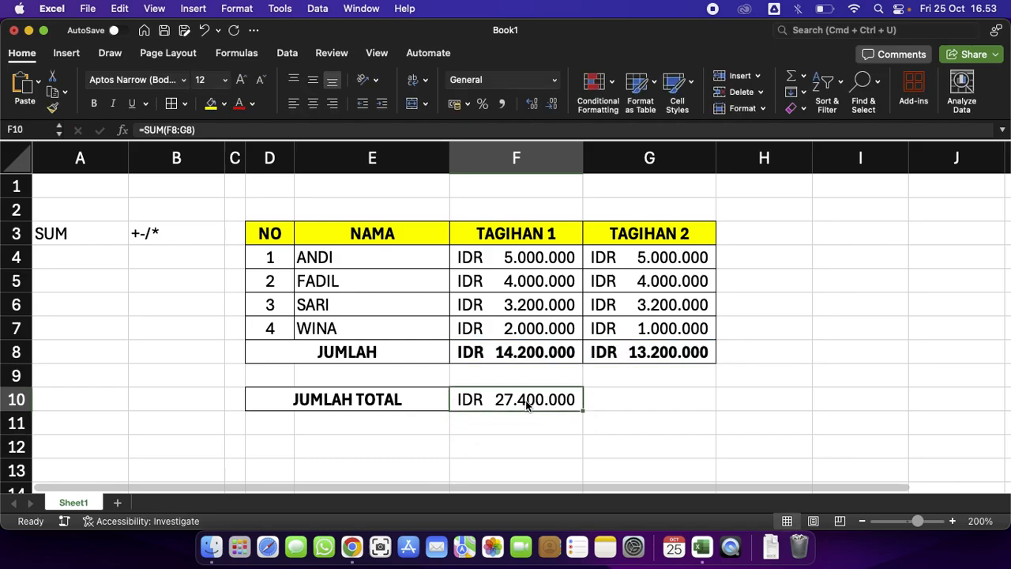
pyautogui.doubleClick(526, 401)
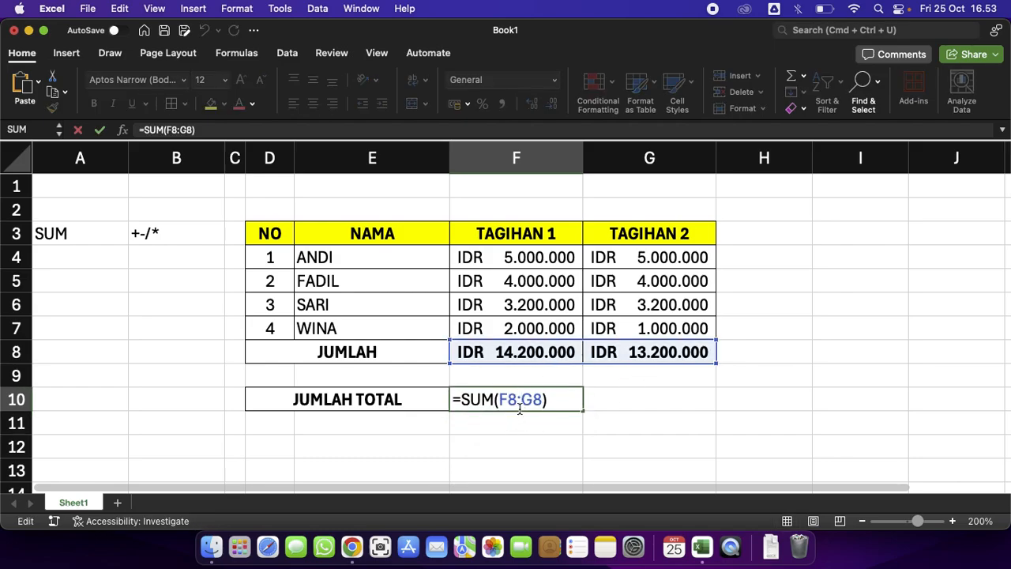
pyautogui.press('Return')
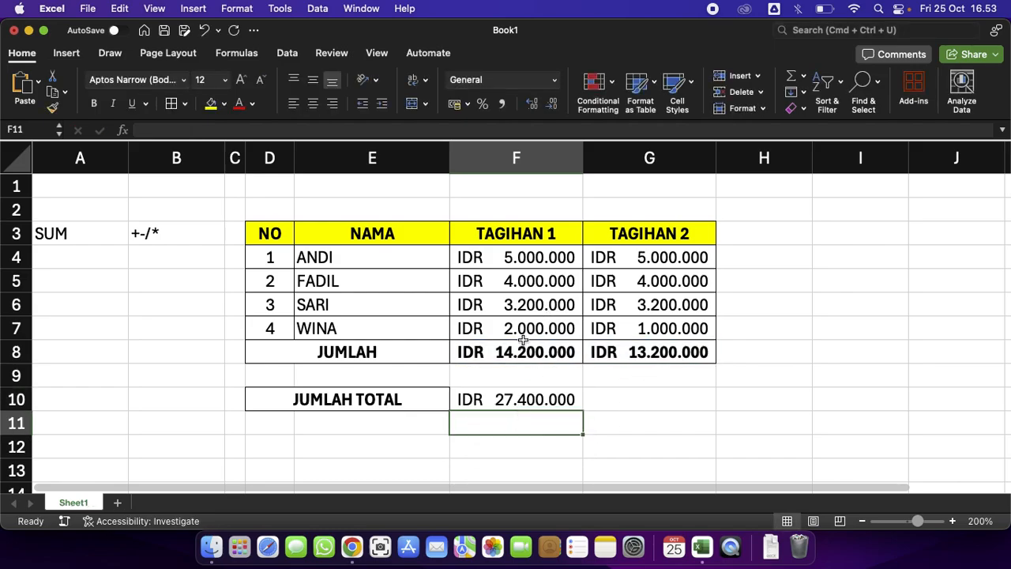
pyautogui.moveTo(515, 350); pyautogui.dragTo(642, 348)
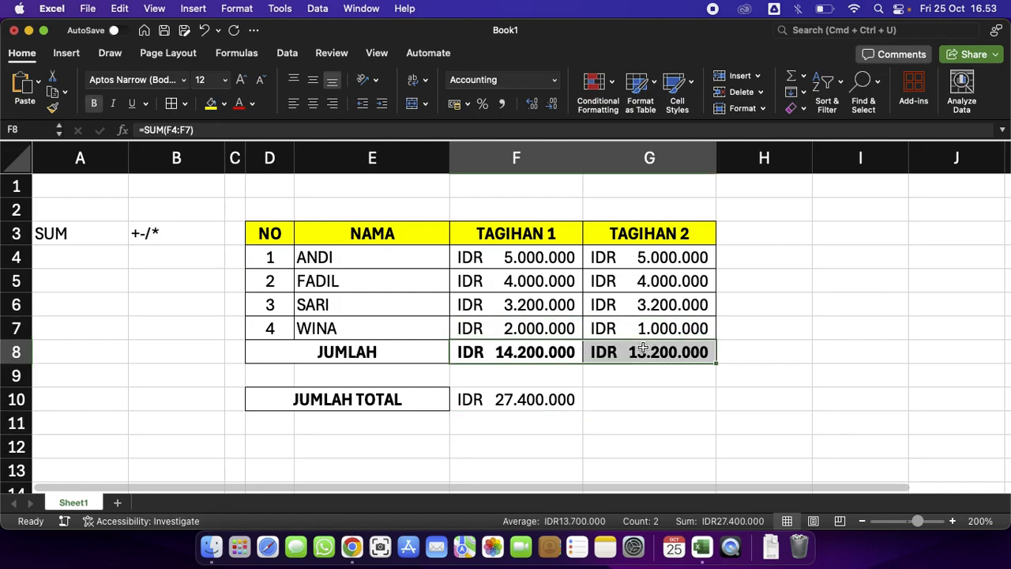
pyautogui.click(628, 392)
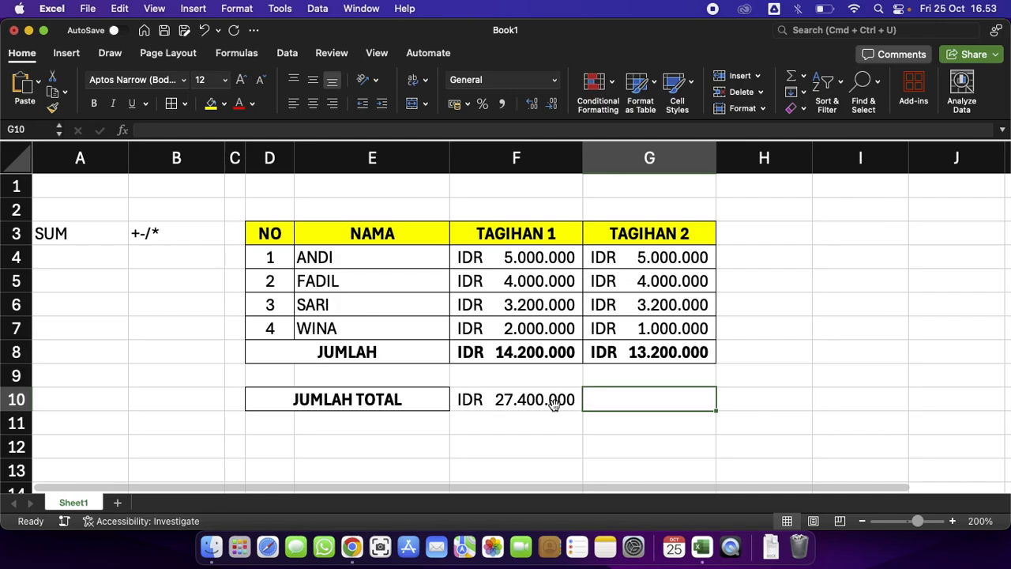
pyautogui.click(510, 395)
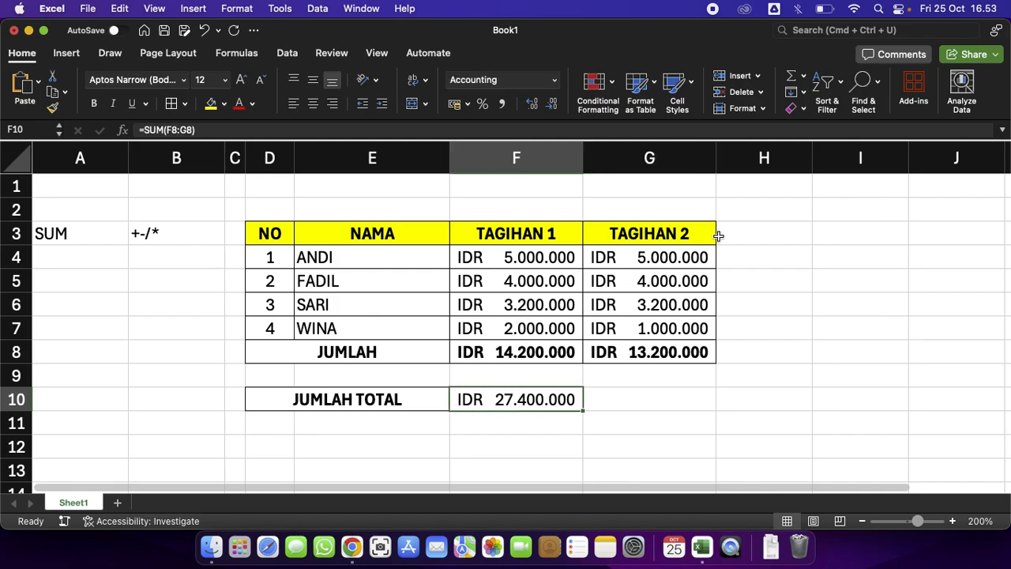
# Edit the F10 formula to =SUM(F8-G8), subtracting the TAGIHAN 2 total from TAGIHAN 1.
pyautogui.doubleClick(564, 399)
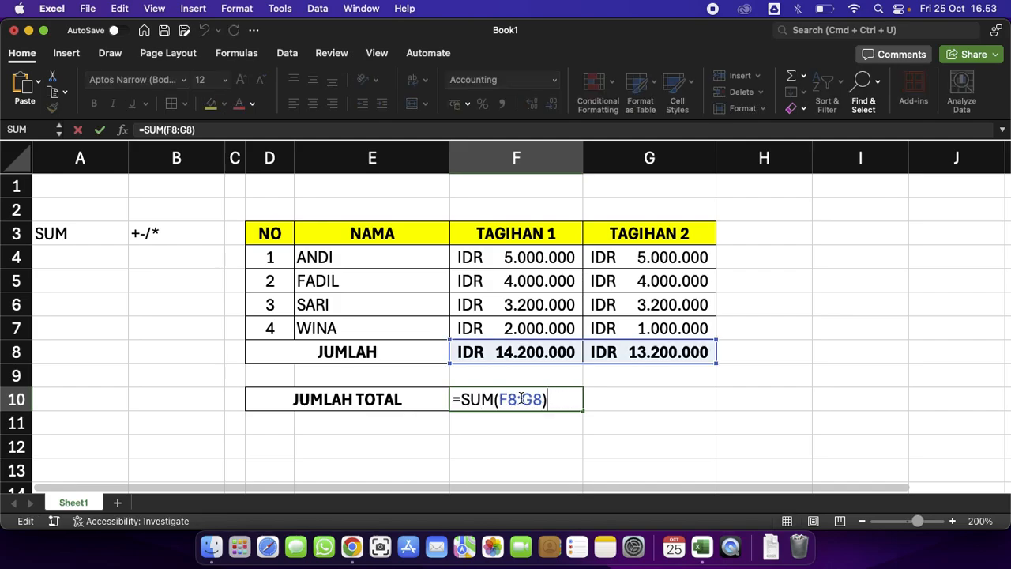
pyautogui.click(522, 398)
pyautogui.press('BackSpace')
pyautogui.write('-')
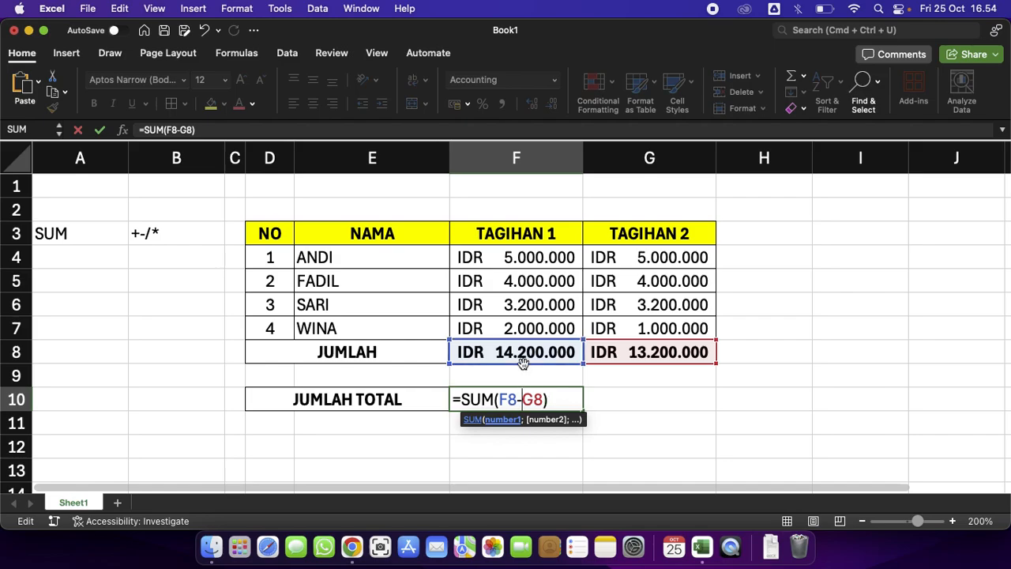
pyautogui.press('Return')
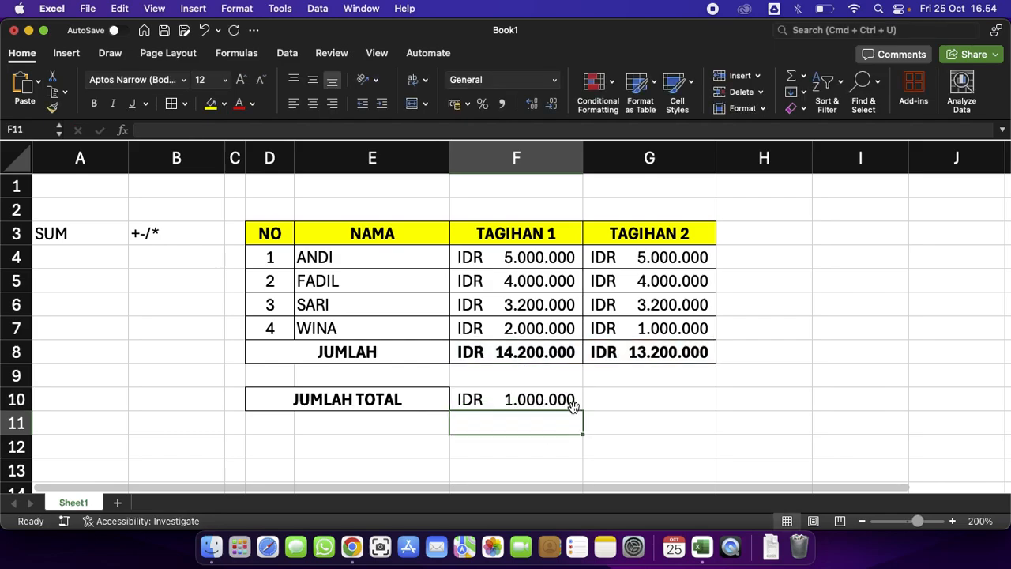
# Rebuild the F10 formula as =SUM(F8-G8) by clearing the arguments and picking cells F8 and G8.
pyautogui.doubleClick(572, 403)
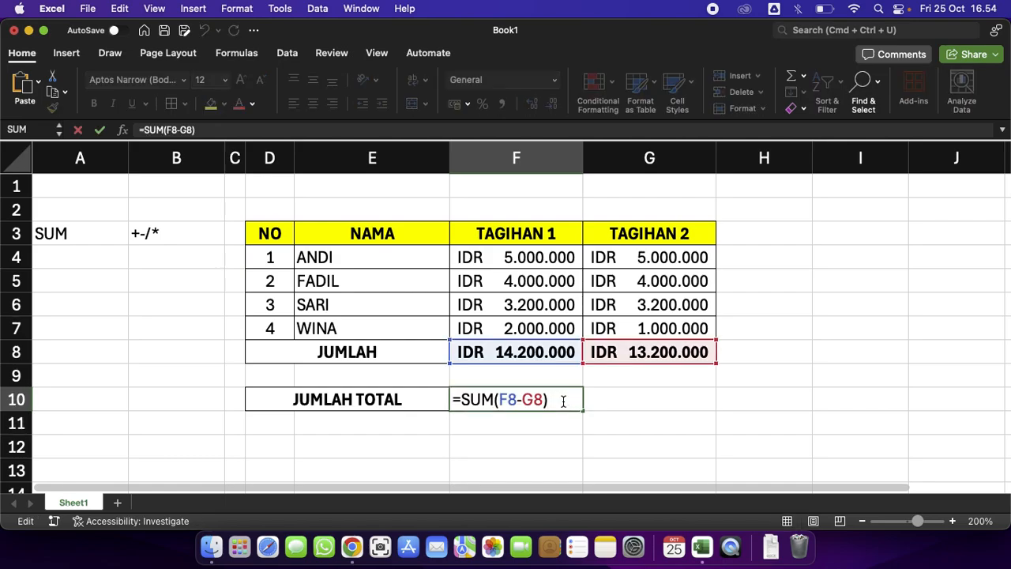
pyautogui.press('Left')
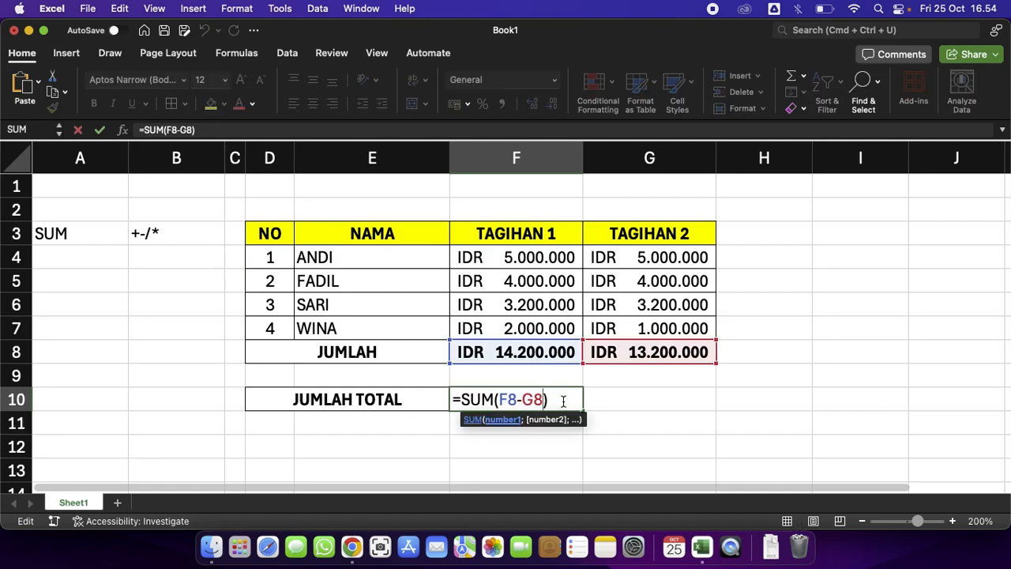
pyautogui.press('BackSpace')
pyautogui.press('BackSpace')
pyautogui.press('Left')
pyautogui.press('BackSpace')
pyautogui.press('BackSpace')
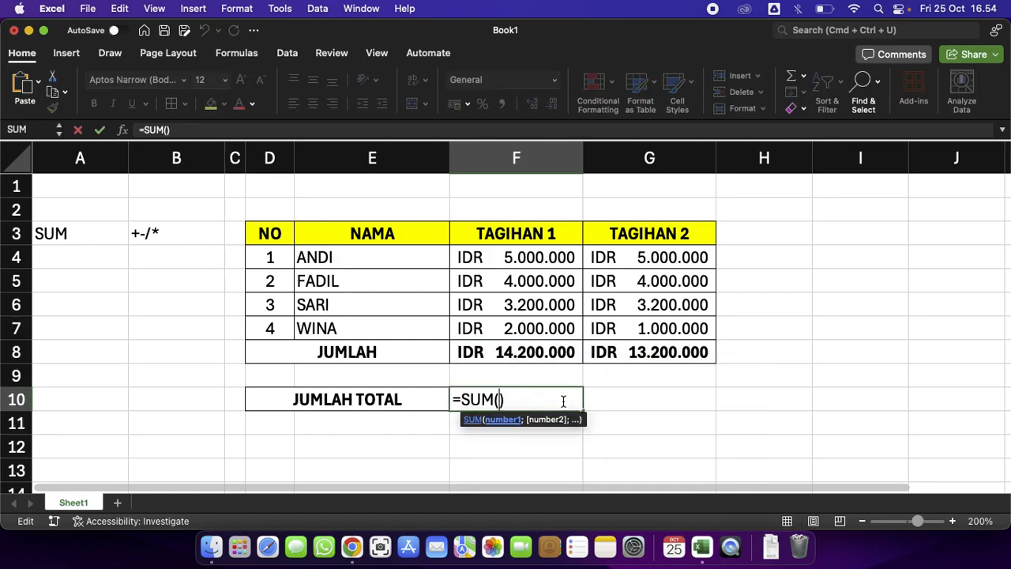
pyautogui.press('Delete')
pyautogui.click(545, 353)
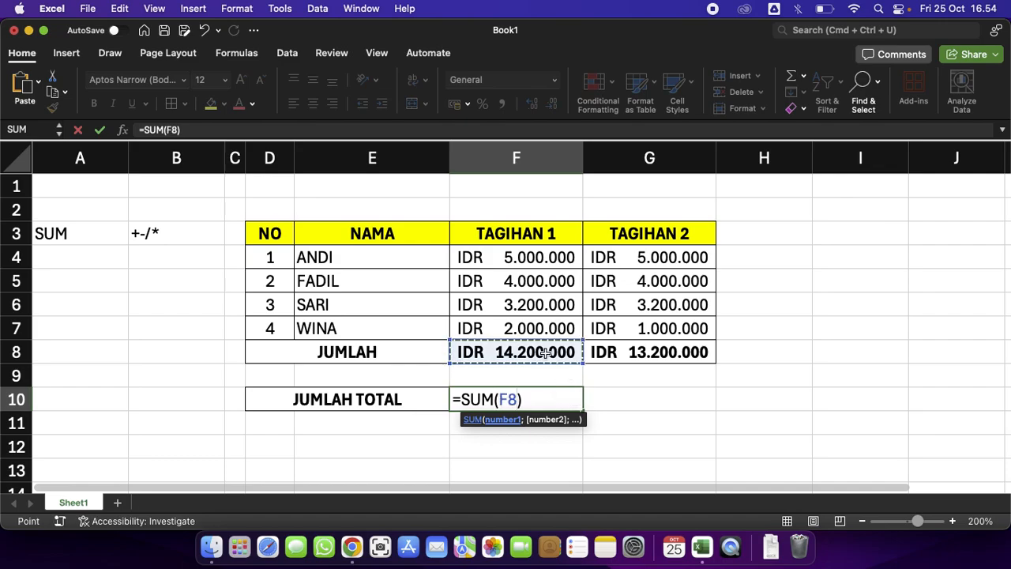
pyautogui.write('-')
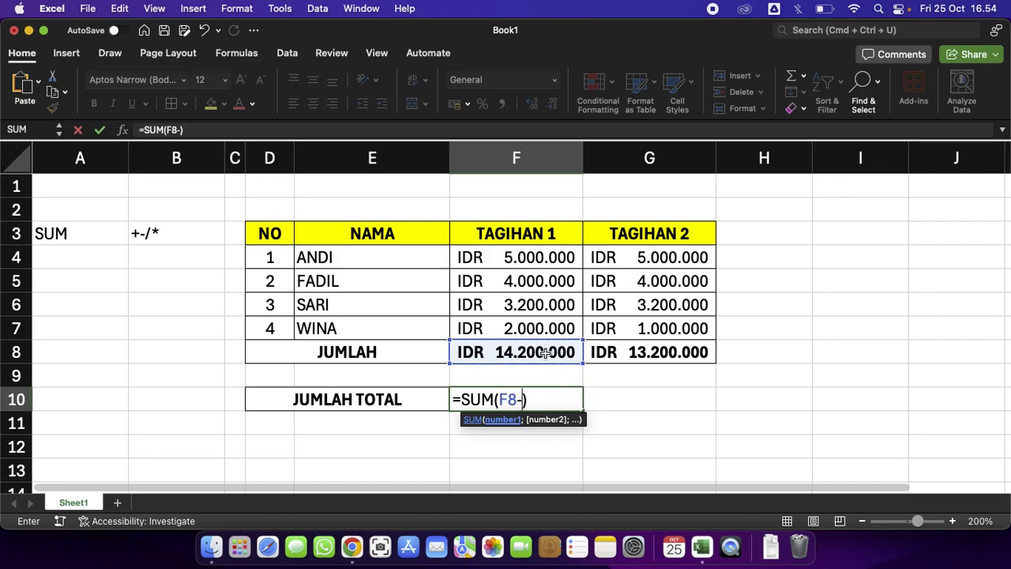
pyautogui.click(606, 352)
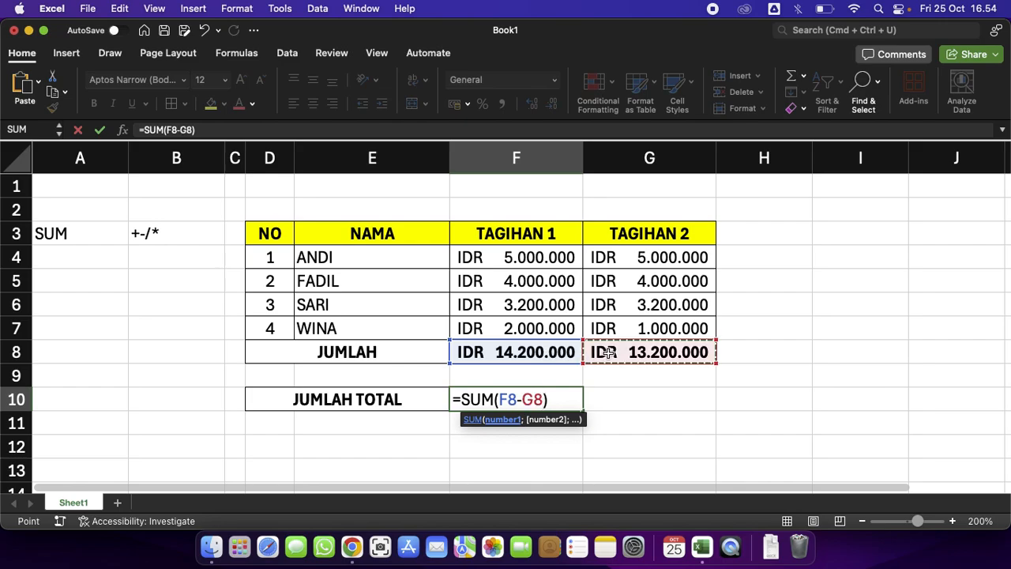
pyautogui.press('Return')
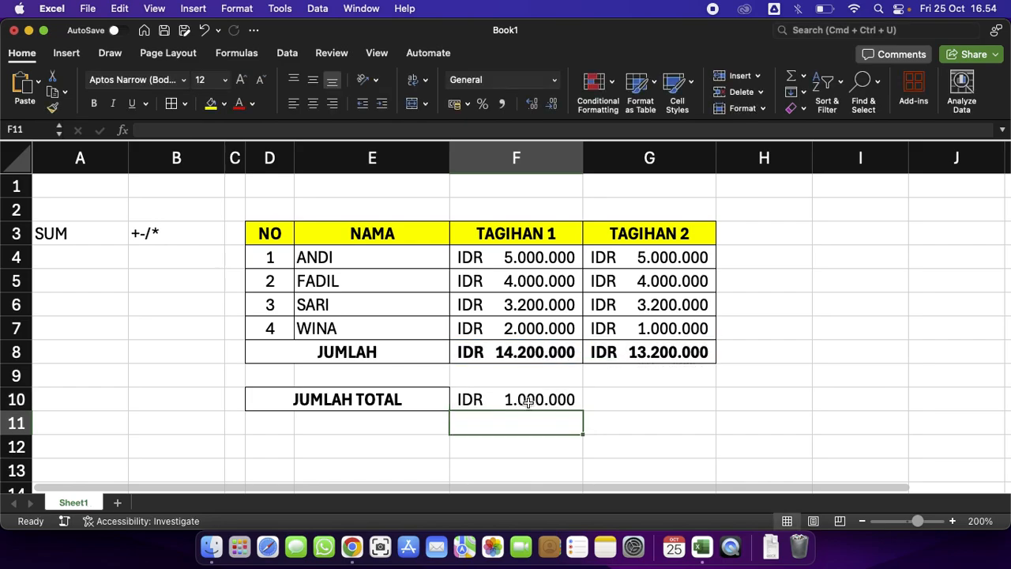
pyautogui.click(660, 383)
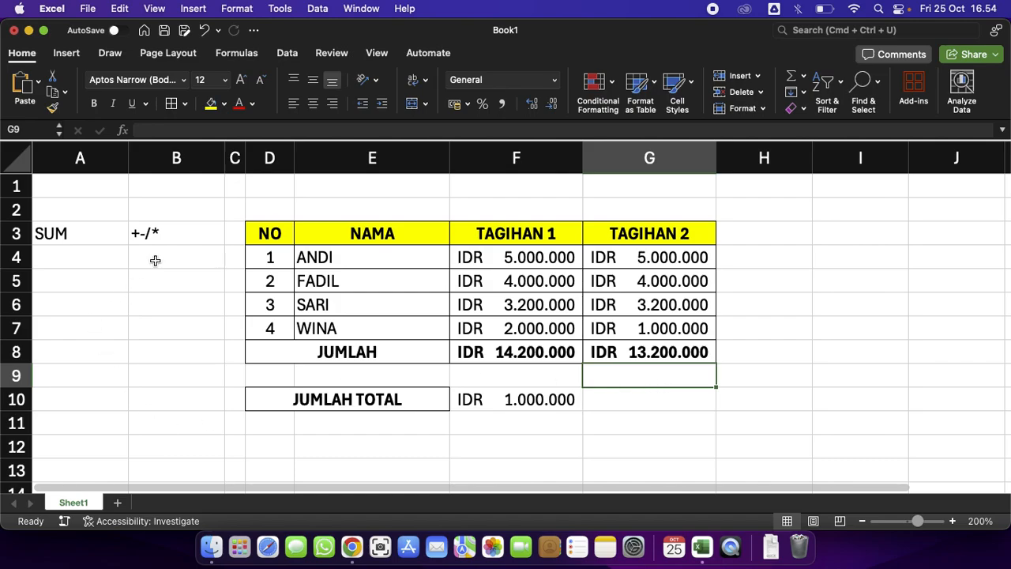
pyautogui.doubleClick(166, 230)
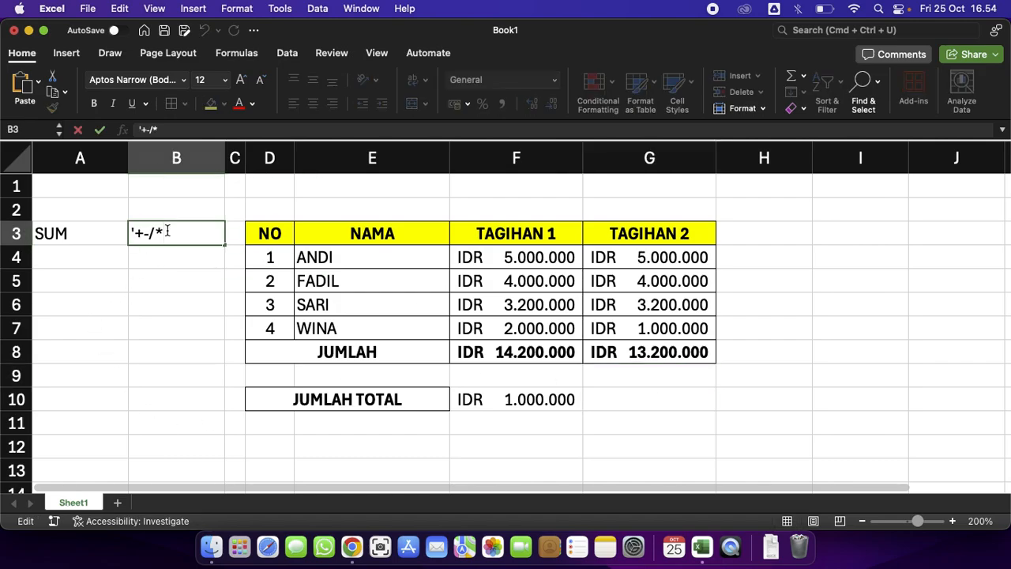
pyautogui.click(540, 377)
pyautogui.click(540, 401)
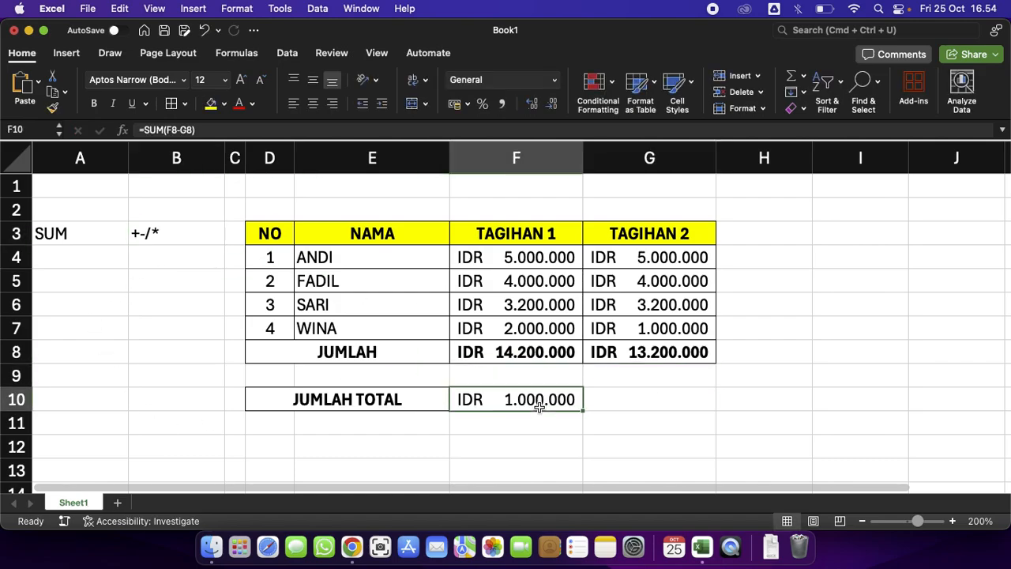
pyautogui.click(528, 243)
pyautogui.click(536, 258)
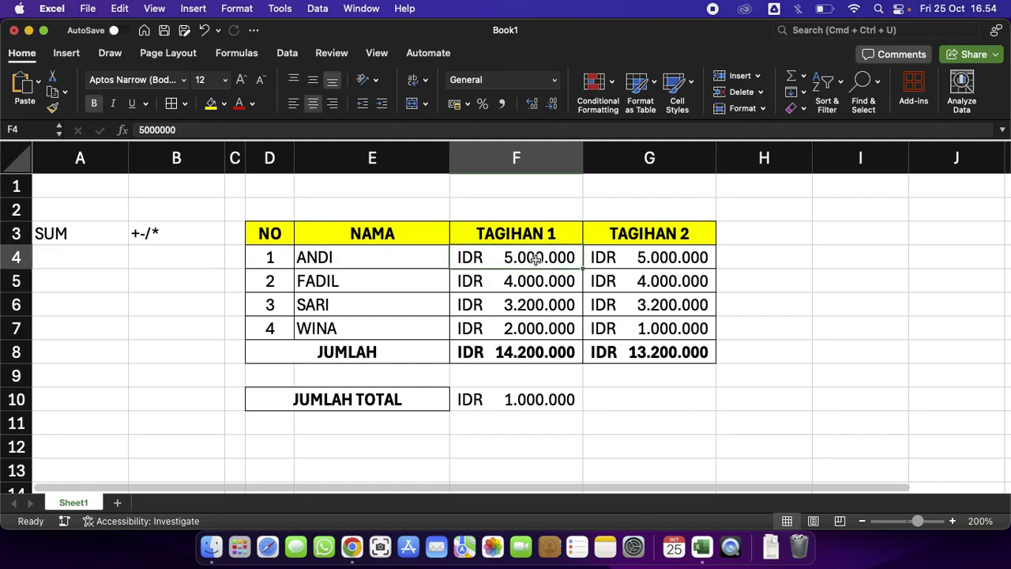
# Add a new column header KALI in H3 beside TAGIHAN 2.
pyautogui.click(769, 231)
pyautogui.write('BAGI')
pyautogui.press('BackSpace')
pyautogui.press('BackSpace')
pyautogui.press('BackSpace')
pyautogui.press('BackSpace')
pyautogui.write('KALI')
pyautogui.press('Return')
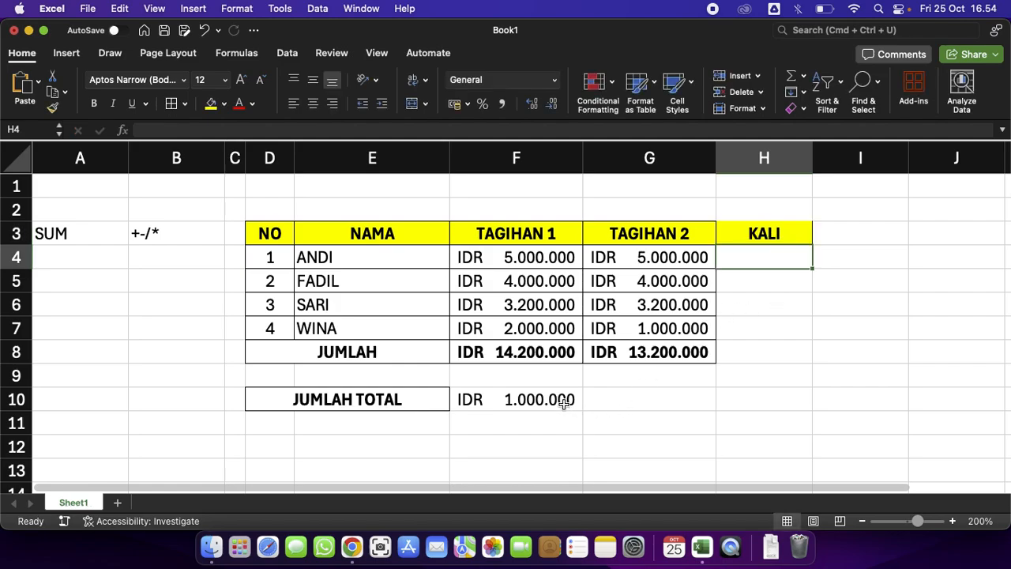
# Replace the F10 formula with =SUM(F4*H4), multiplying ANDI's TAGIHAN 1 by the KALI cell.
pyautogui.click(564, 403)
pyautogui.write('=SUM')
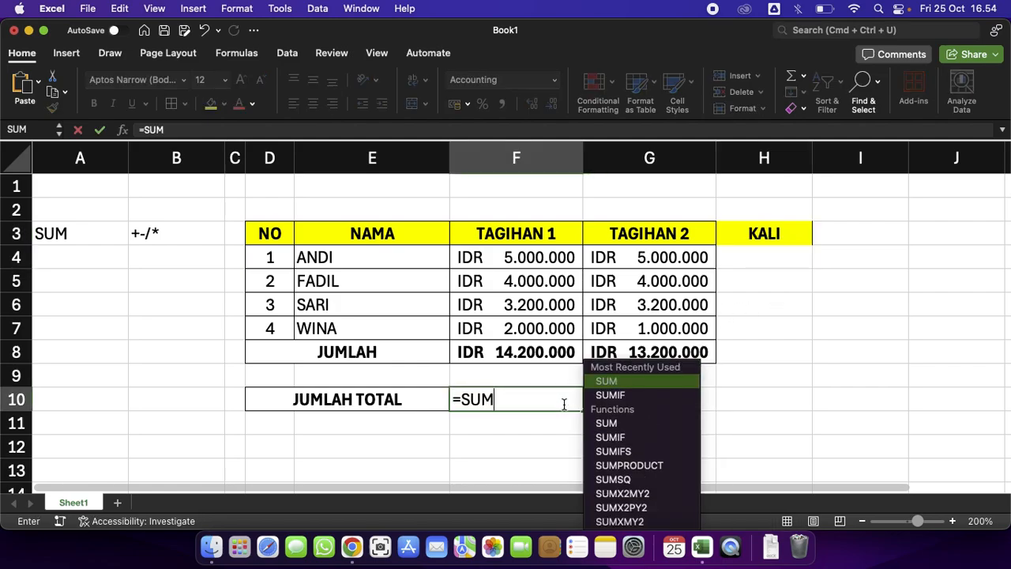
pyautogui.write('(')
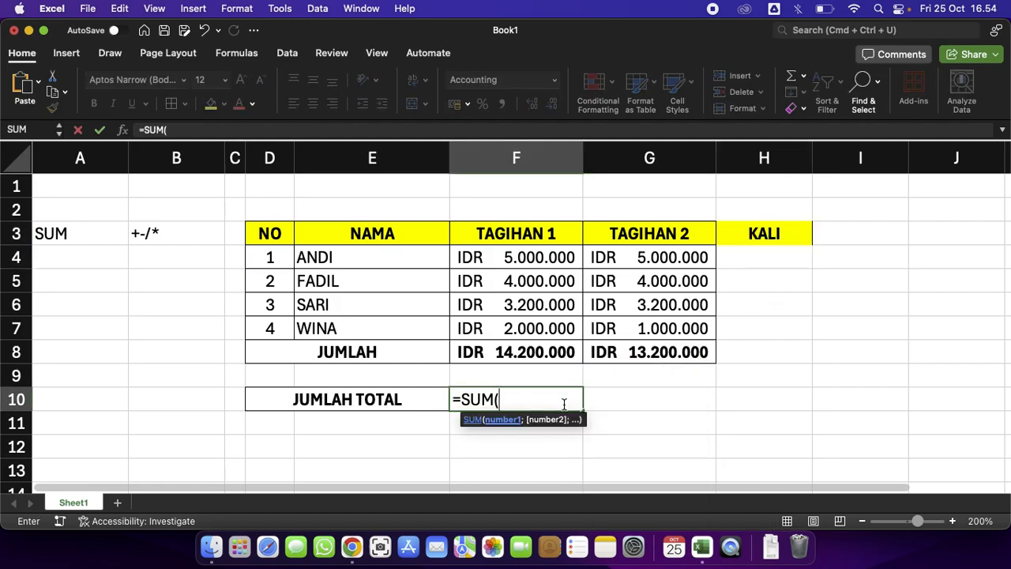
pyautogui.click(545, 261)
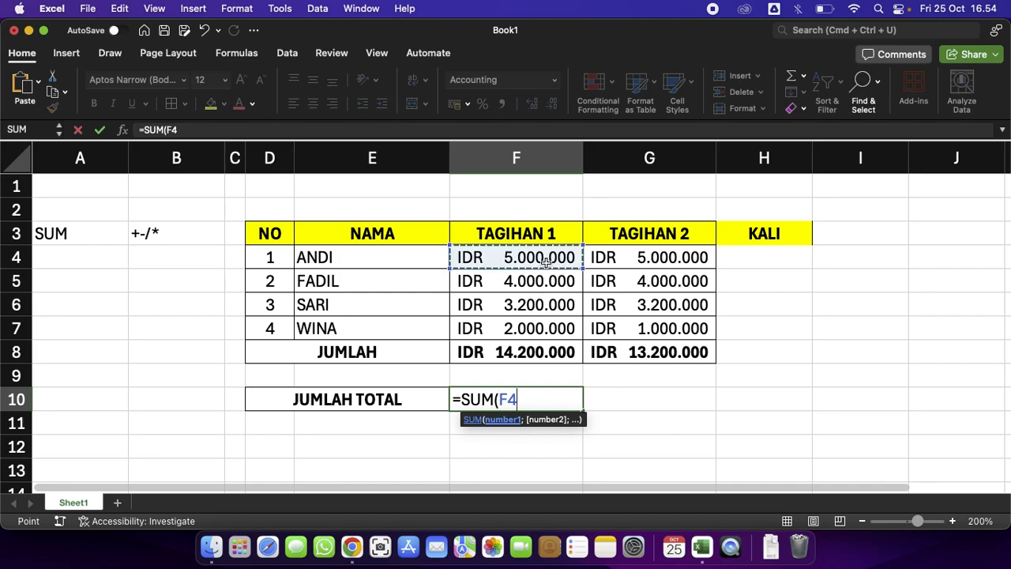
pyautogui.click(786, 261)
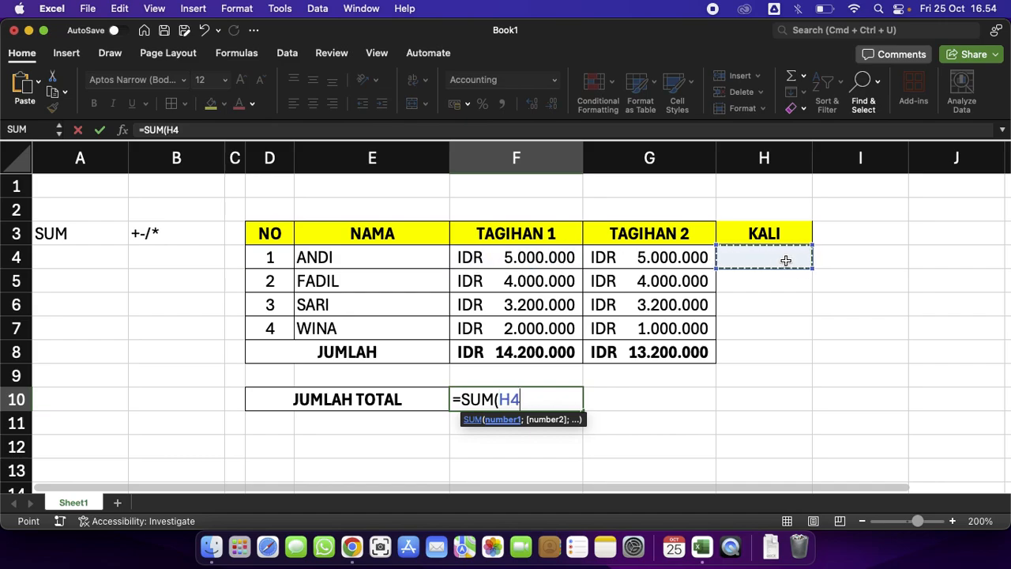
pyautogui.click(543, 261)
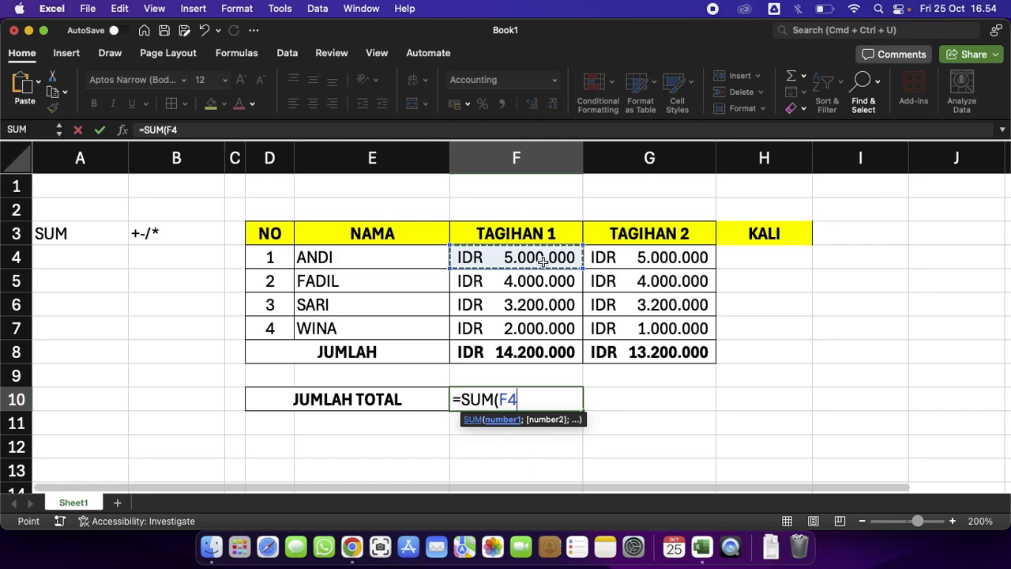
pyautogui.write('*')
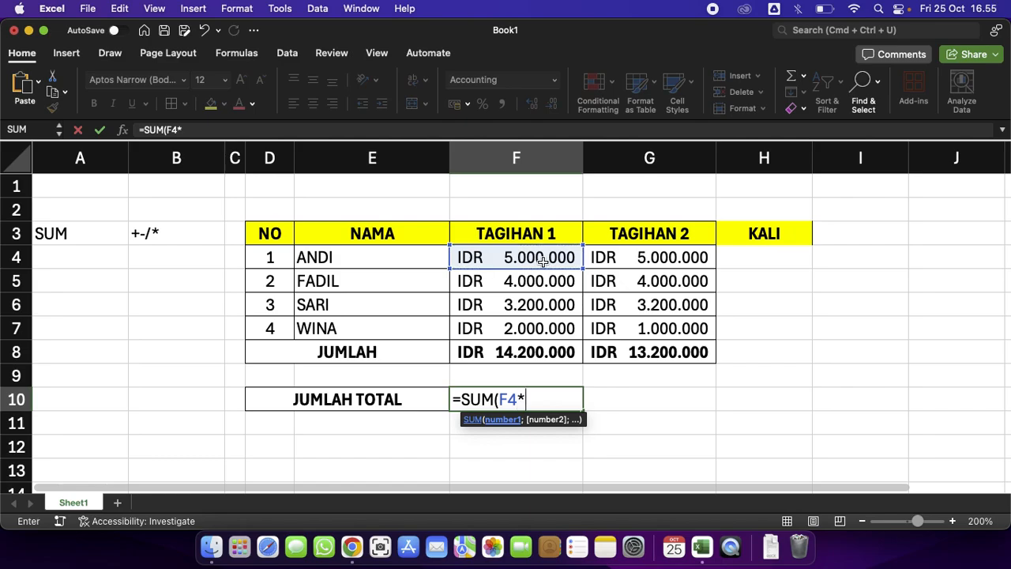
pyautogui.click(785, 250)
pyautogui.write(')')
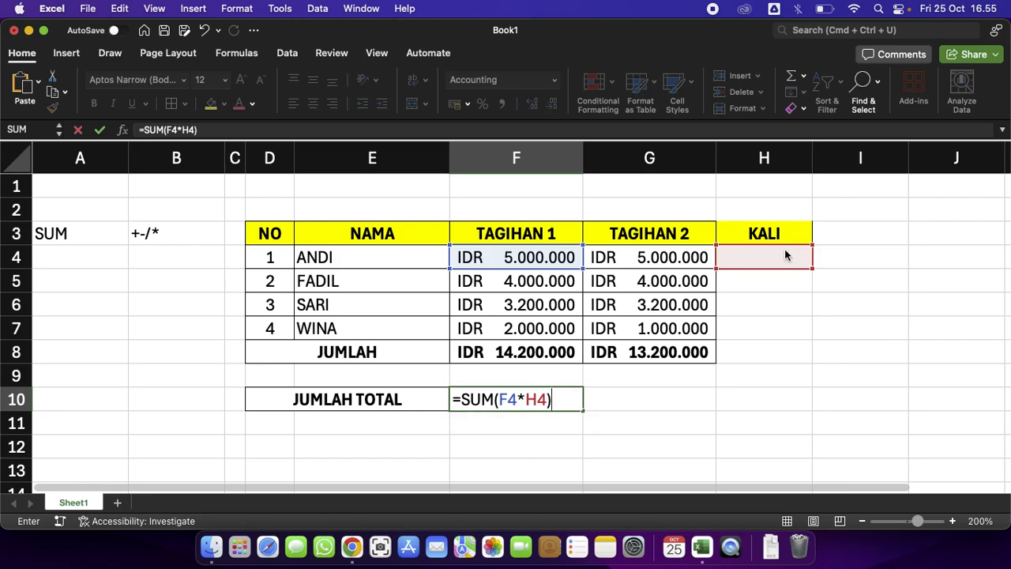
pyautogui.press('Return')
# Enter 3 as the KALI multiplier in H4 and reopen the F10 formula to check it.
pyautogui.click(788, 263)
pyautogui.write('3')
pyautogui.press('Return')
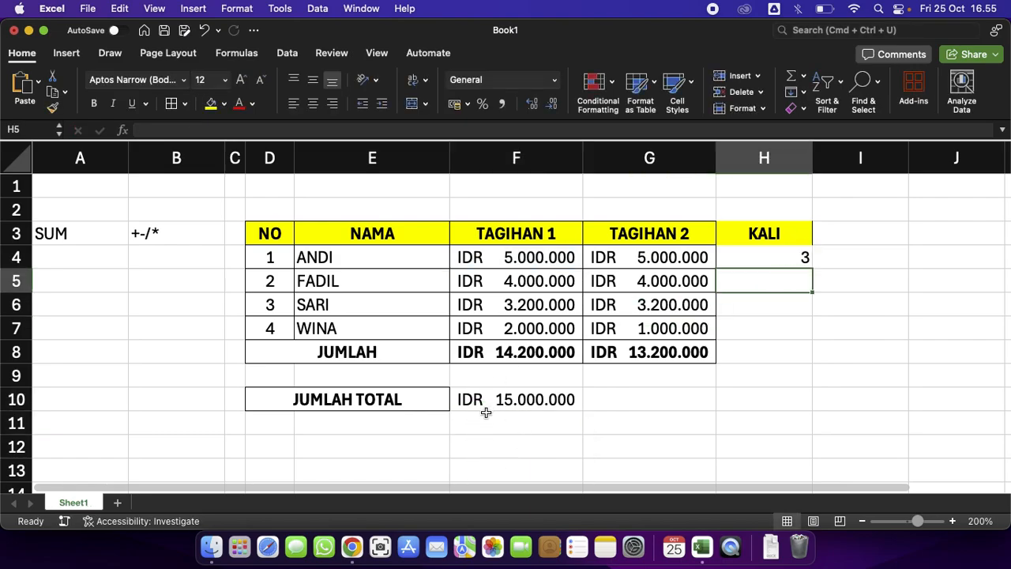
pyautogui.doubleClick(550, 401)
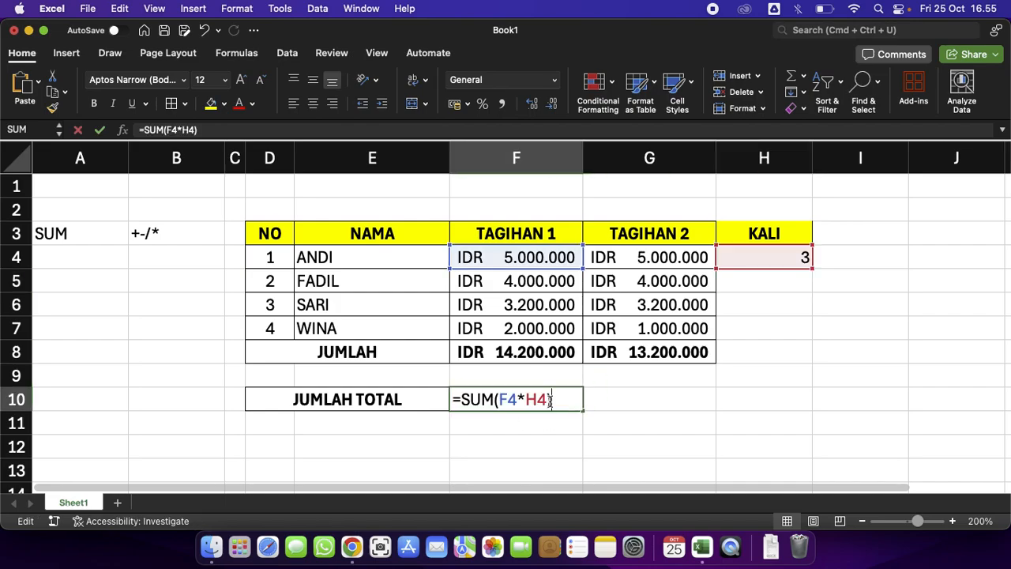
pyautogui.press('Return')
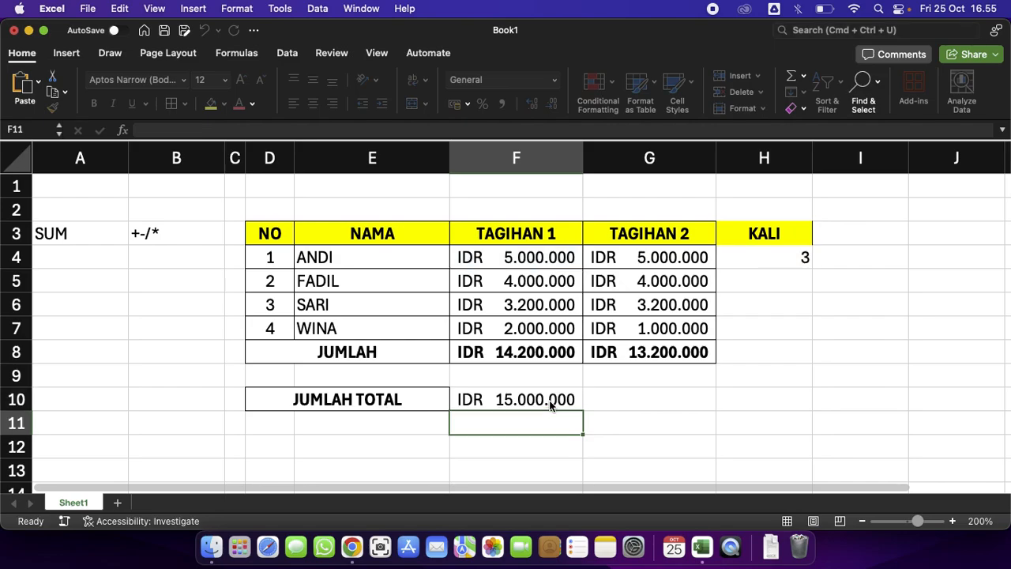
# Change the KALI multiplier in H4 to 2.
pyautogui.click(798, 259)
pyautogui.write('2')
pyautogui.press('Return')
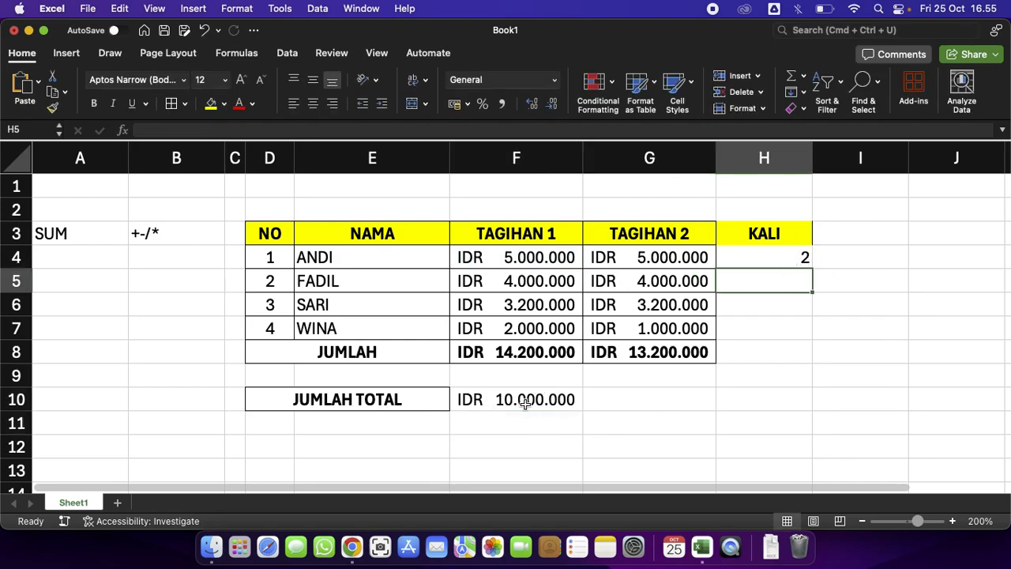
pyautogui.click(784, 258)
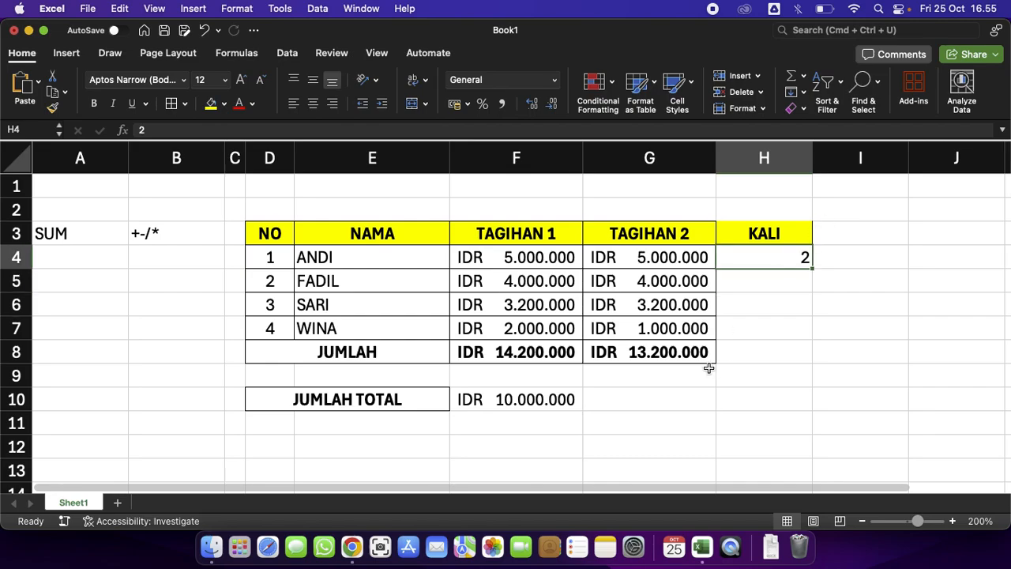
# Change the JUMLAH TOTAL formula in F10 to =SUM(F4/H4), dividing ANDI's TAGIHAN 1 by the KALI cell.
pyautogui.click(557, 399)
pyautogui.doubleClick(553, 400)
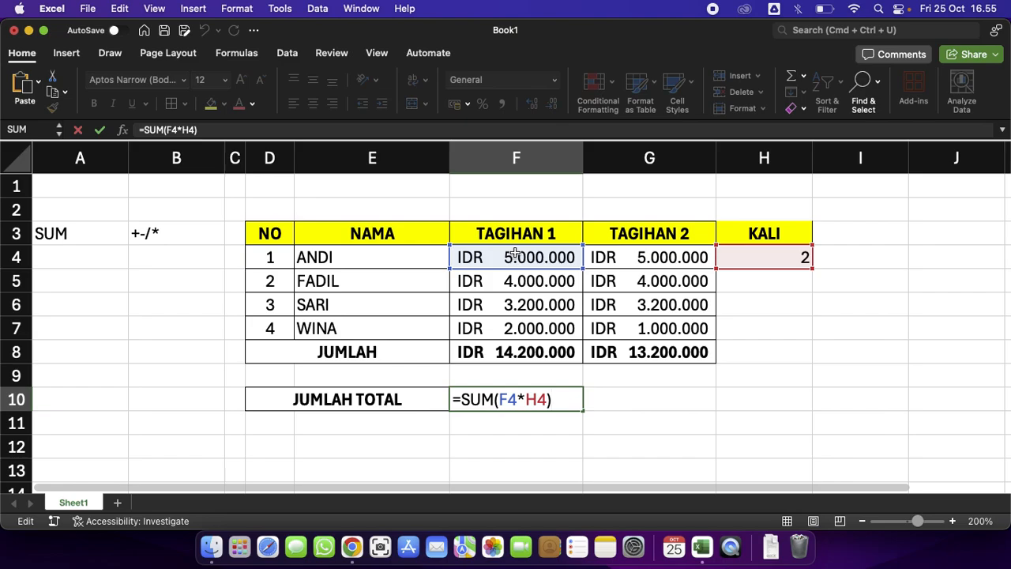
pyautogui.click(525, 398)
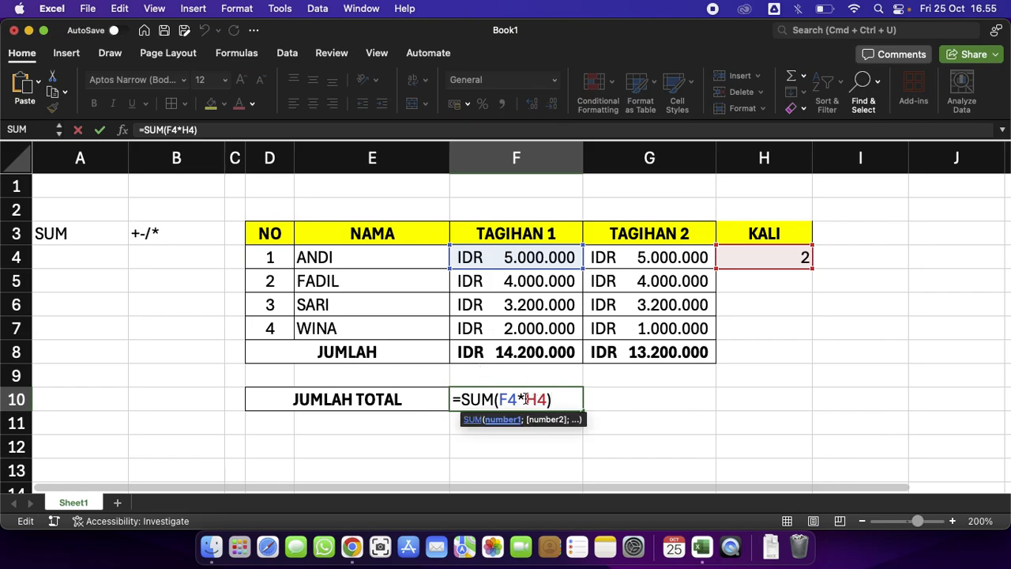
pyautogui.press('BackSpace')
pyautogui.write('/')
pyautogui.press('Return')
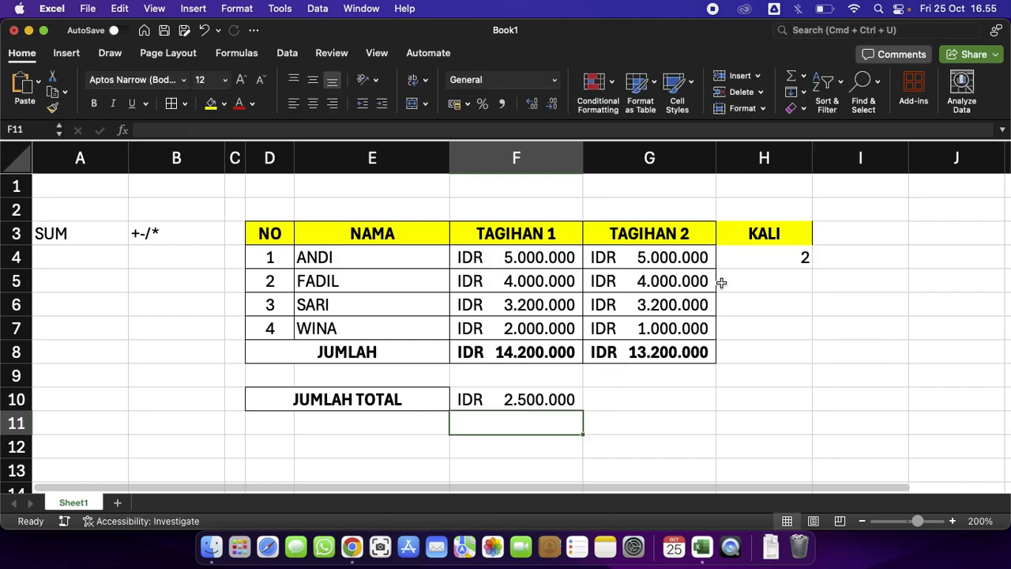
# Set the KALI value in H4 to 3.
pyautogui.click(784, 255)
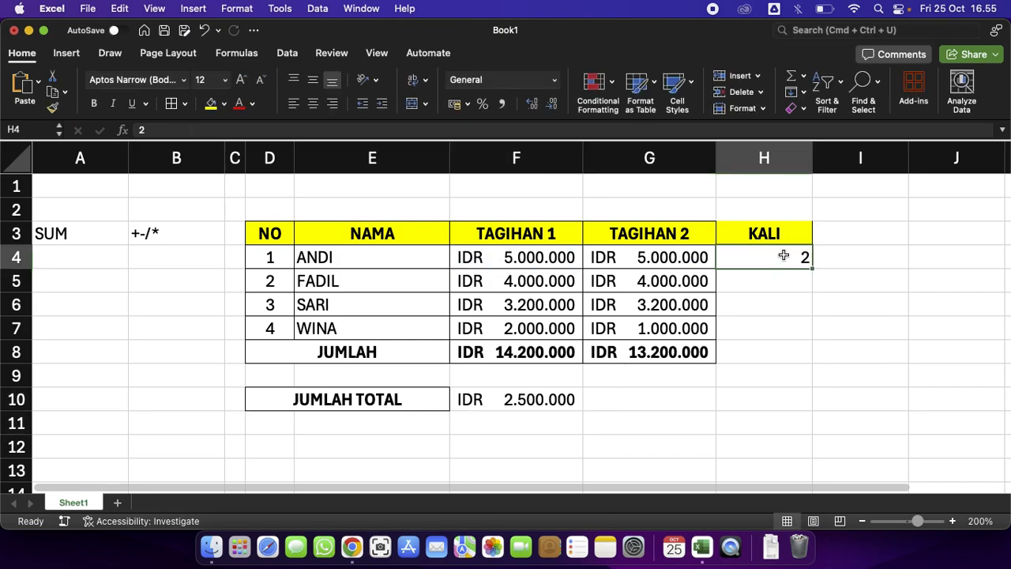
pyautogui.write('3')
pyautogui.press('Return')
pyautogui.click(783, 258)
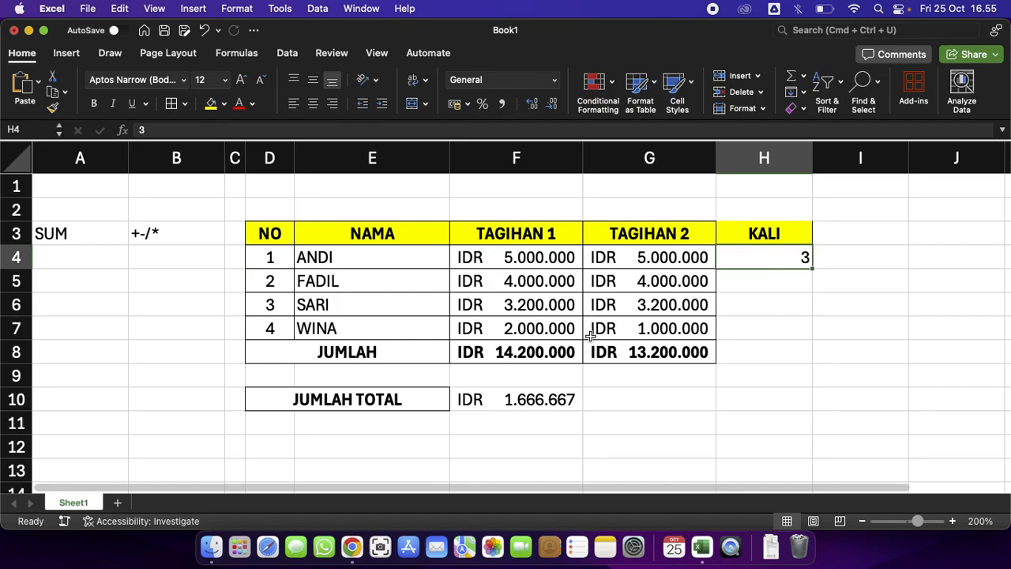
# Delete column H containing the KALI header and value.
pyautogui.click(770, 164)
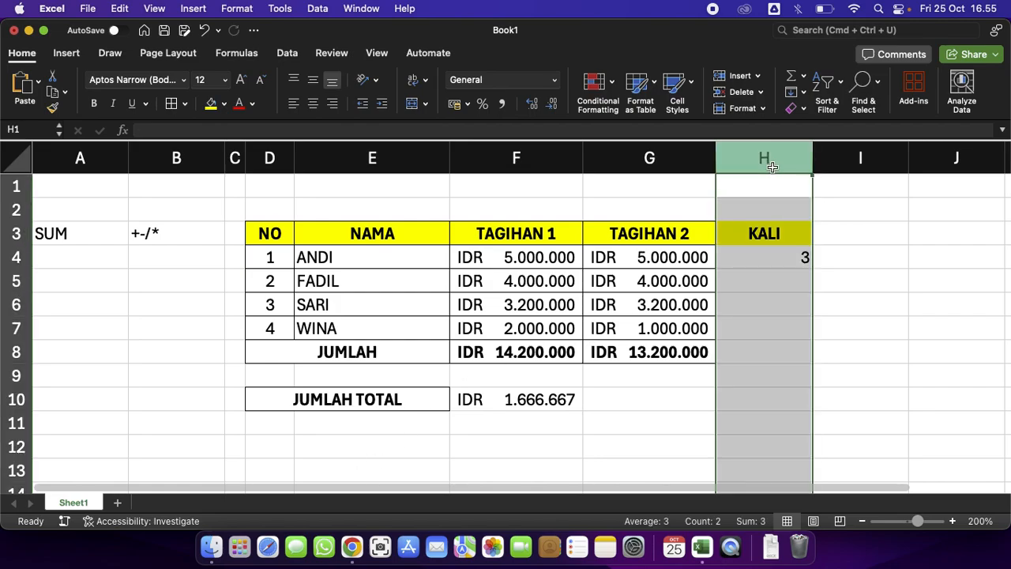
pyautogui.rightClick(771, 165)
pyautogui.click(821, 266)
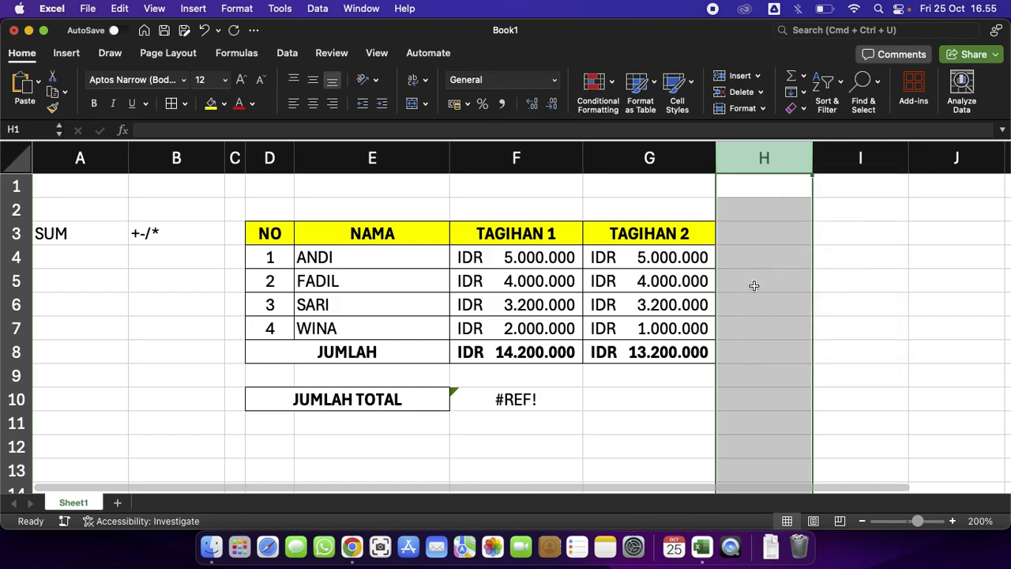
pyautogui.click(726, 306)
# Rewrite the F10 formula as =SUM(F8:G8), adding the JUMLAH totals of TAGIHAN 1 and TAGIHAN 2.
pyautogui.click(517, 404)
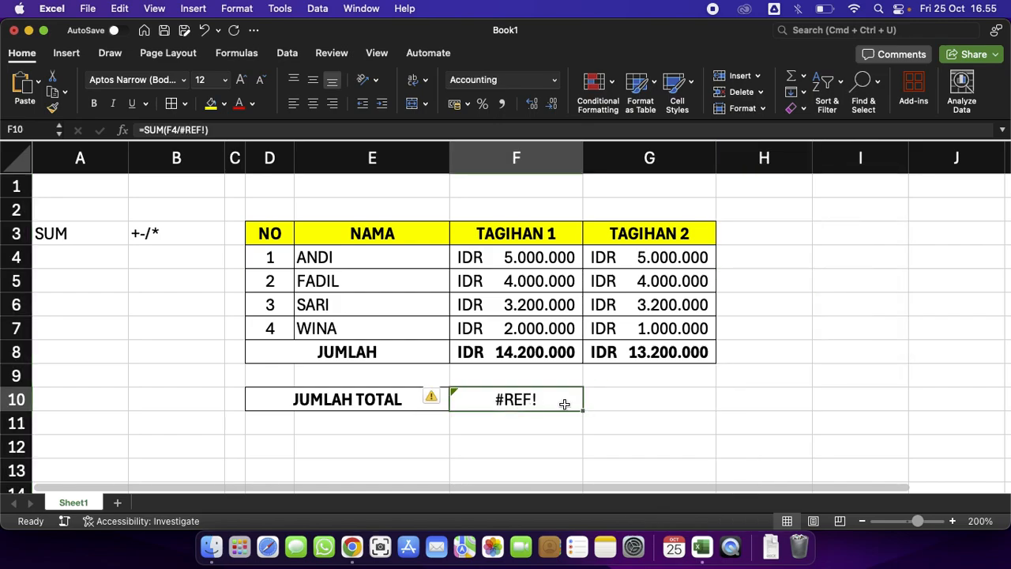
pyautogui.doubleClick(558, 401)
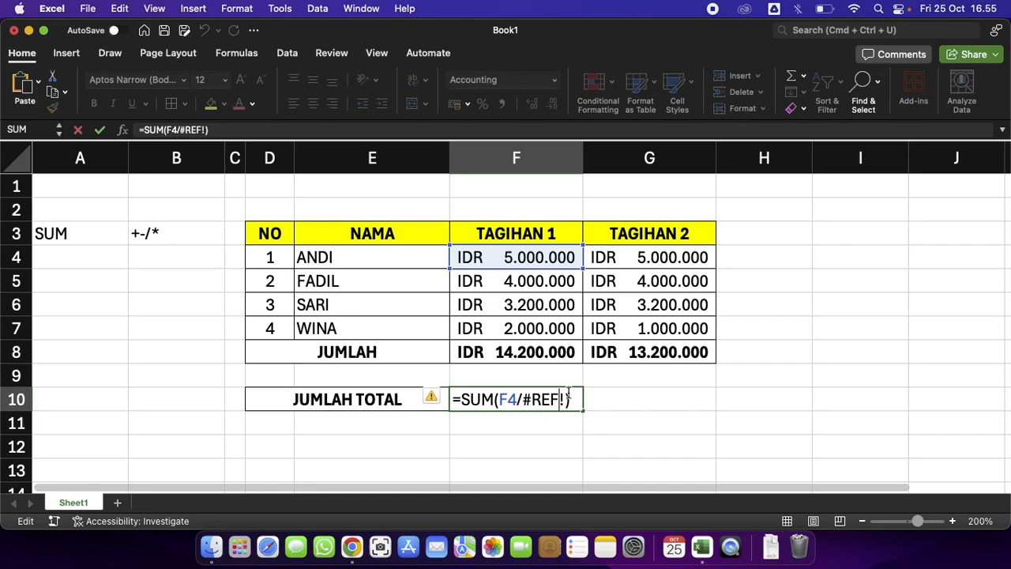
pyautogui.press('BackSpace')
pyautogui.press('BackSpace')
pyautogui.press('BackSpace')
pyautogui.press('BackSpace')
pyautogui.press('BackSpace')
pyautogui.press('BackSpace')
pyautogui.press('BackSpace')
pyautogui.press('BackSpace')
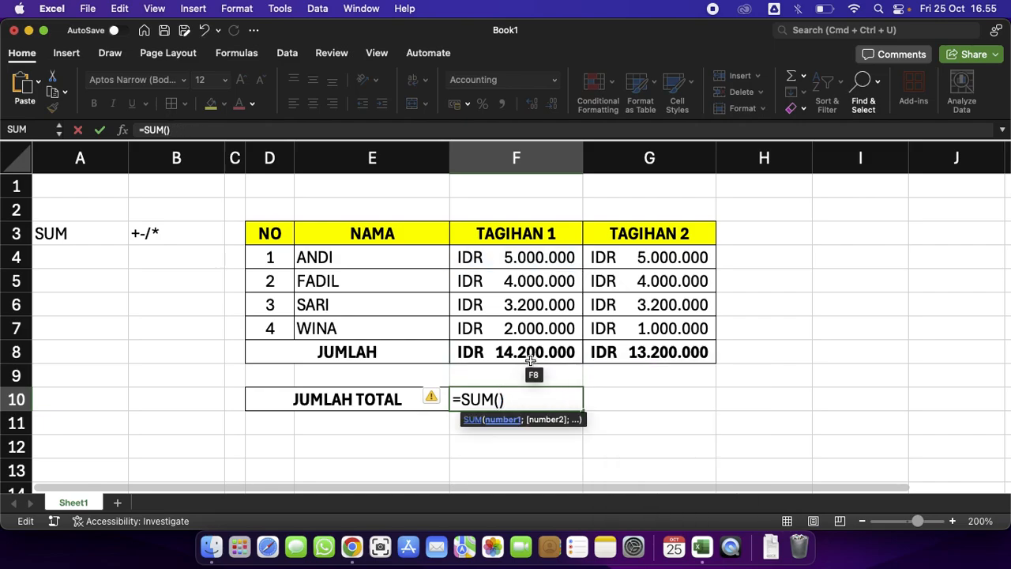
pyautogui.moveTo(531, 360); pyautogui.dragTo(612, 360)
pyautogui.press('Return')
pyautogui.click(649, 333)
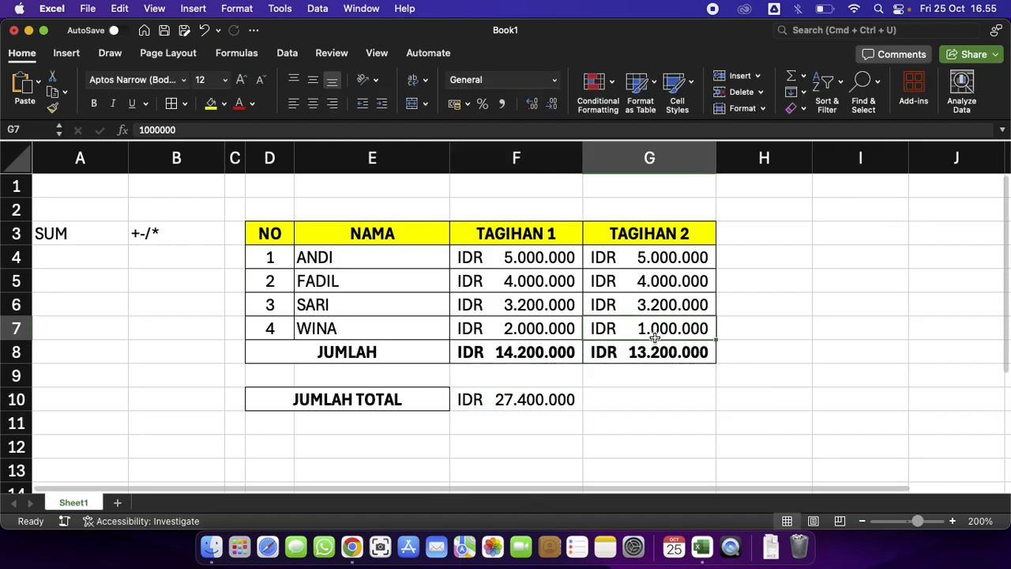
pyautogui.click(870, 420)
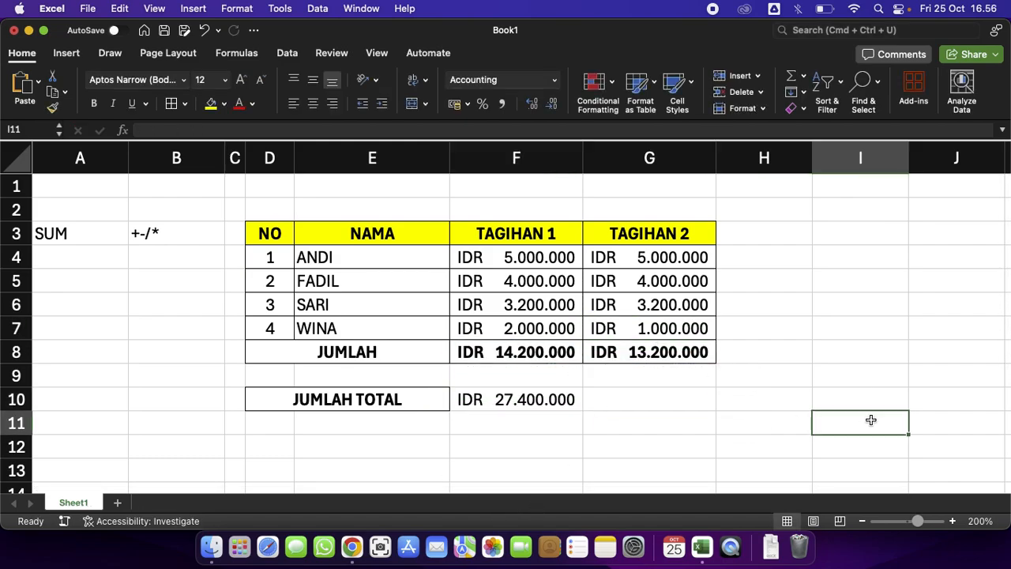